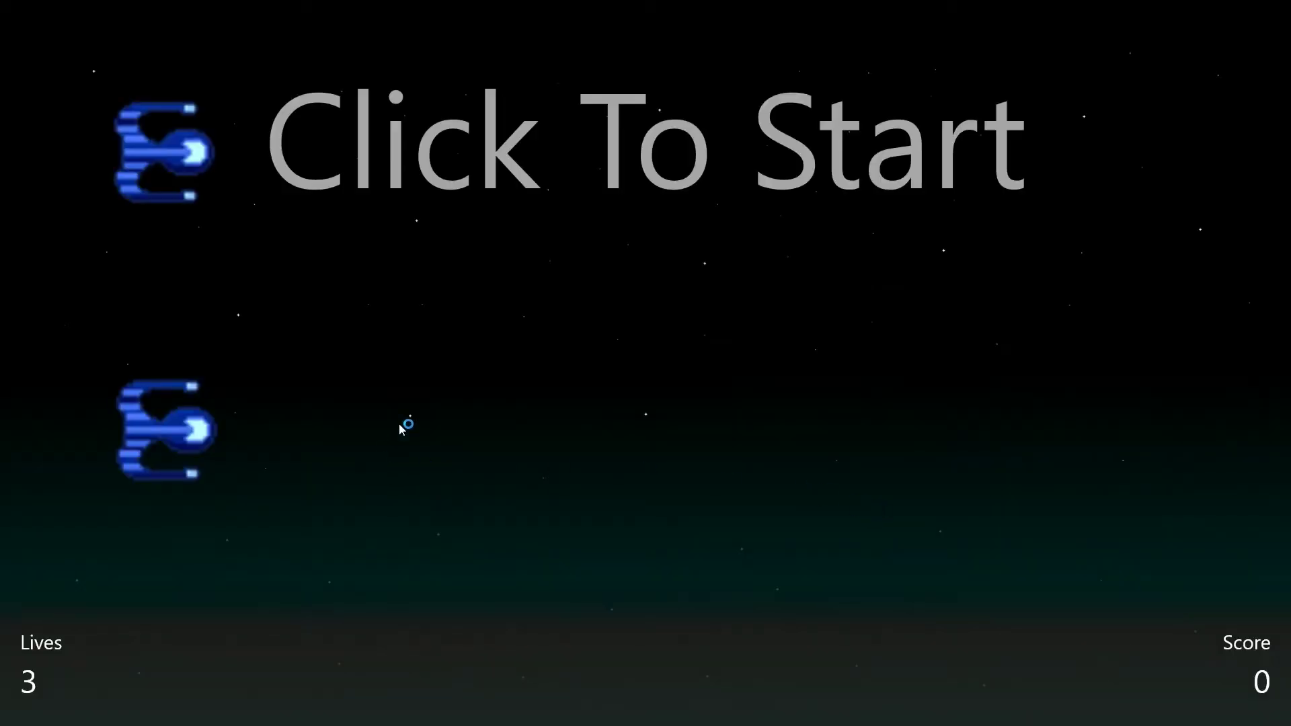
Play the Simple Shooter demo, dragging both blue ships so their shots destroy the red enemies.
click(614, 344)
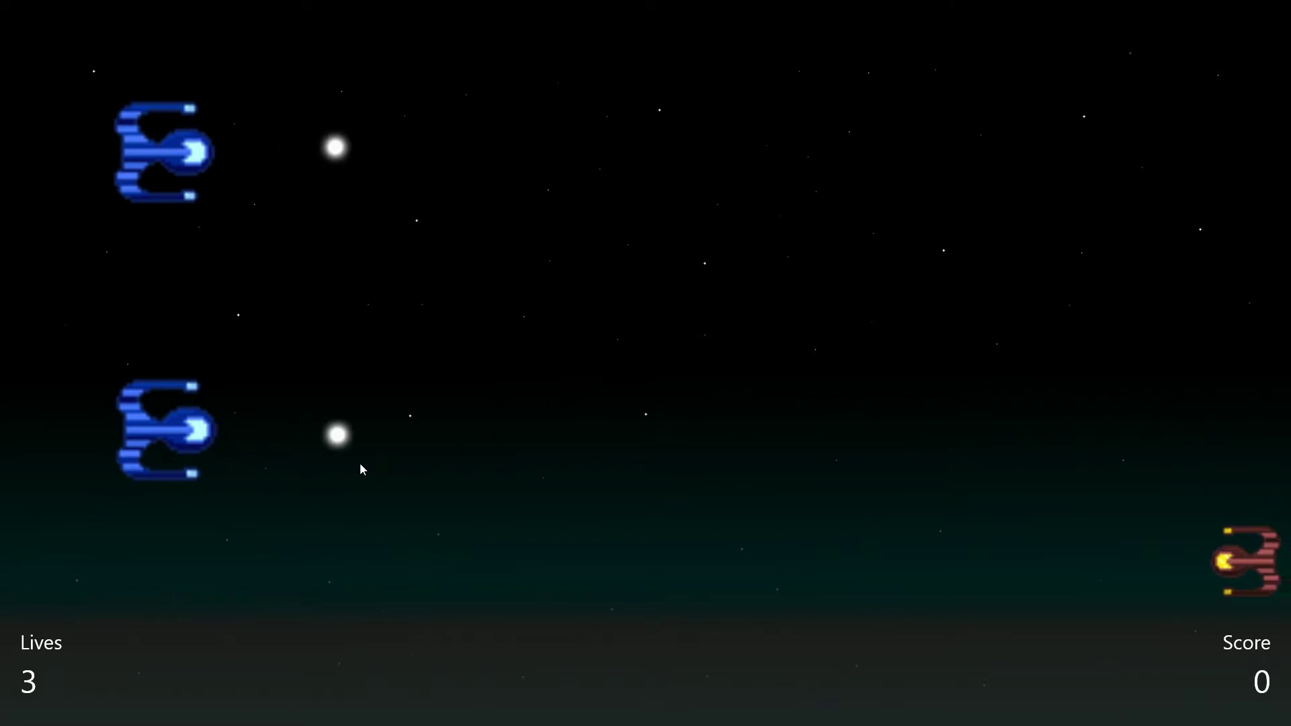
drag(161, 453, 403, 534)
drag(635, 299, 407, 165)
drag(413, 522, 1240, 691)
drag(487, 168, 1141, 113)
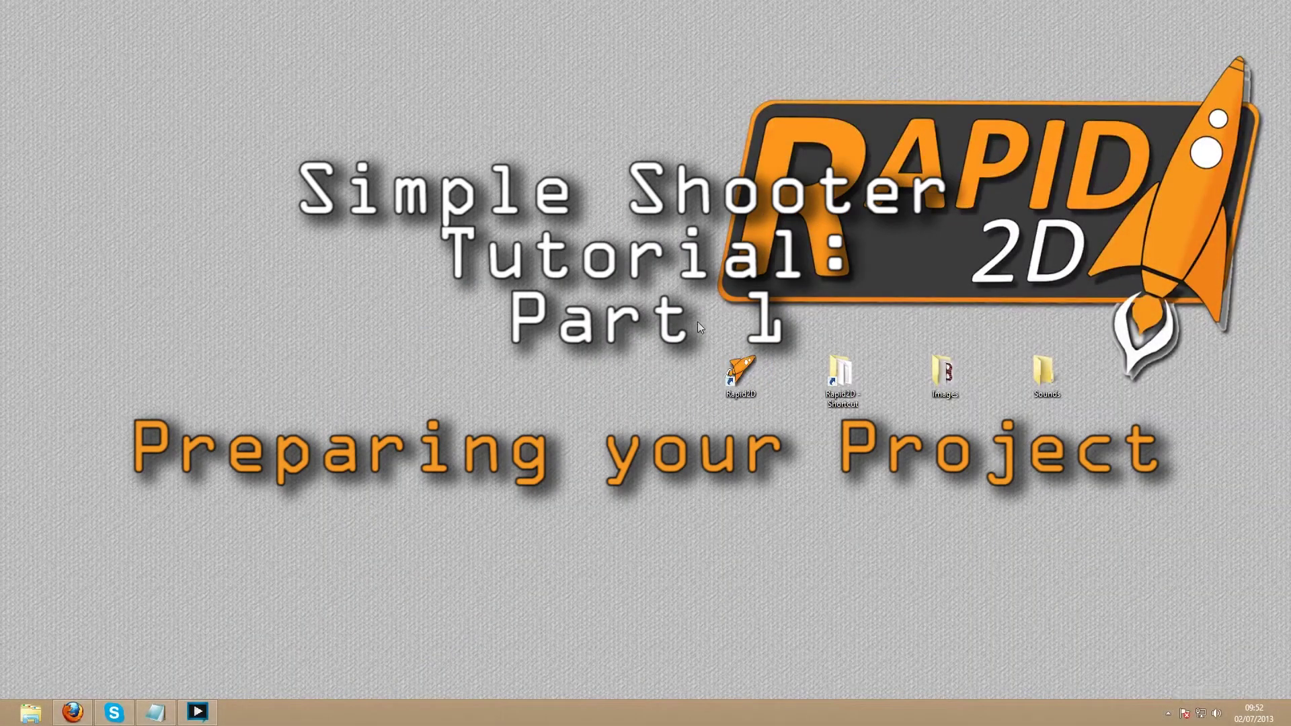
Launch Rapid2D and create a new project named 'Simple Shooter' from the rocket menu.
click(741, 376)
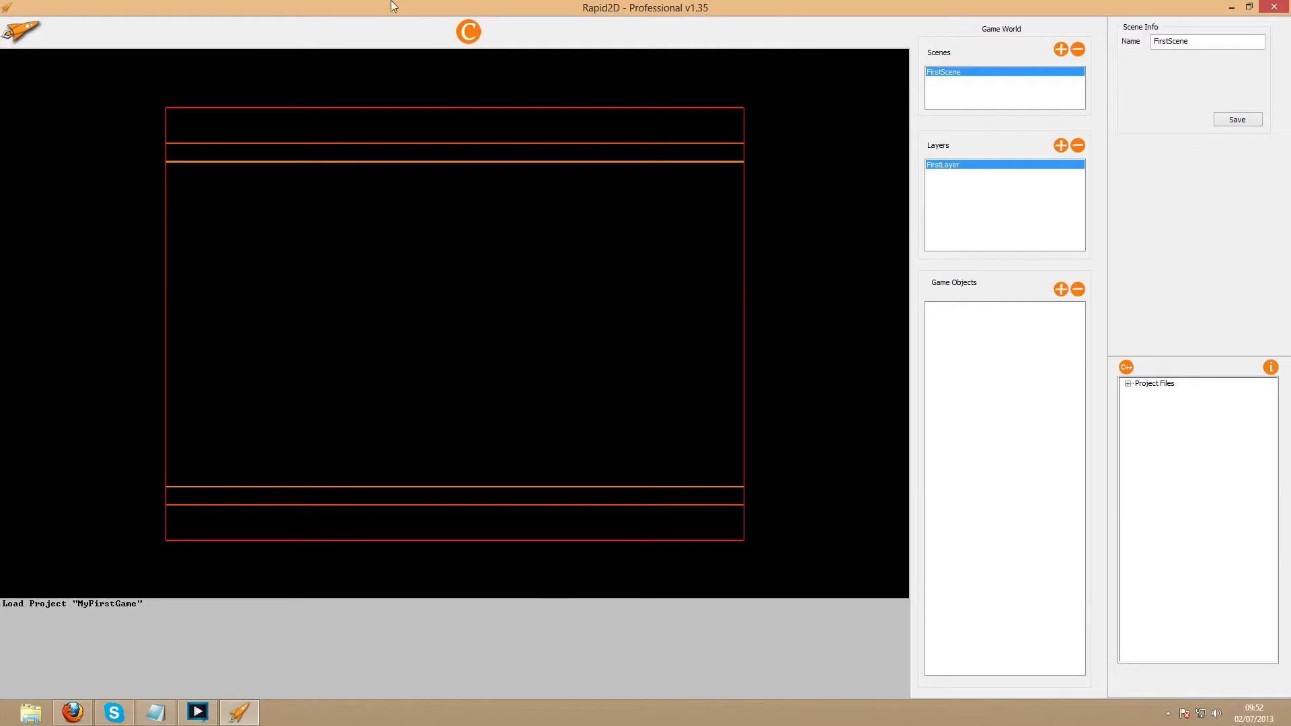
click(8, 46)
click(52, 69)
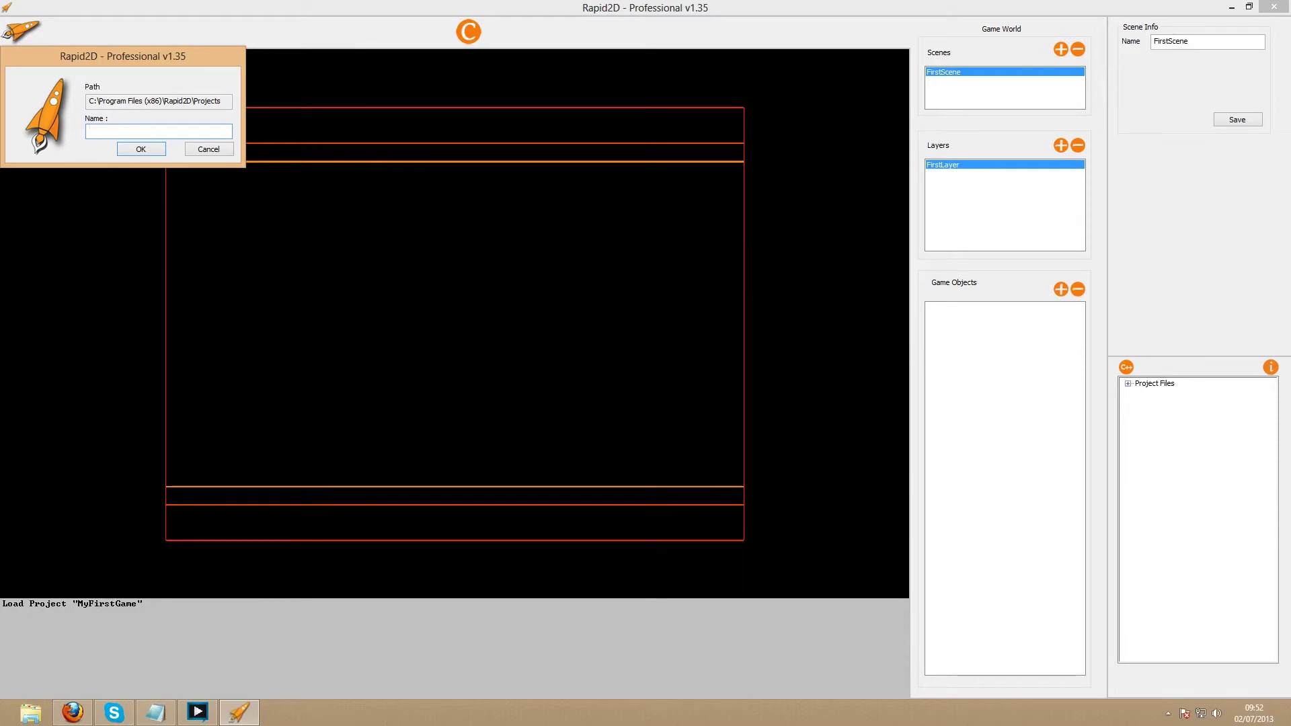
text(Simple Shooter)
click(129, 150)
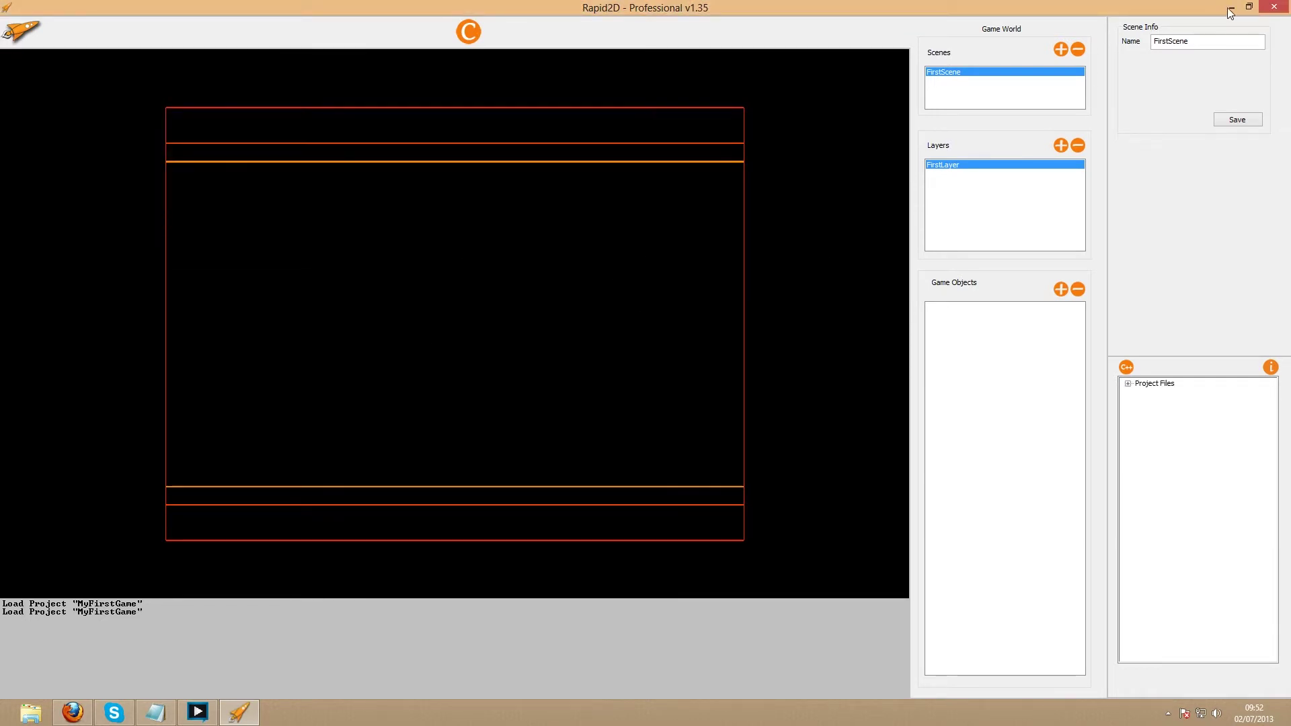
Open the Simple Shooter project's Data\Images folder in File Explorer.
click(1233, 8)
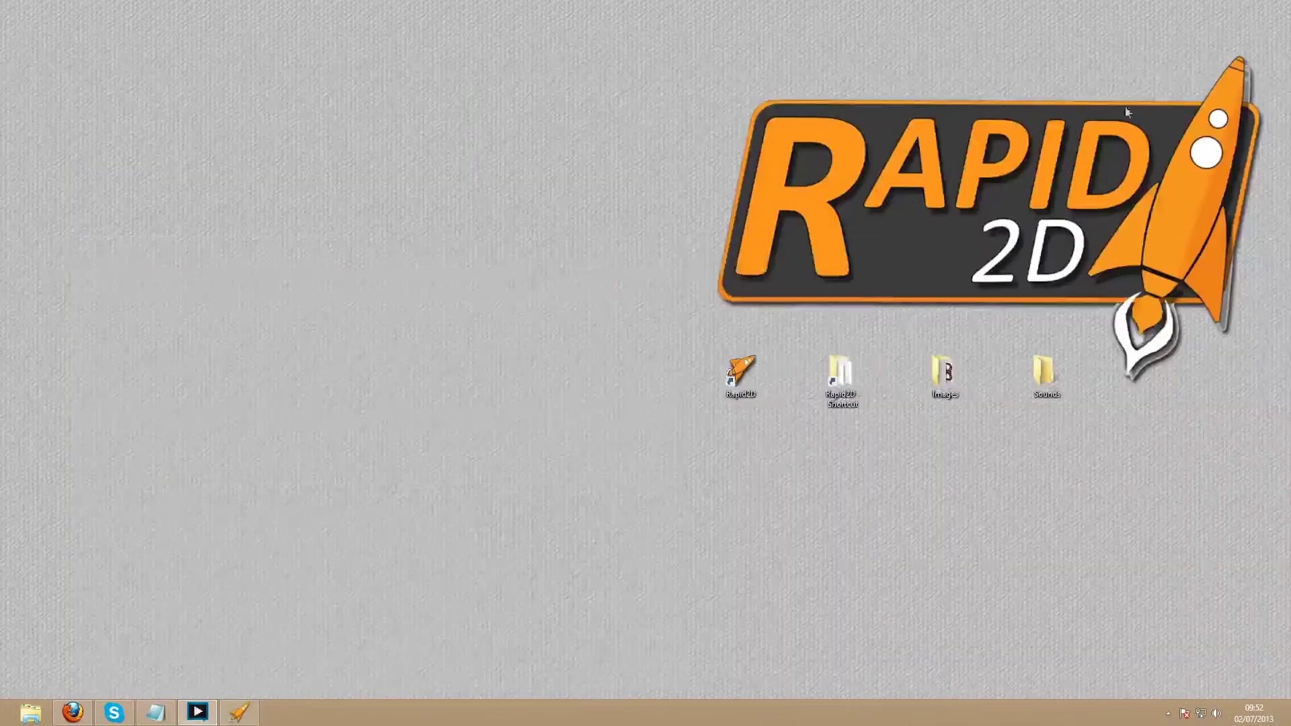
double_click(846, 377)
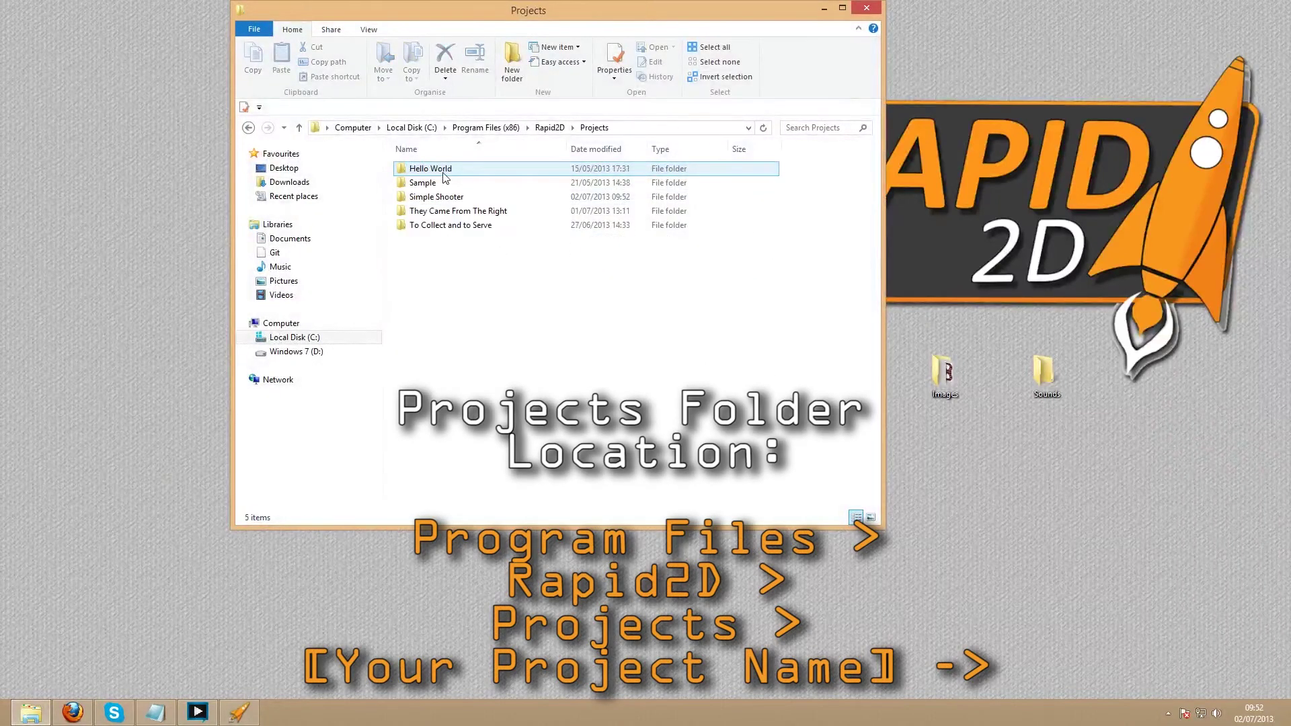
double_click(458, 196)
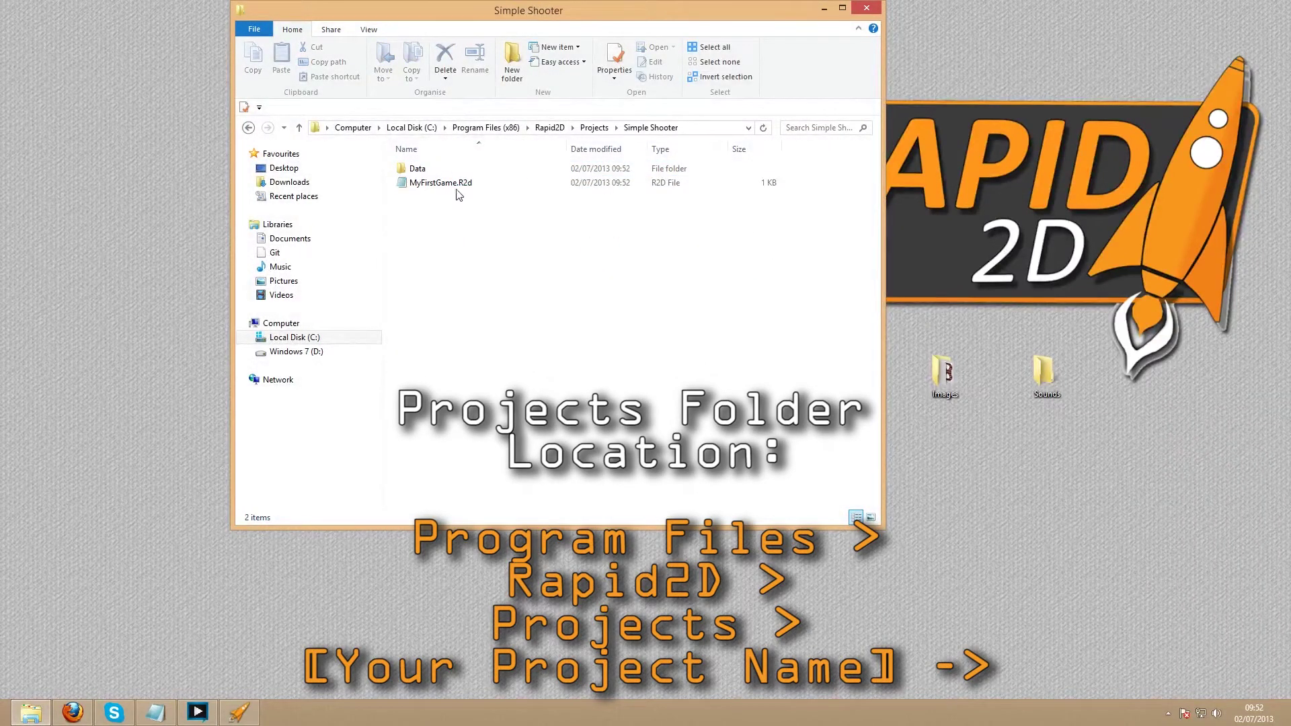
click(703, 128)
click(598, 236)
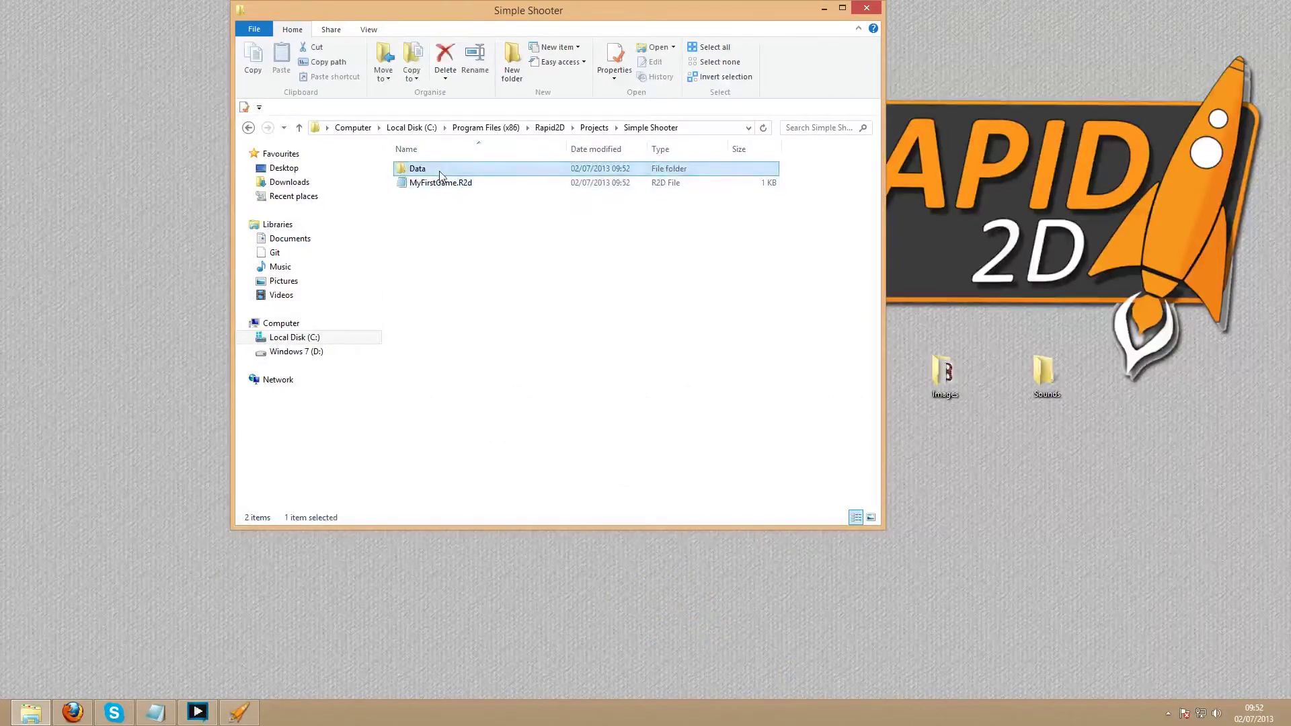
double_click(418, 169)
double_click(429, 214)
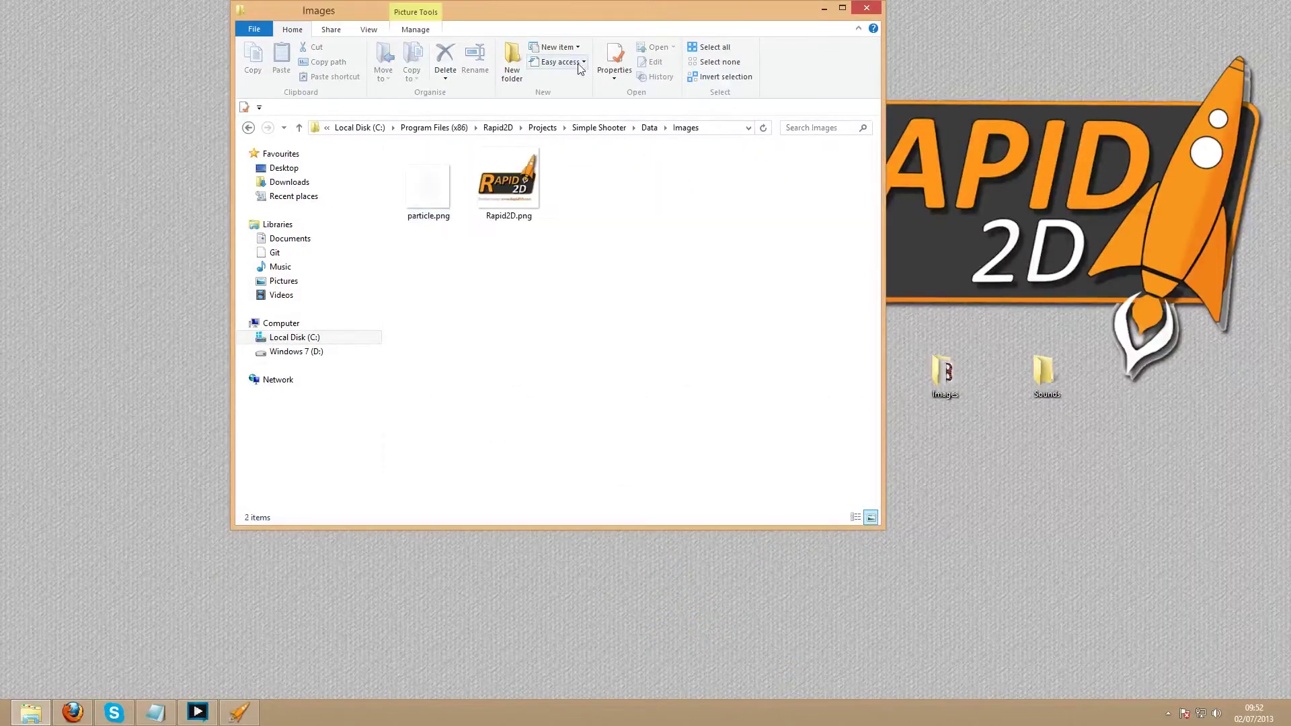
drag(603, 17, 1005, 96)
Copy background.png, enemy.png and player.png from the desktop Images folder into it.
double_click(943, 380)
drag(1067, 344, 517, 353)
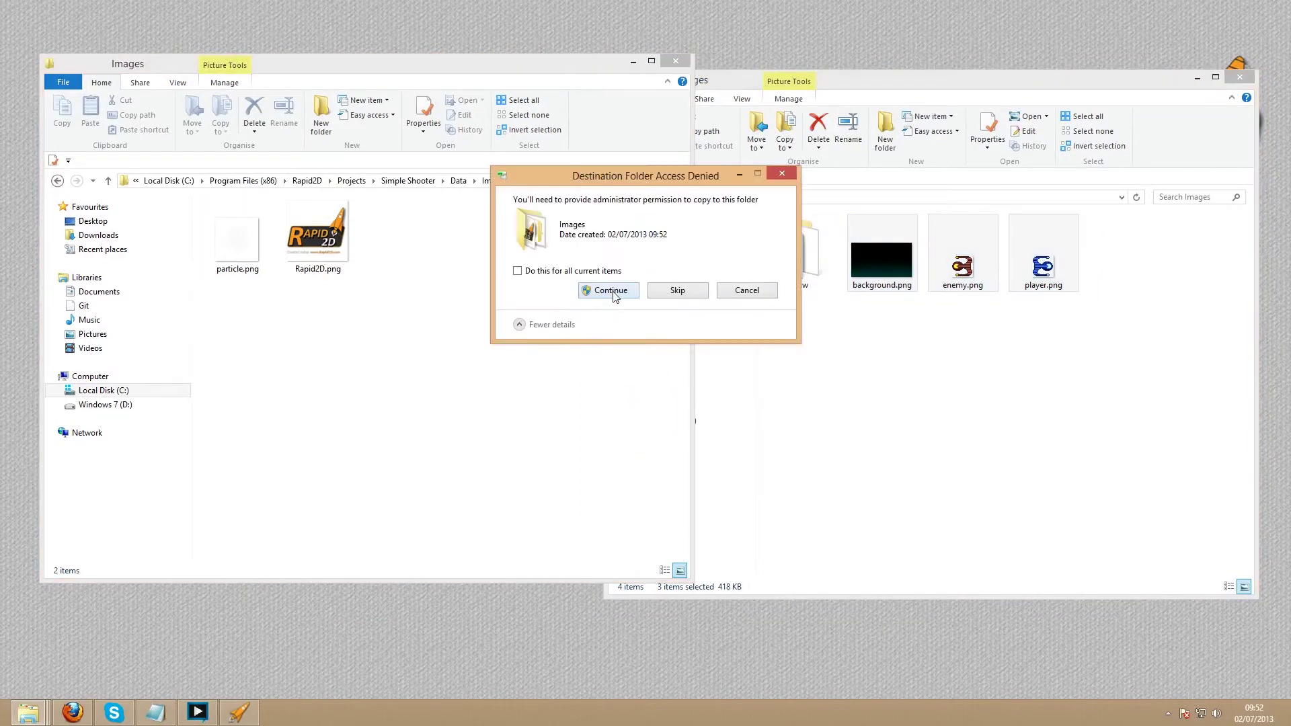
click(614, 293)
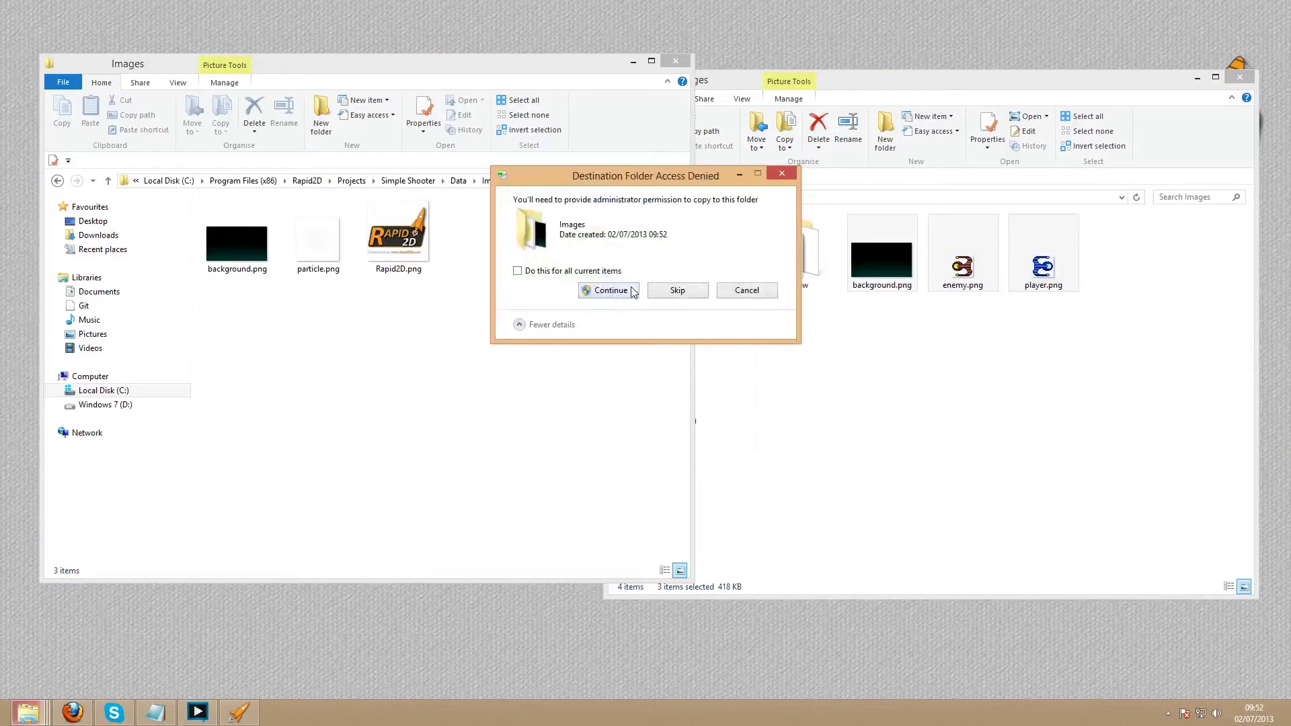
click(620, 293)
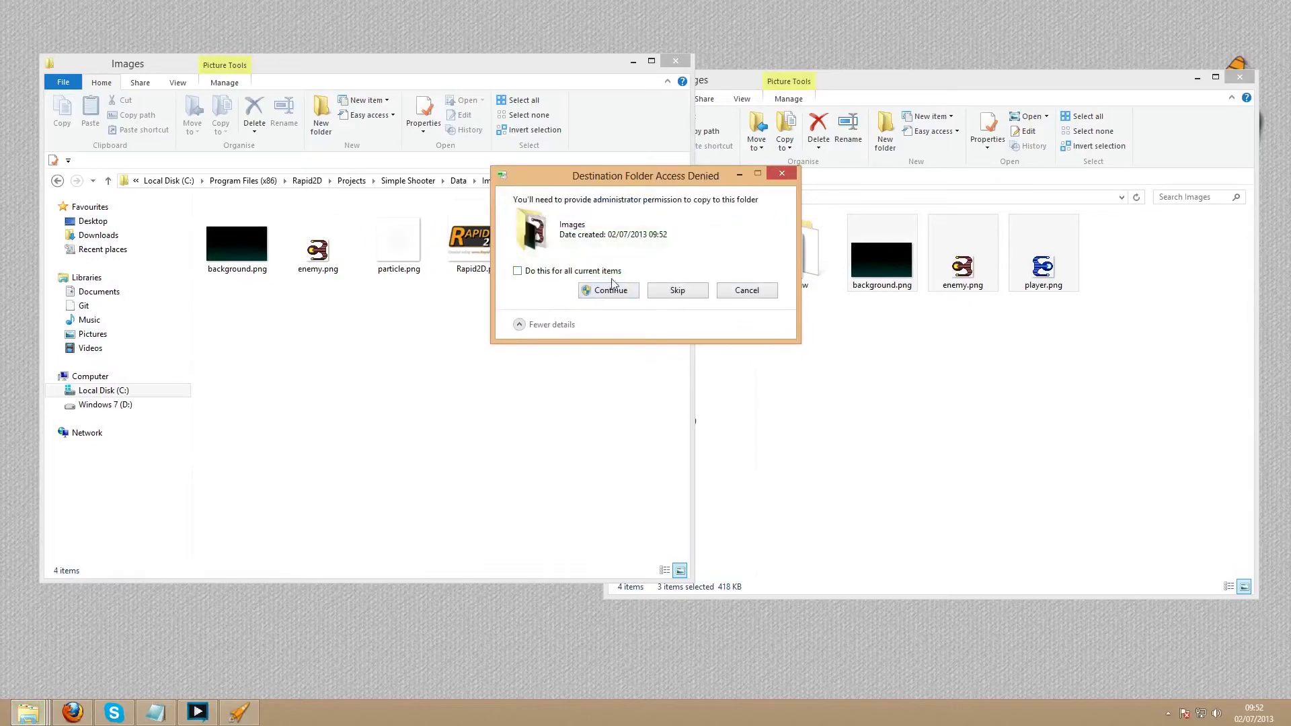
click(620, 293)
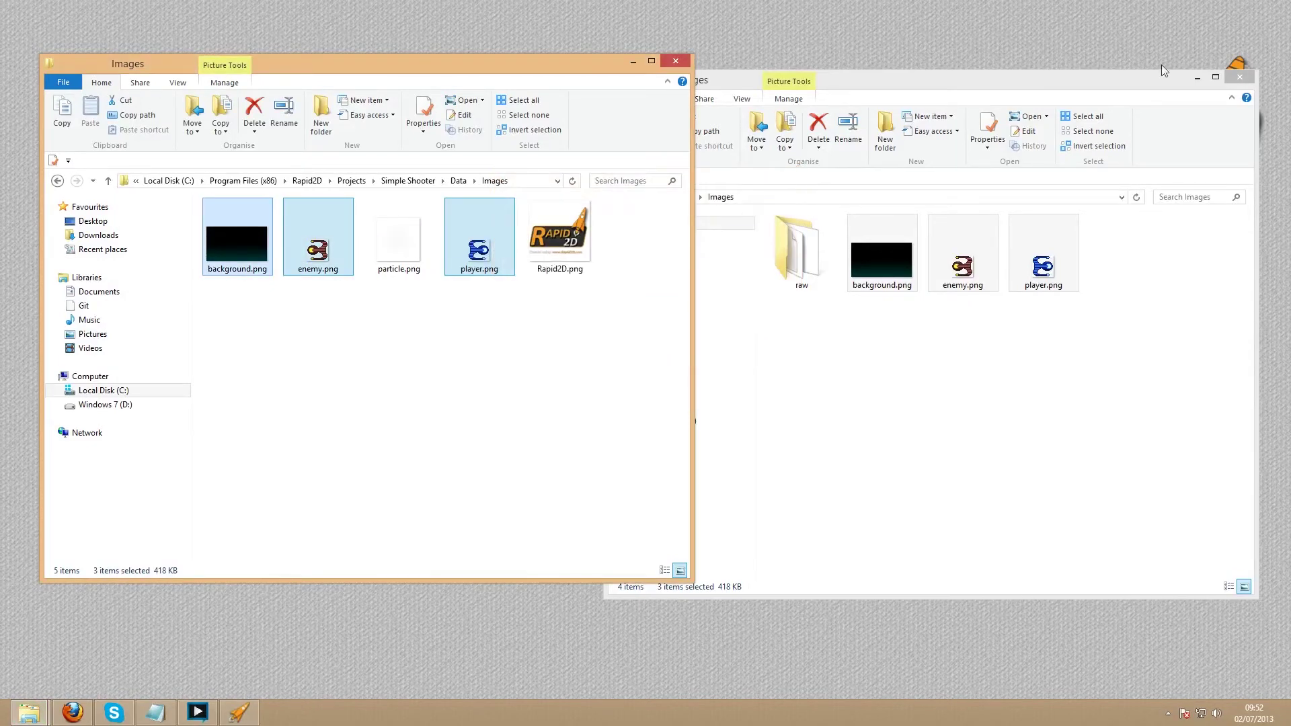
click(1239, 78)
click(676, 61)
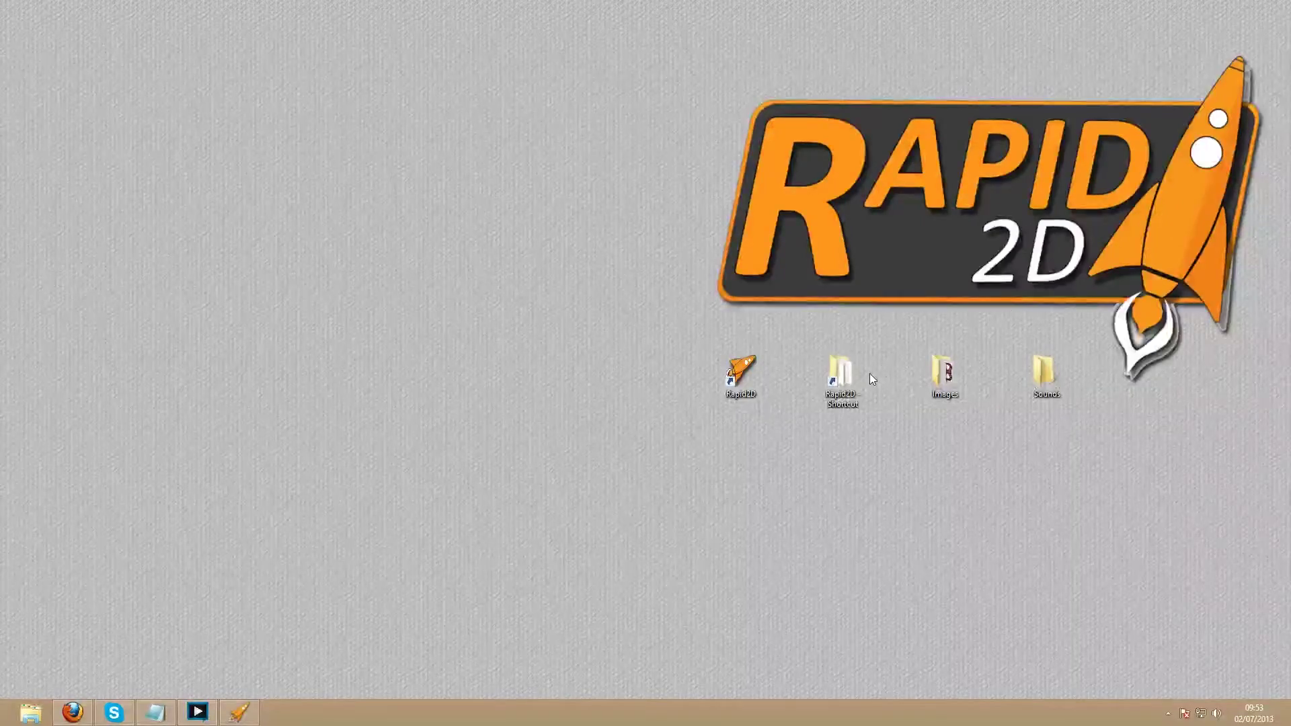
Open the Simple Shooter project's Data\Sounds folder under the Rapid2D Projects folder.
double_click(846, 374)
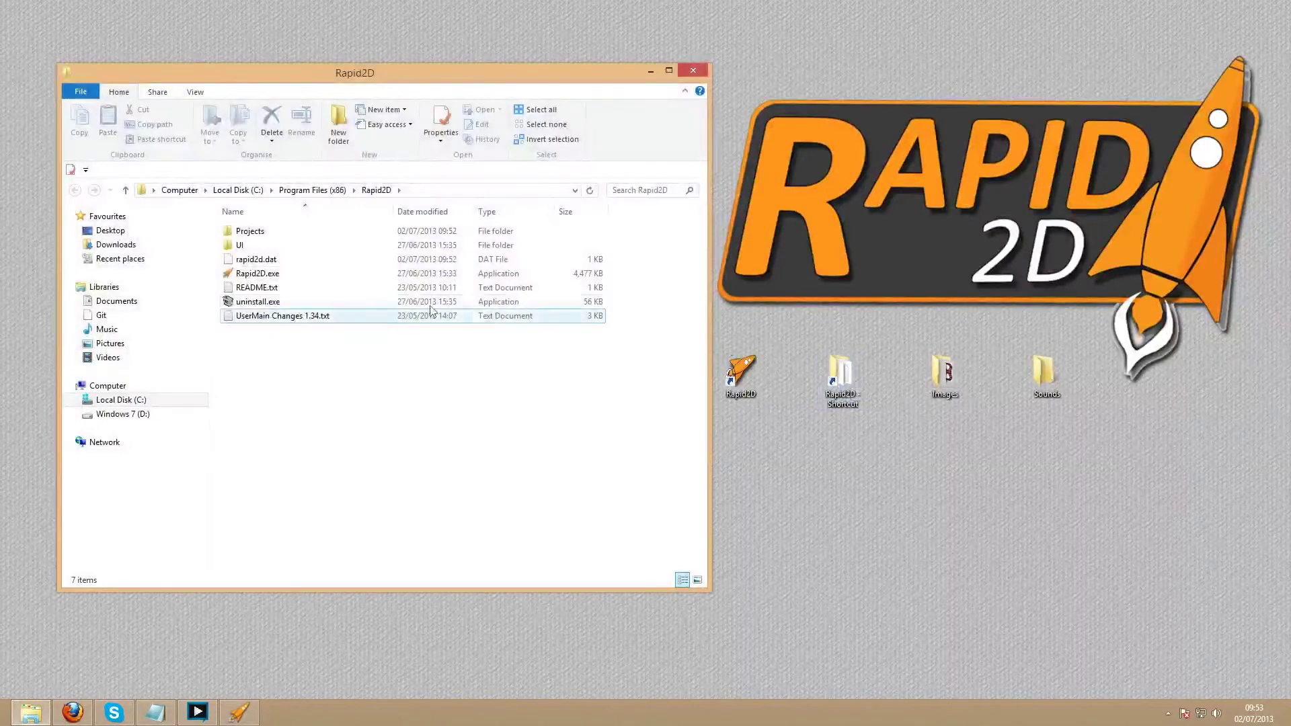
click(267, 231)
double_click(267, 231)
double_click(278, 260)
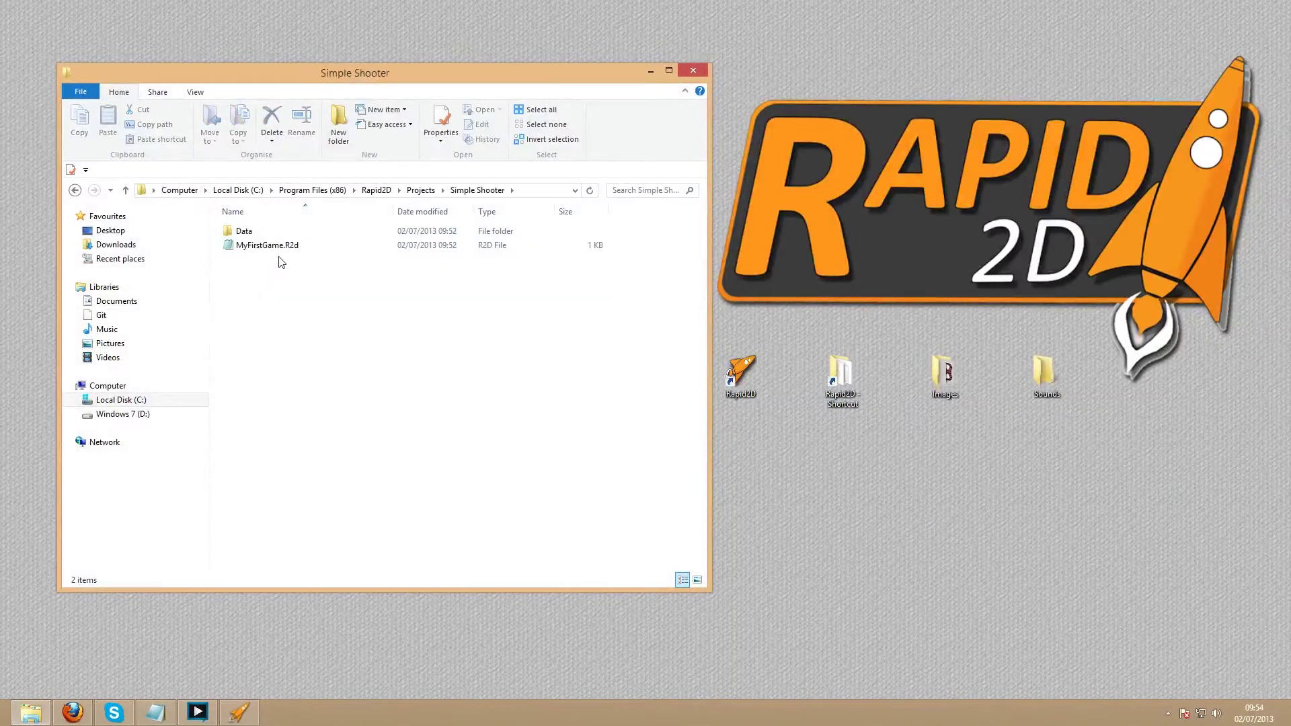
double_click(290, 236)
double_click(264, 301)
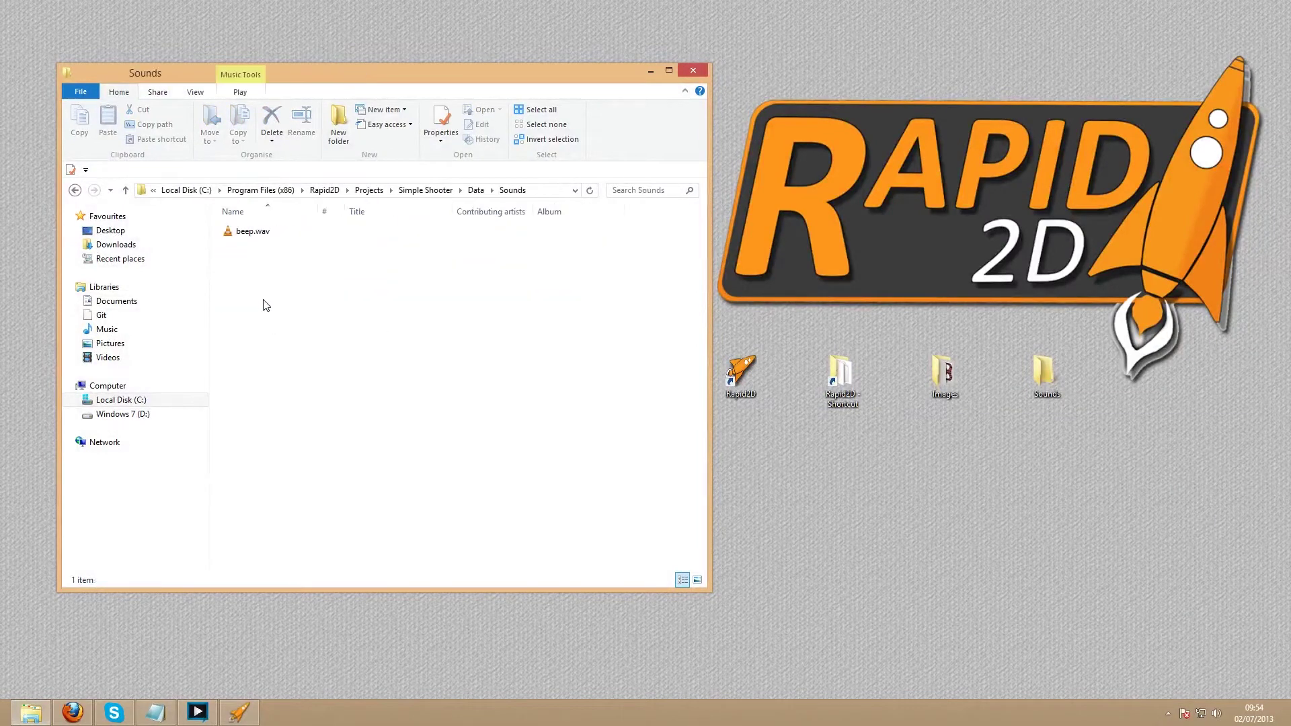
Copy music.wav and shot.wav from the desktop Sounds folder into it.
double_click(1045, 373)
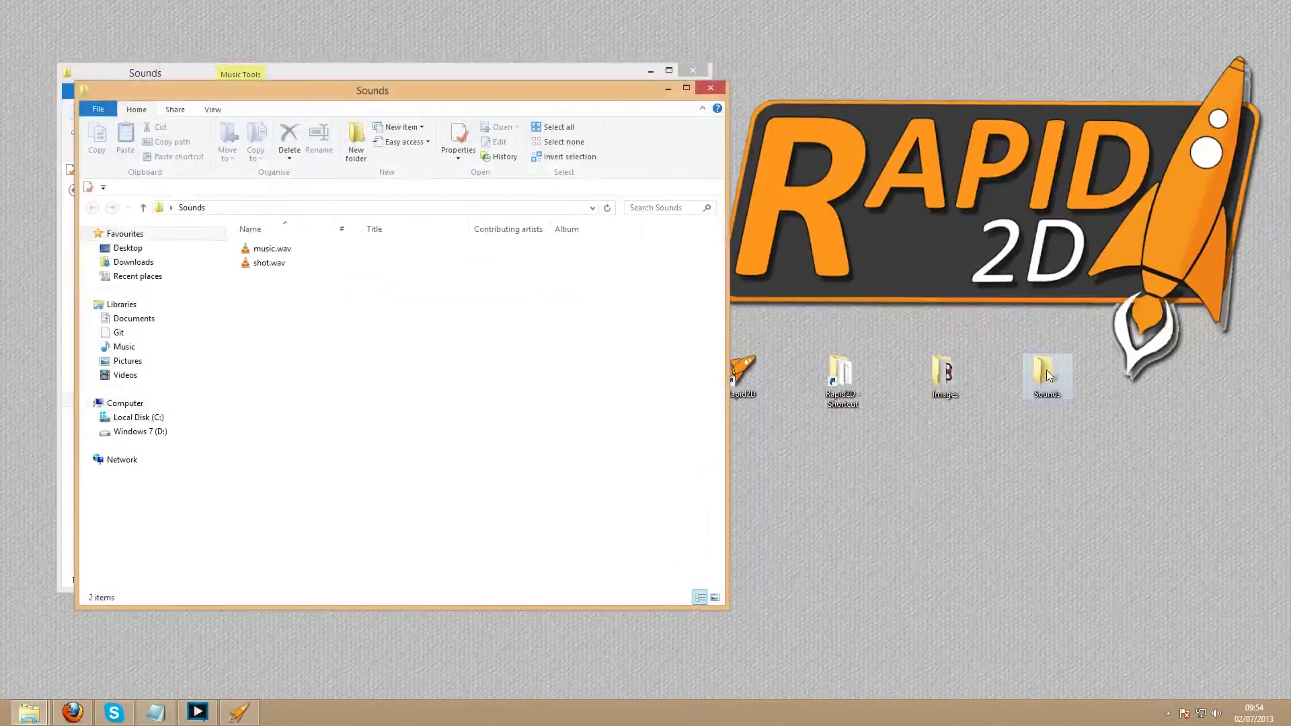
drag(344, 93, 873, 66)
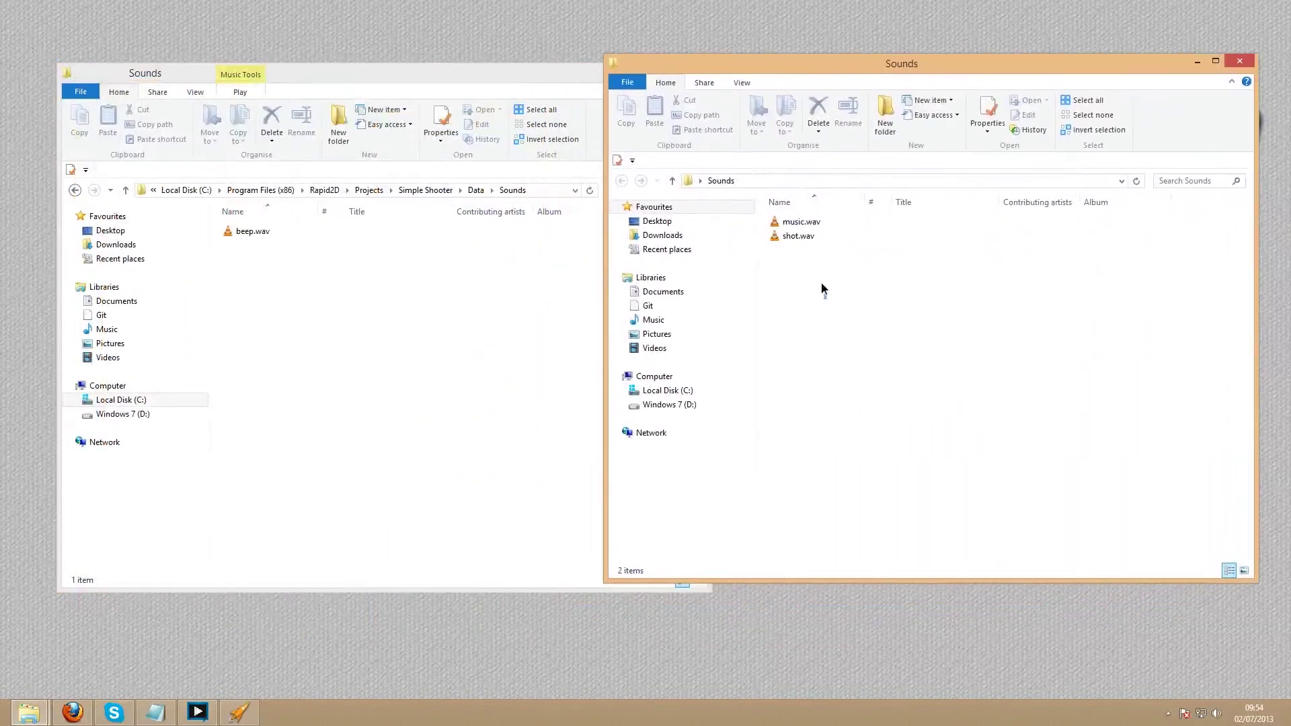
drag(825, 289, 469, 329)
click(604, 296)
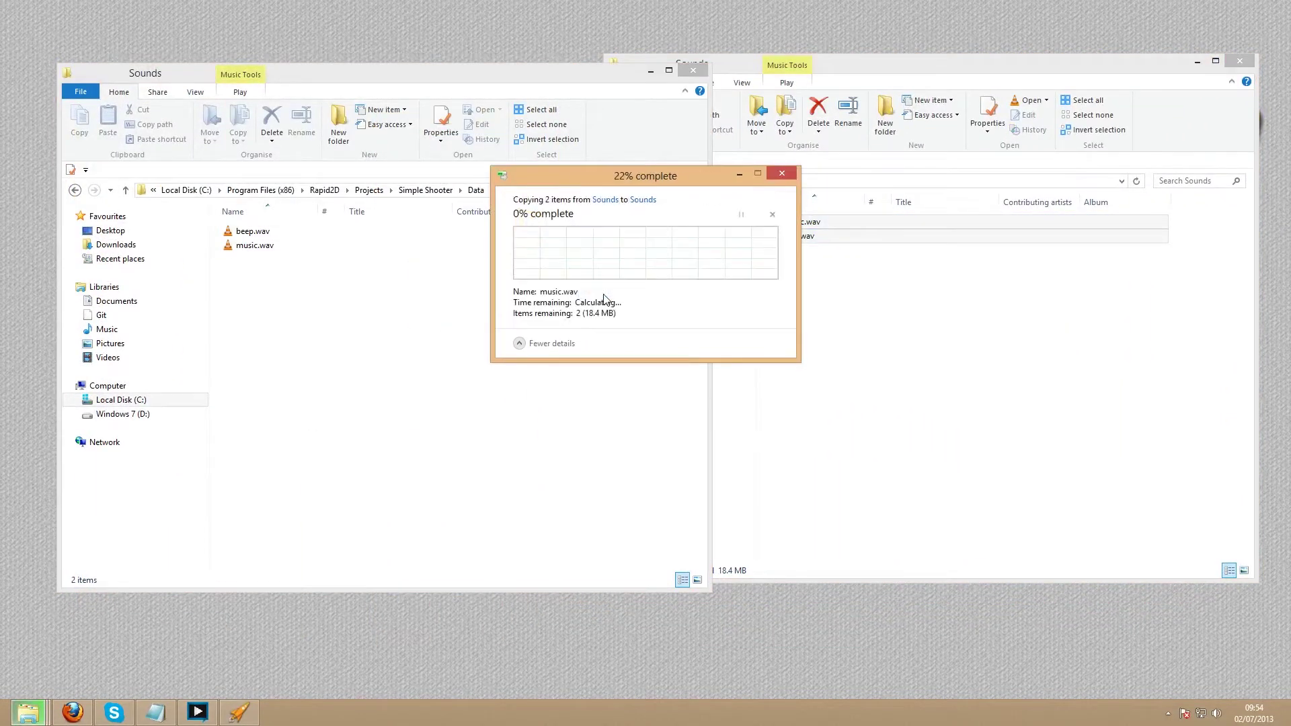
click(604, 296)
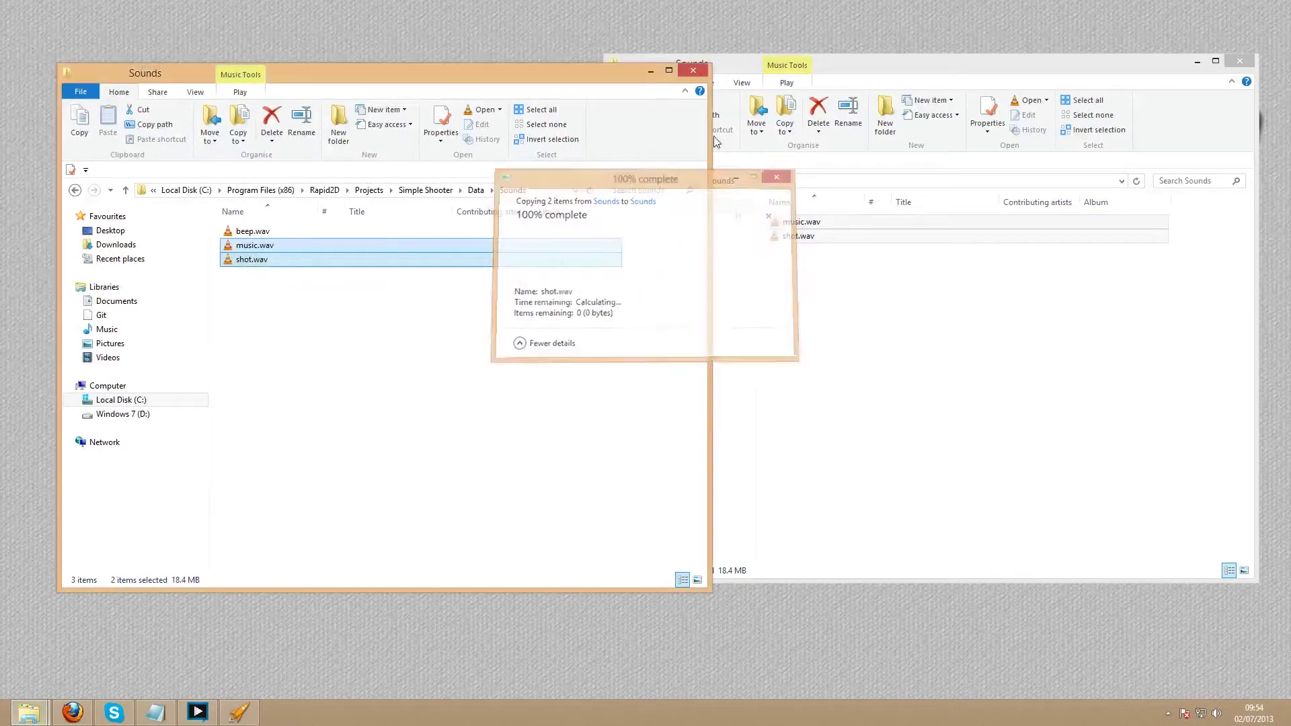
click(694, 71)
click(1242, 62)
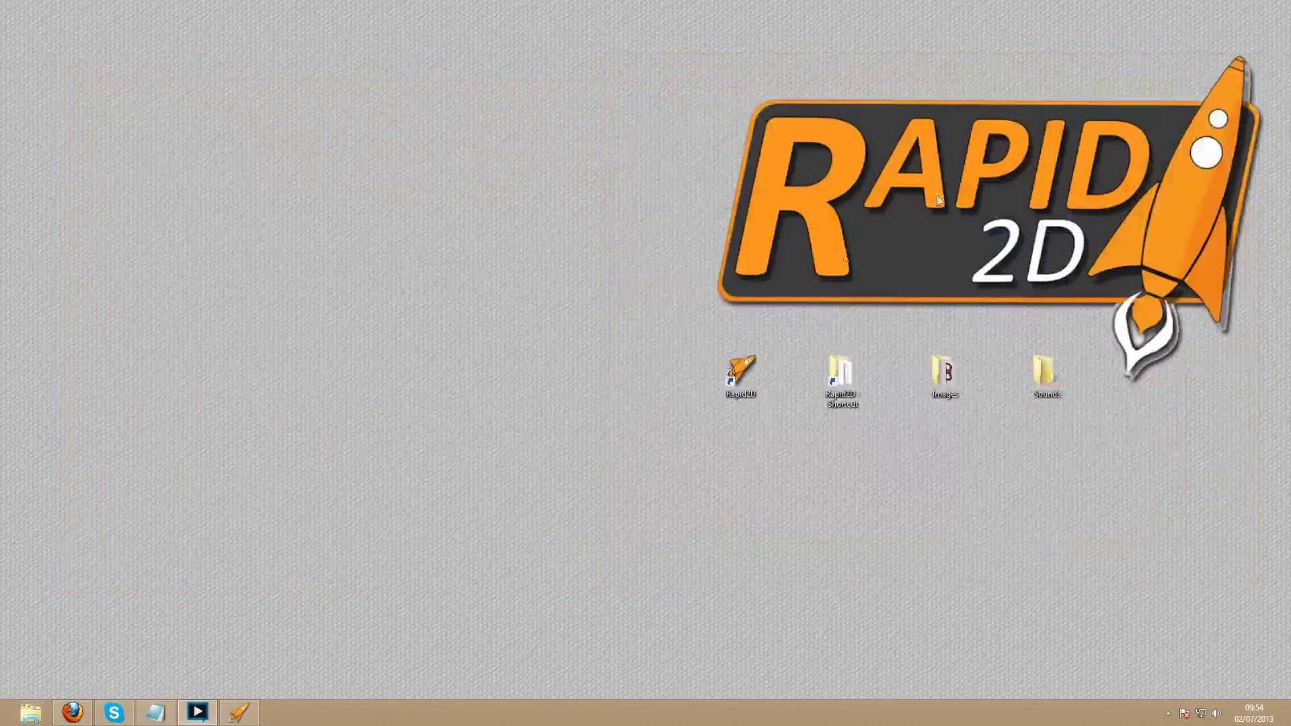
In the Collision Groups dialog, add the Player, Enemy and Bullet groups.
click(237, 711)
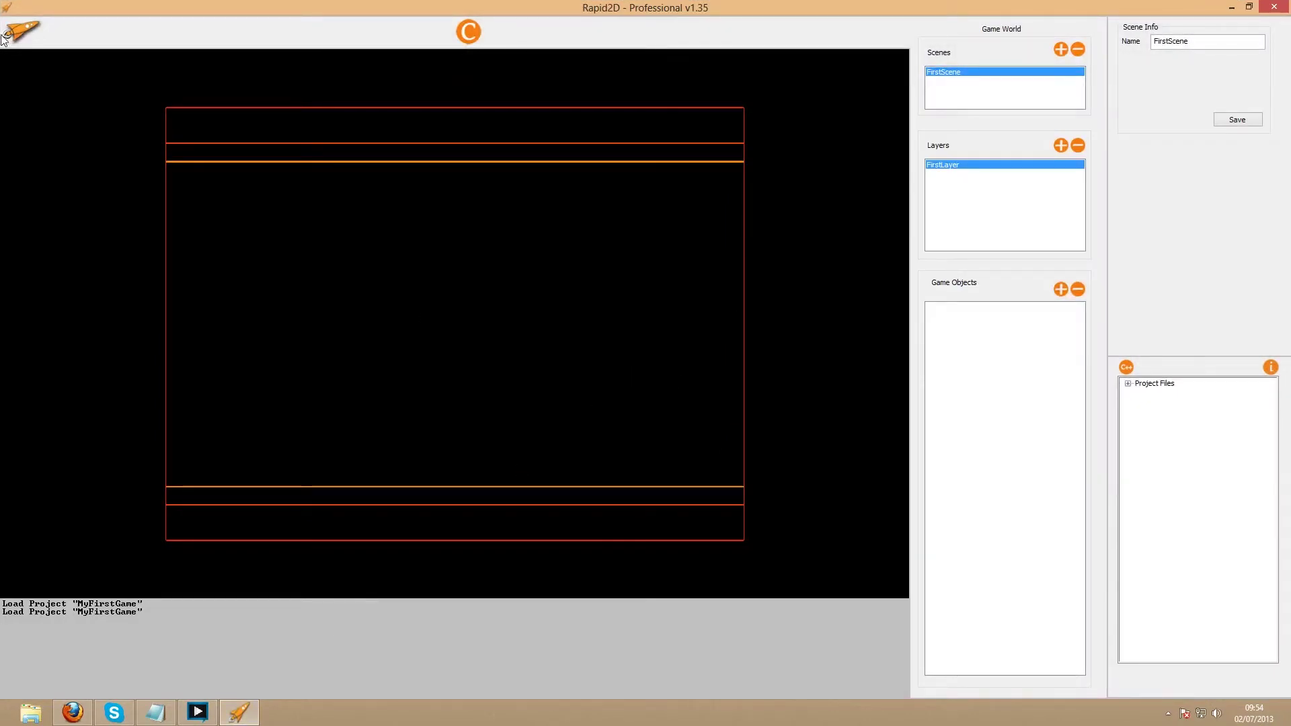
click(24, 39)
click(46, 169)
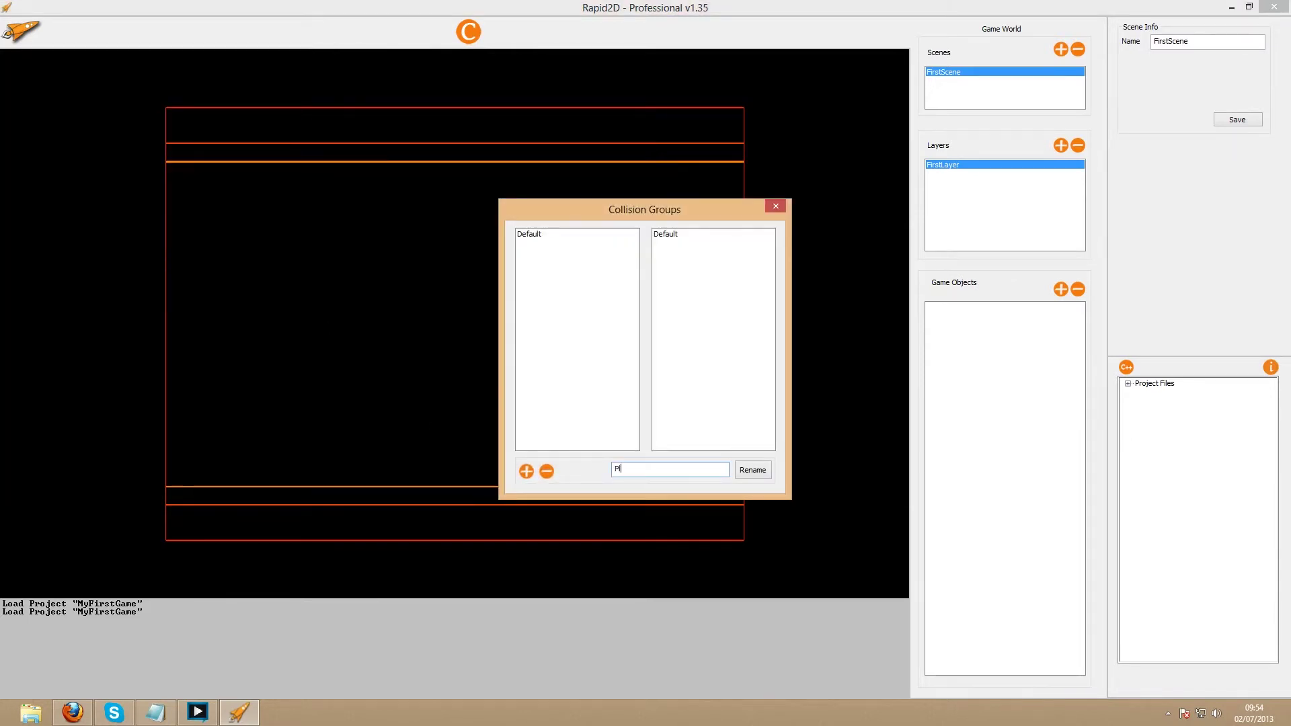
text(Player)
key(Return)
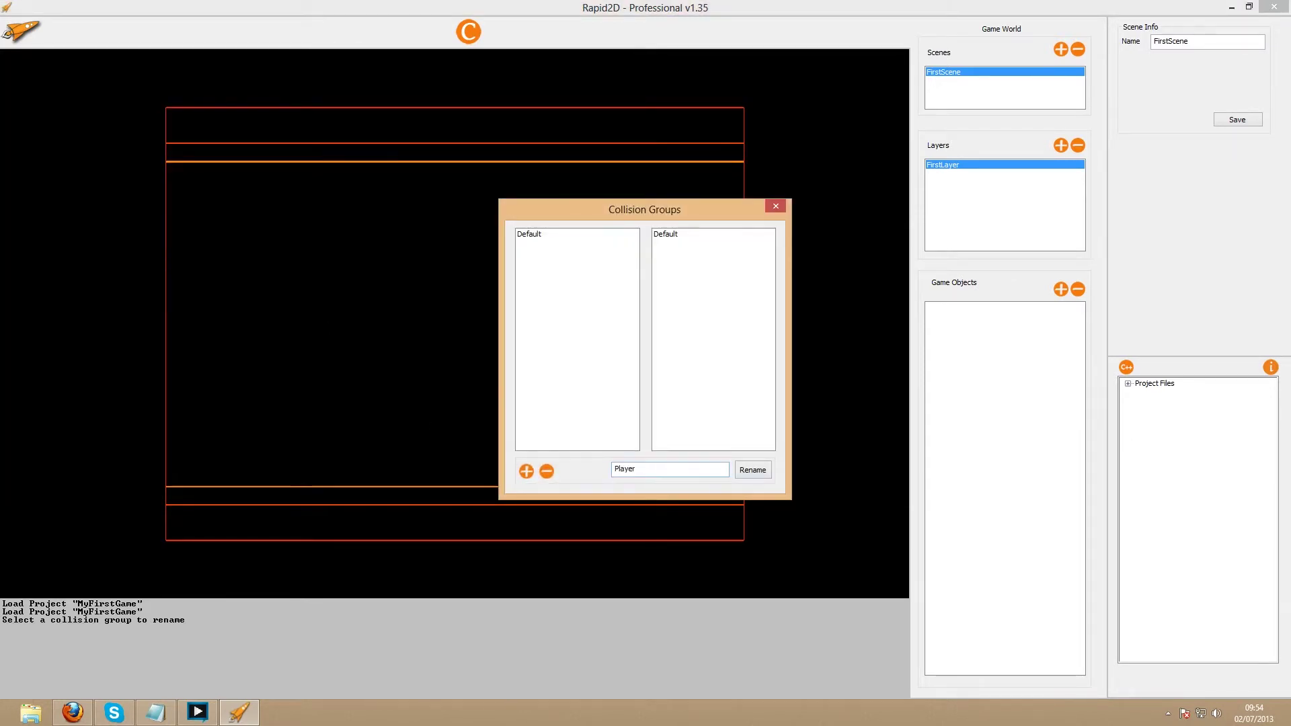
click(527, 472)
text(Enemy)
click(526, 472)
text(PBullet)
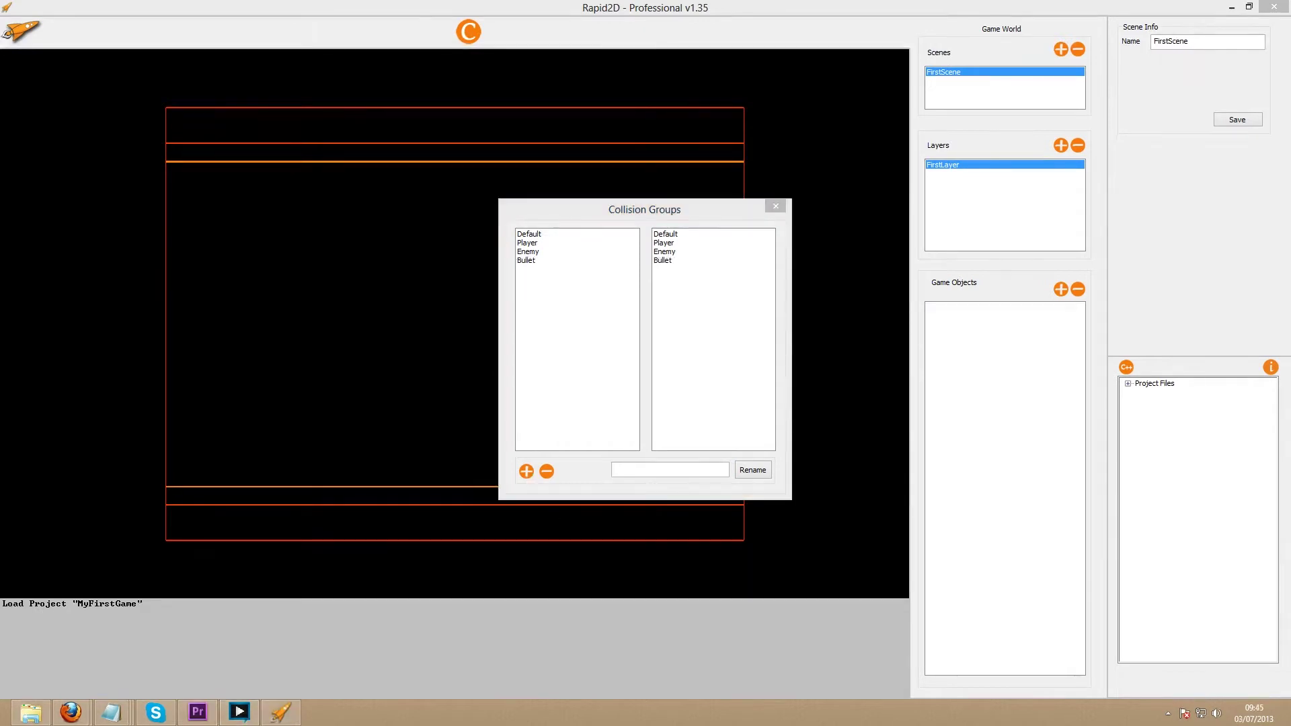
Set Bullet's collision partners and limit Enemy to colliding only with Bullet.
click(528, 262)
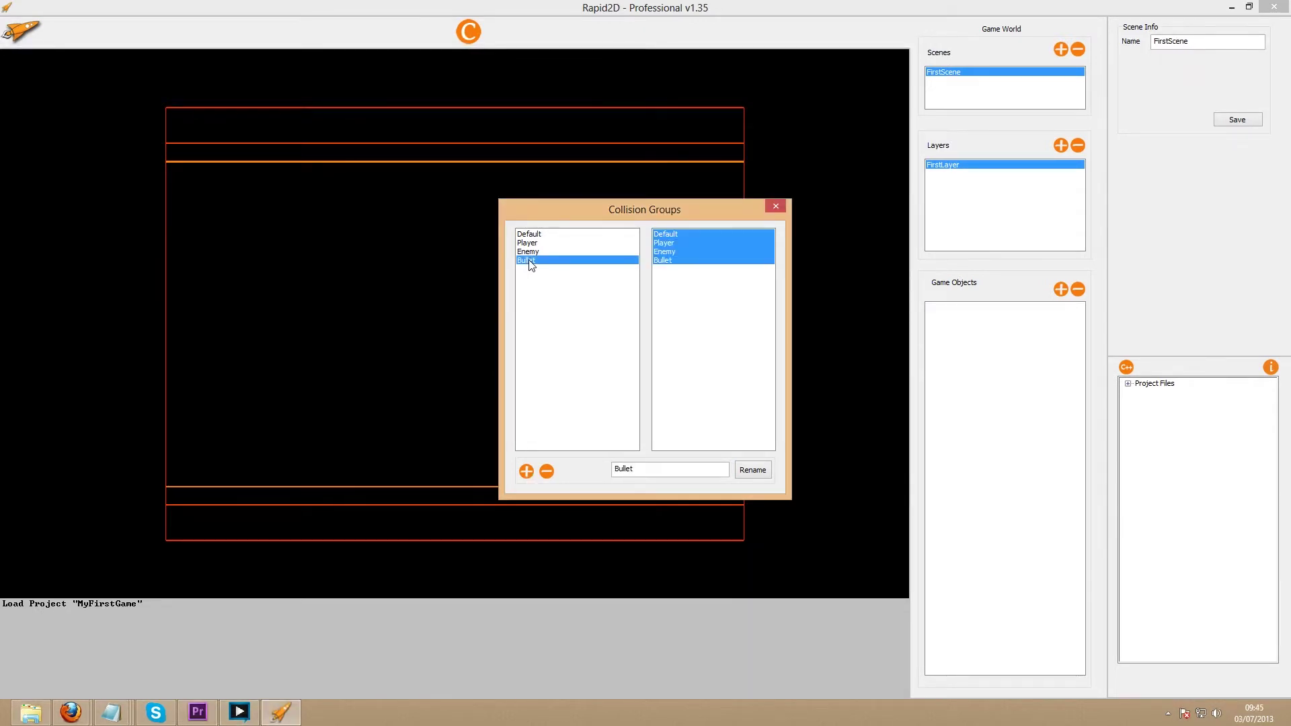
click(678, 260)
click(680, 242)
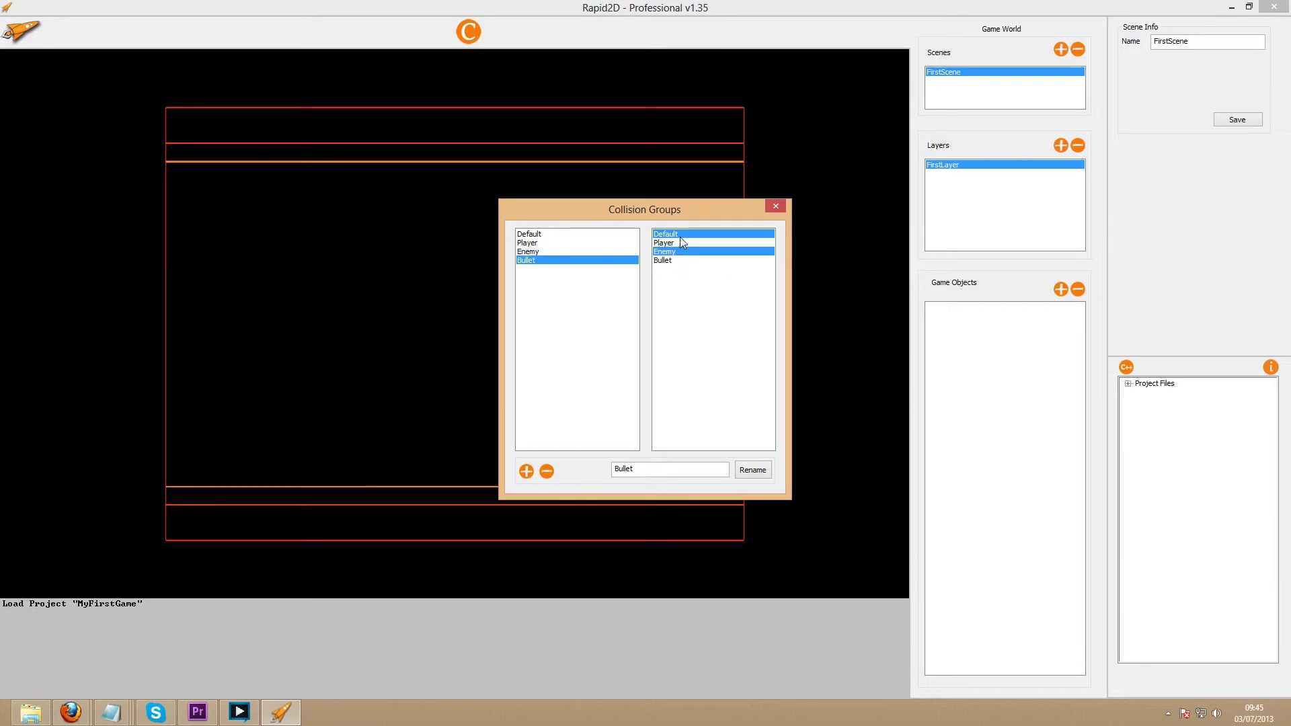
click(681, 234)
click(534, 251)
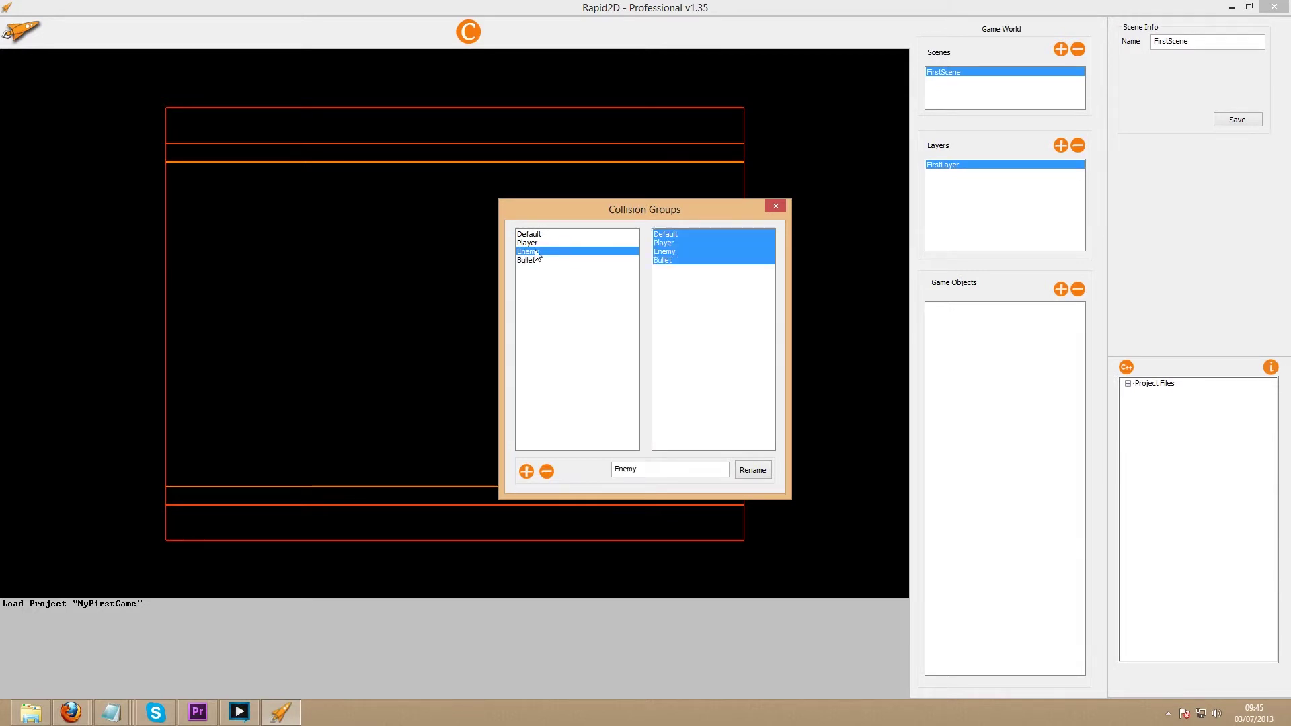
click(677, 253)
click(676, 243)
click(677, 234)
Adjust Player's collision partners and review each group's collision settings.
click(523, 243)
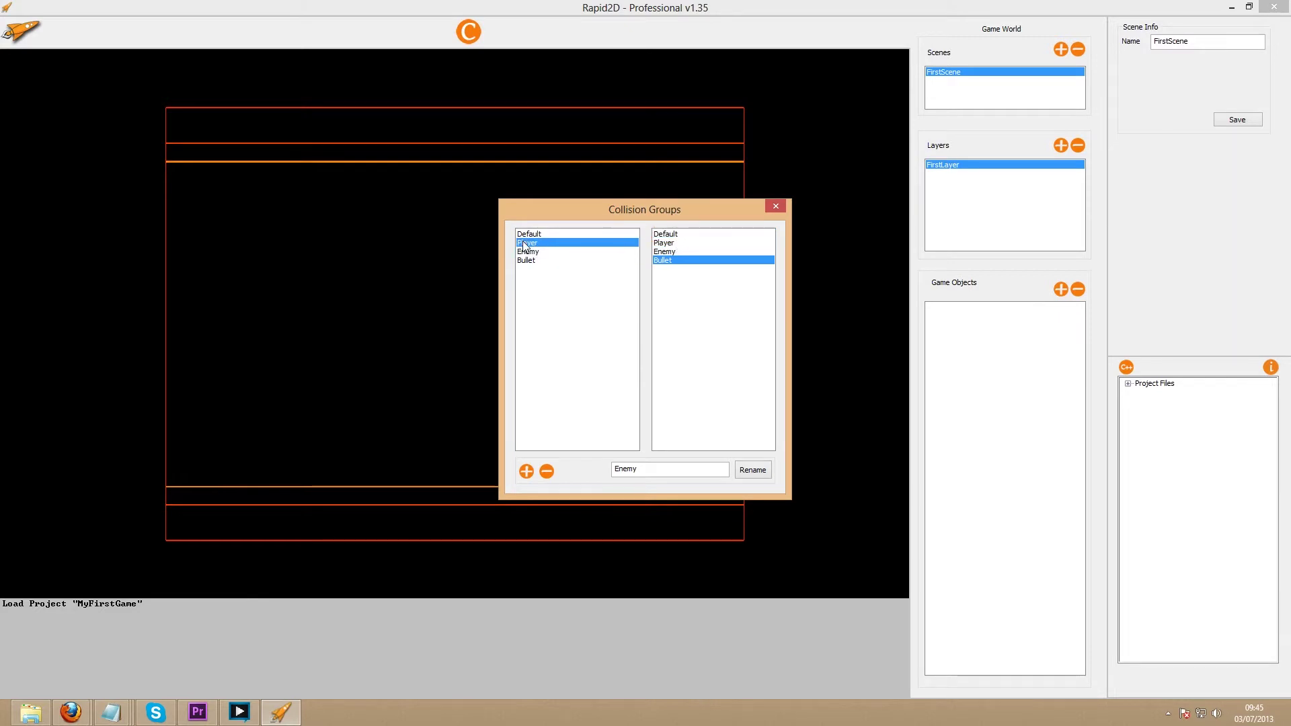
click(675, 244)
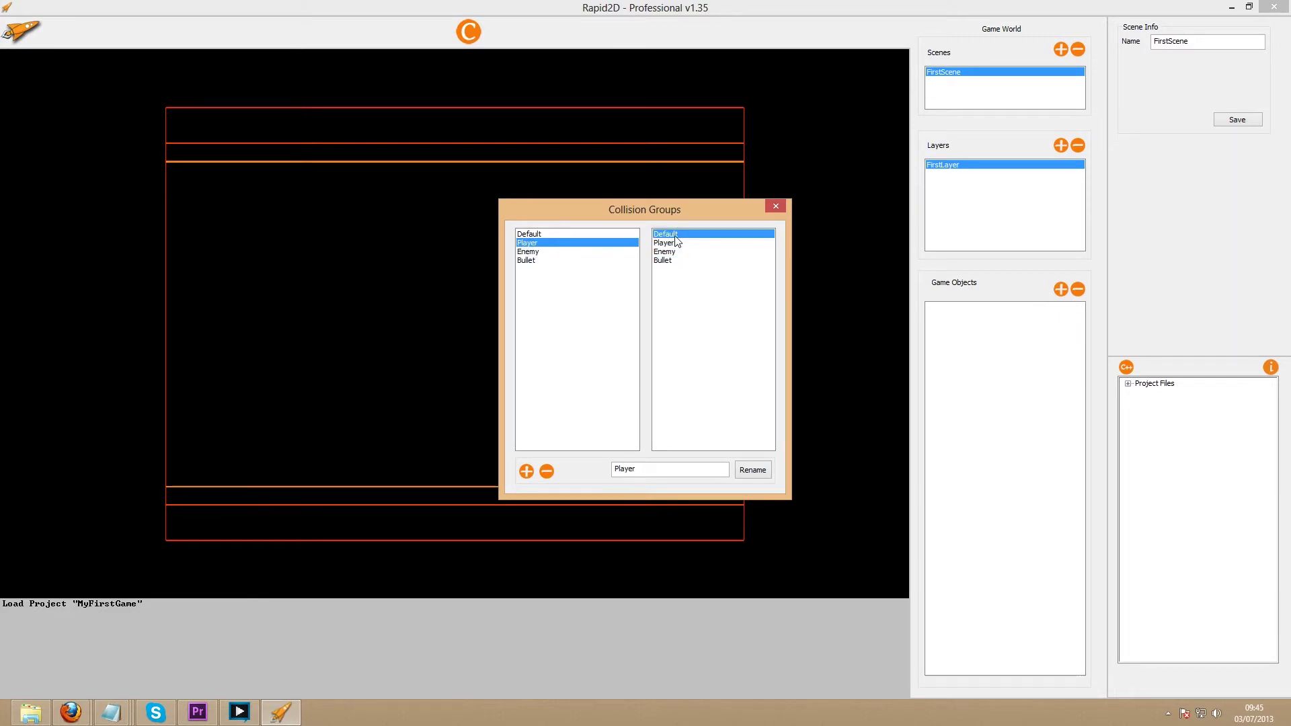
click(676, 234)
click(540, 254)
click(542, 262)
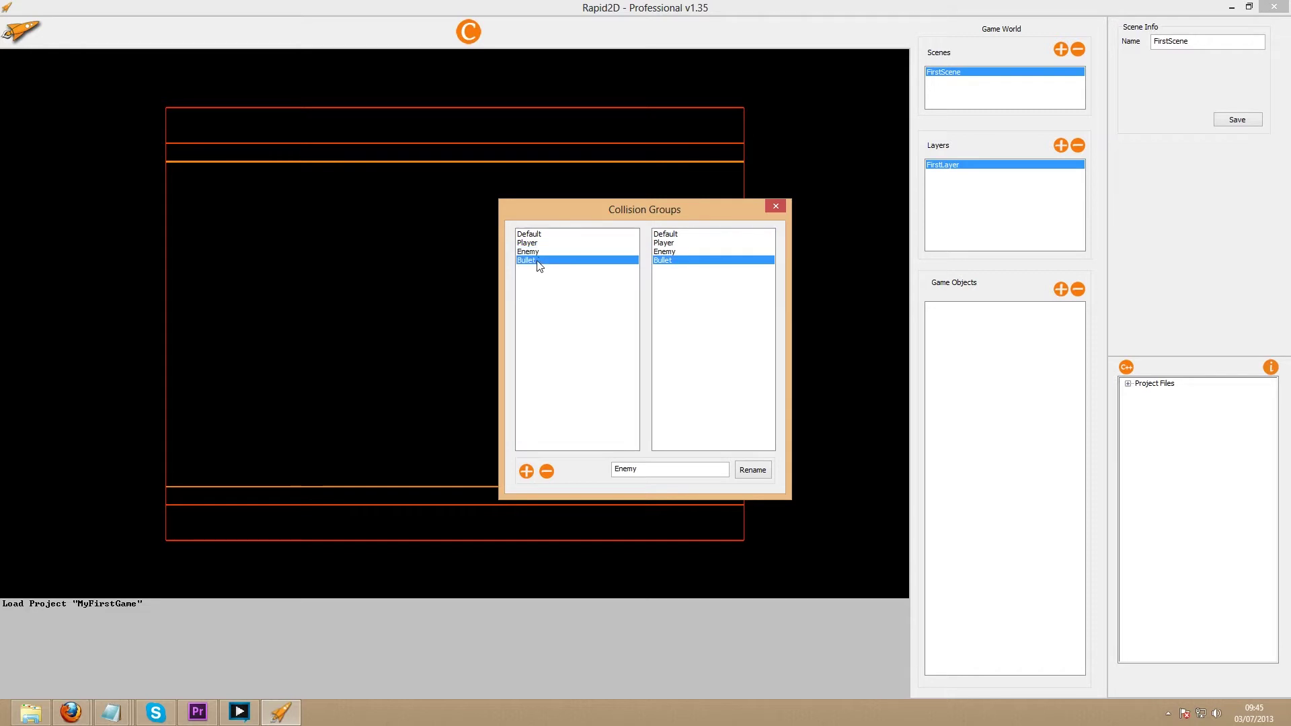
click(542, 252)
click(547, 242)
click(547, 234)
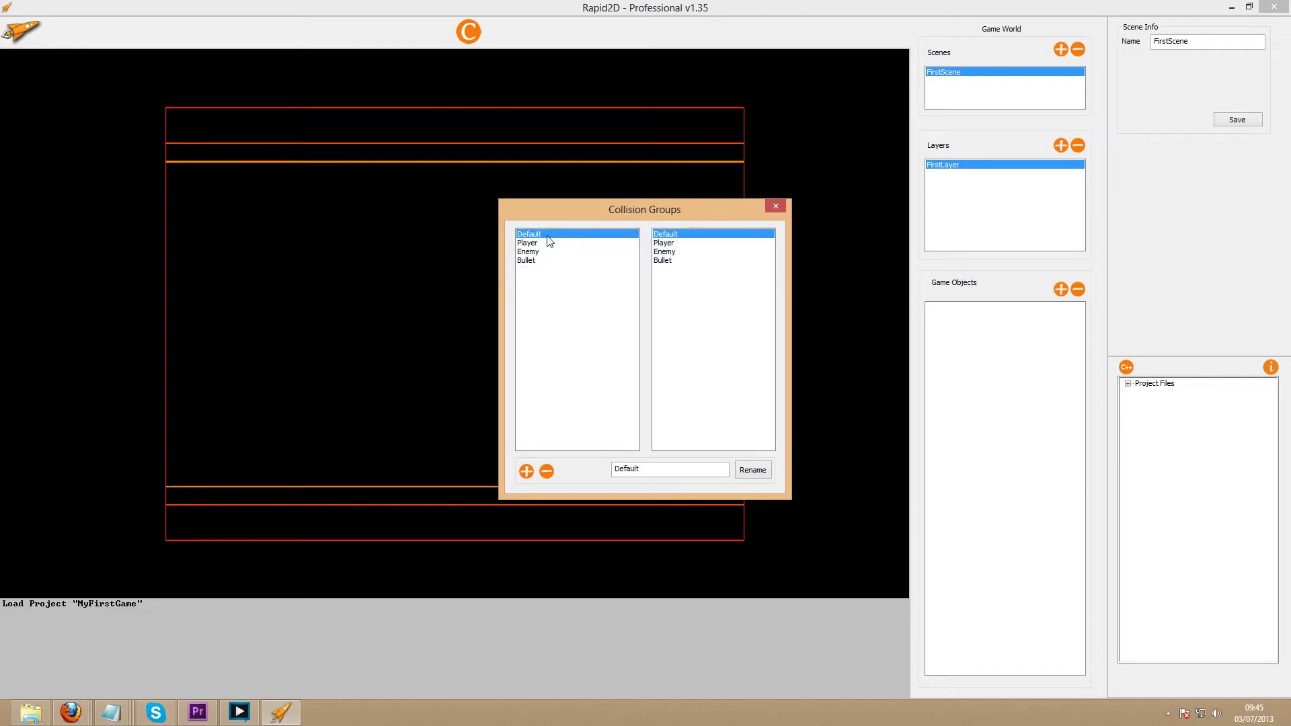
Close Collision Groups and rename the scene to Main.
click(777, 210)
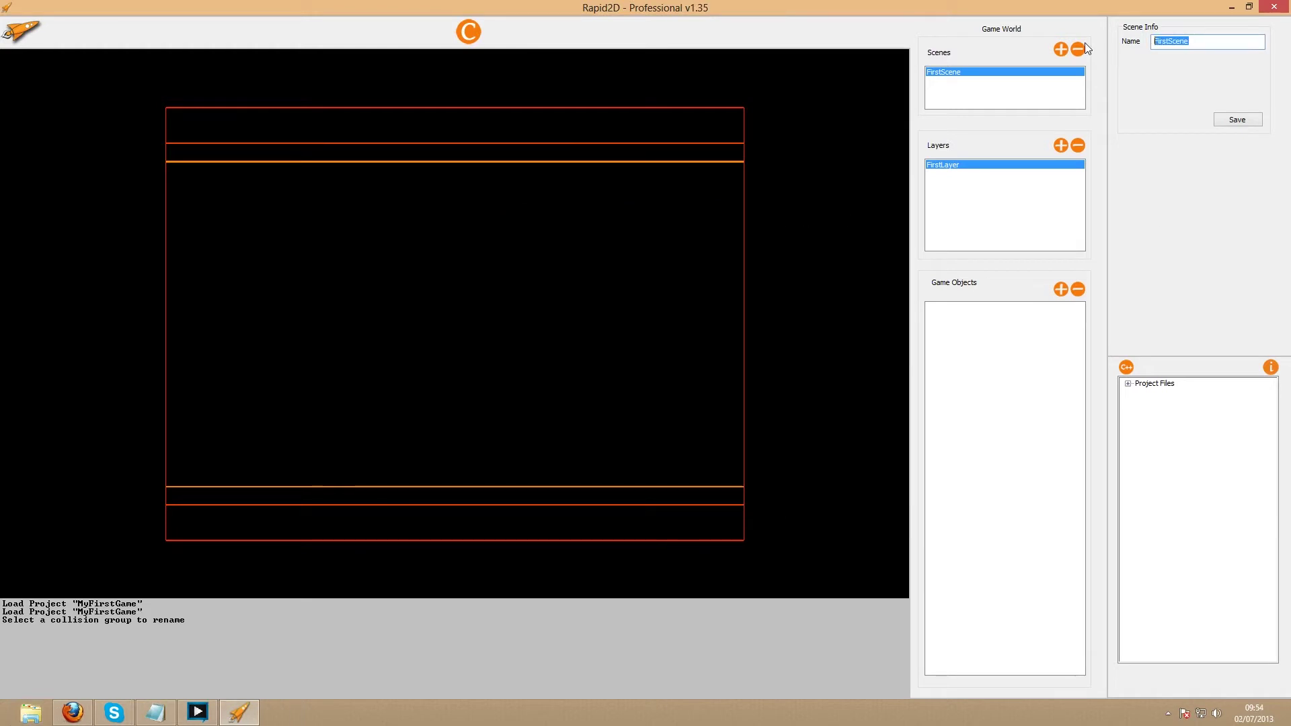
text(Main)
click(1238, 119)
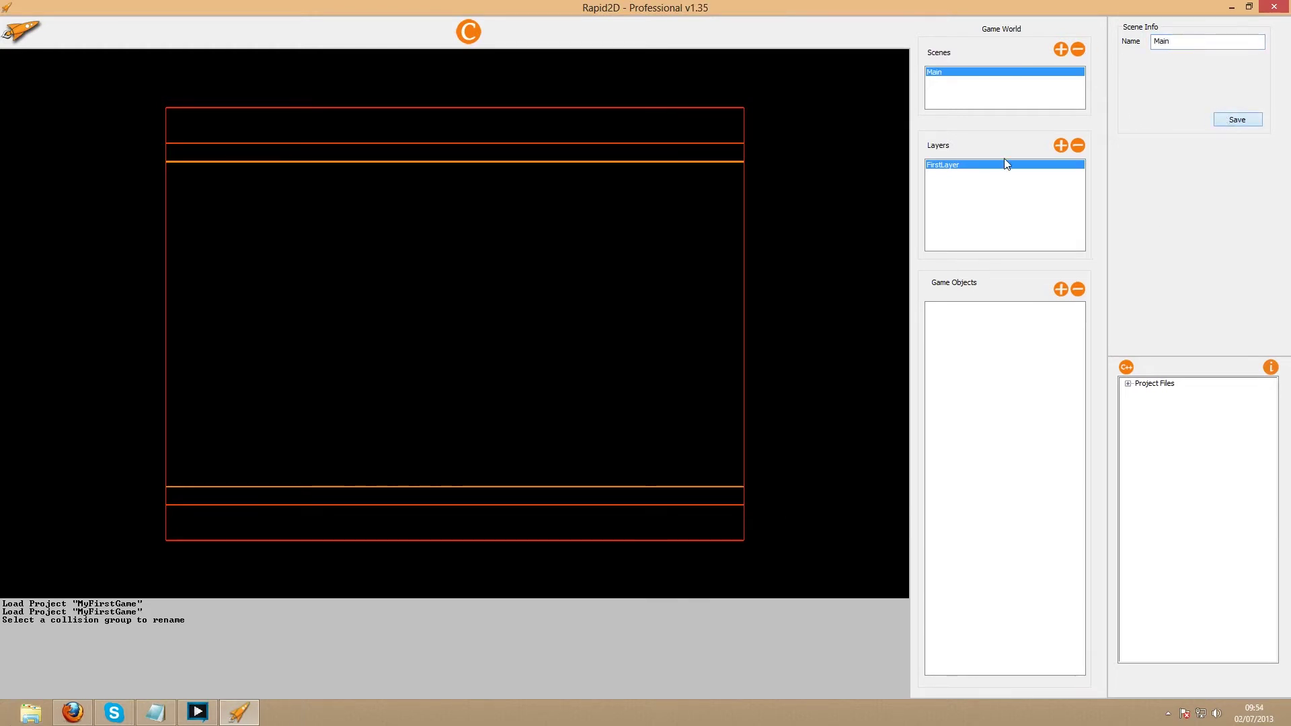
Rename the first layer to Background and add a new game object to it.
click(969, 168)
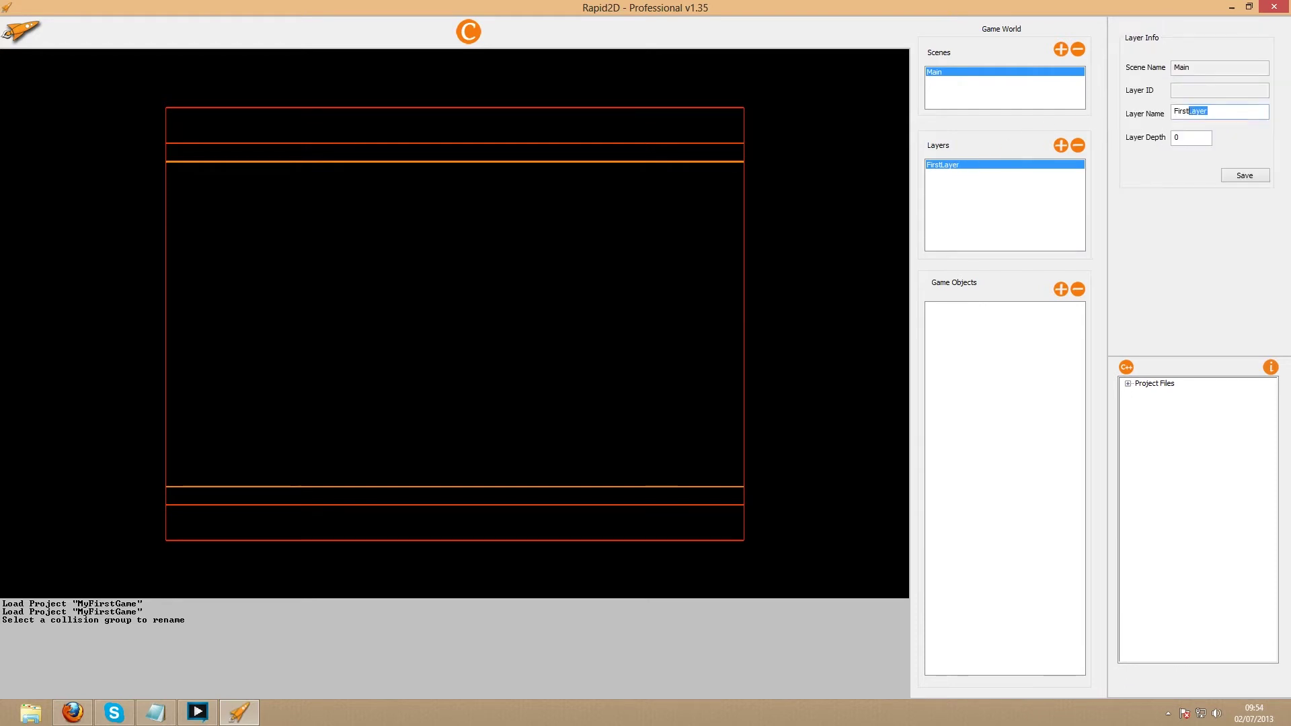
text(Background)
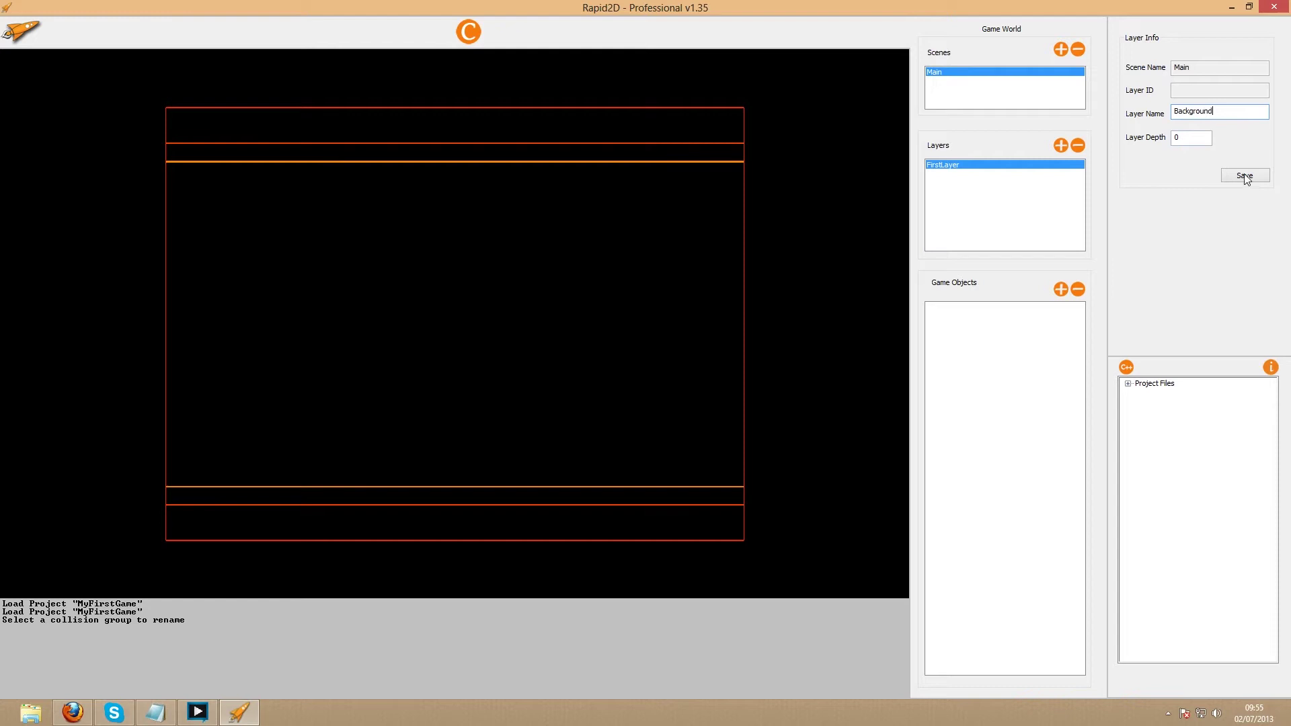
click(1246, 178)
click(1061, 290)
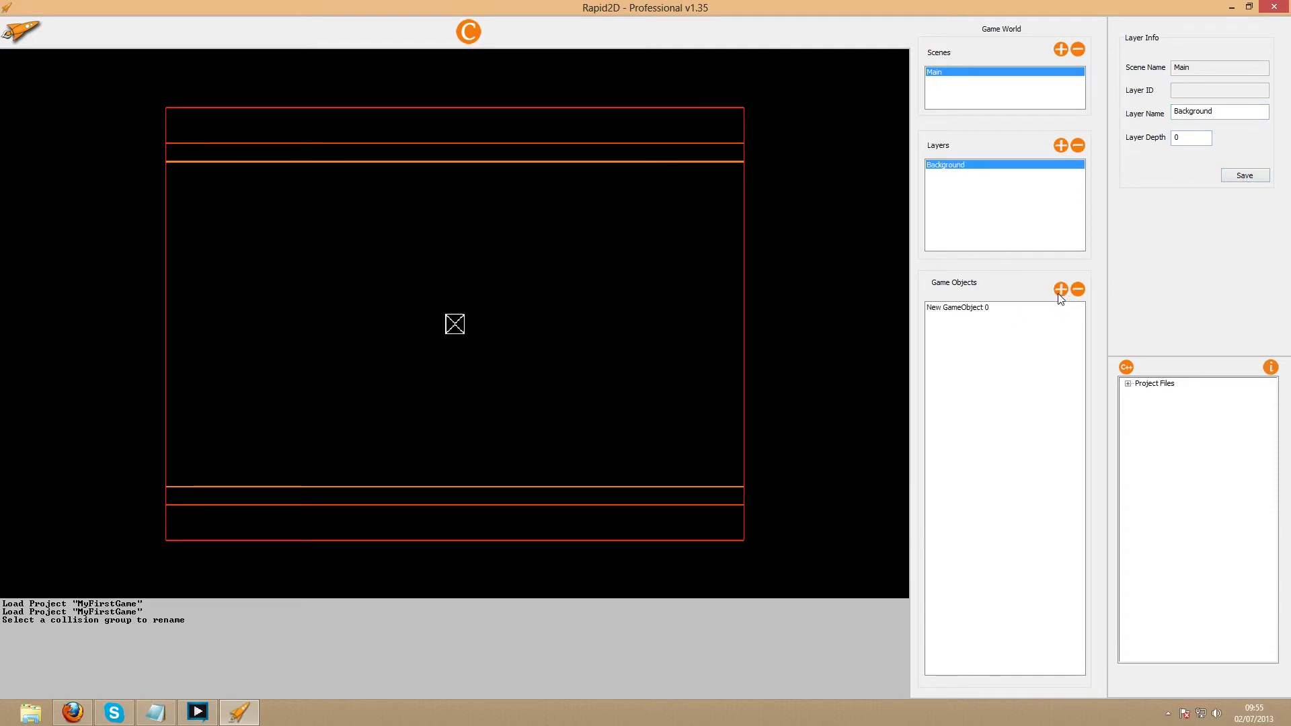
Name the new object Background and assign it the background.png texture.
click(967, 309)
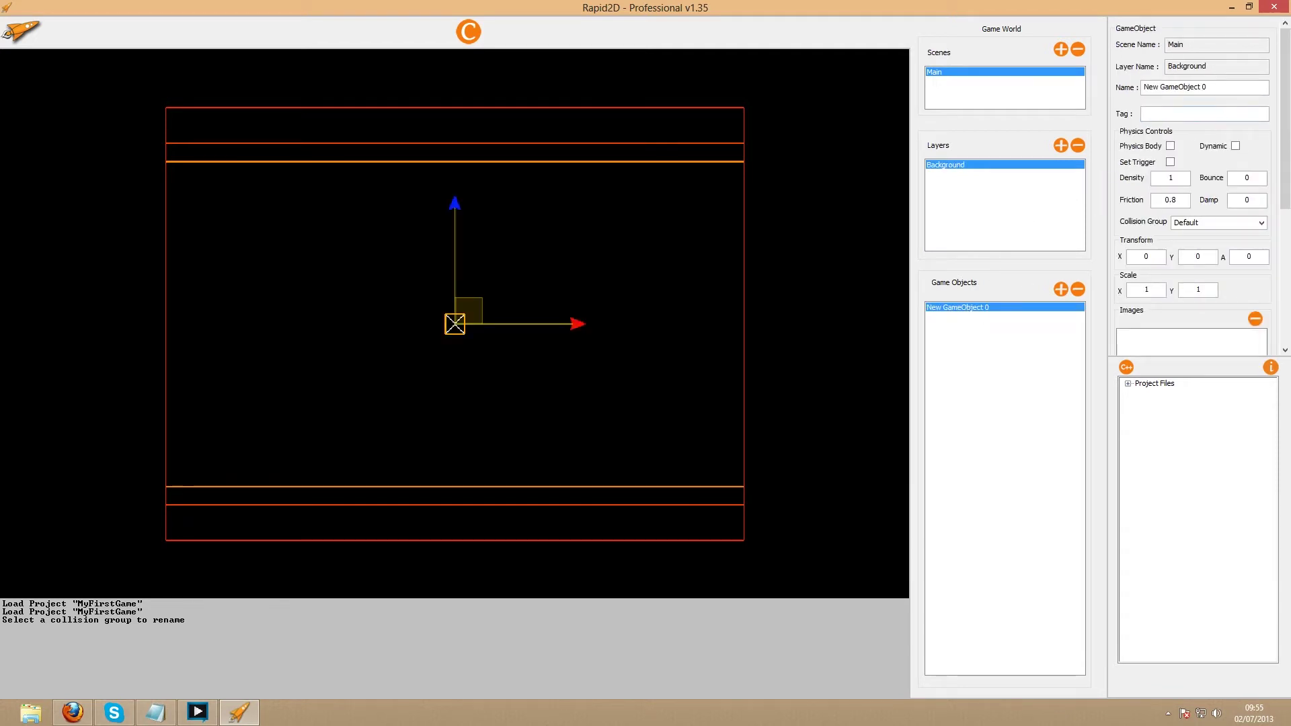
drag(1203, 87, 1143, 88)
text(Background)
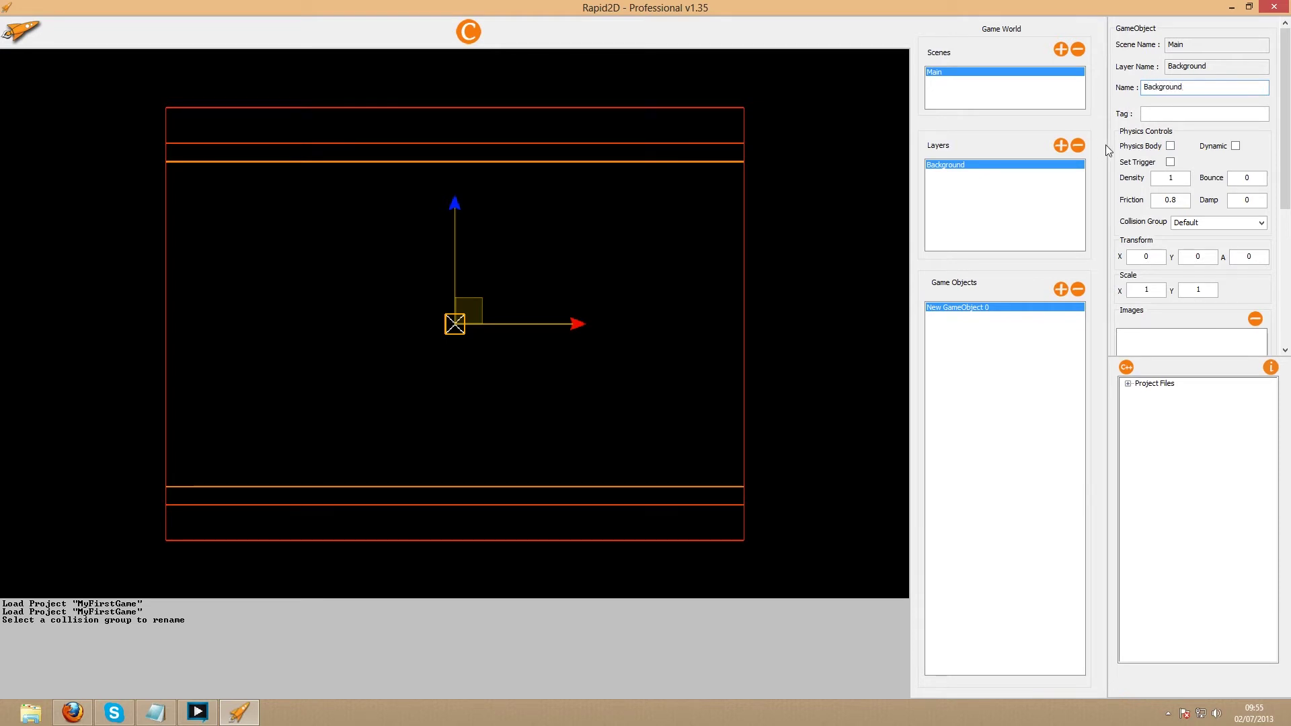
key(Return)
click(1129, 385)
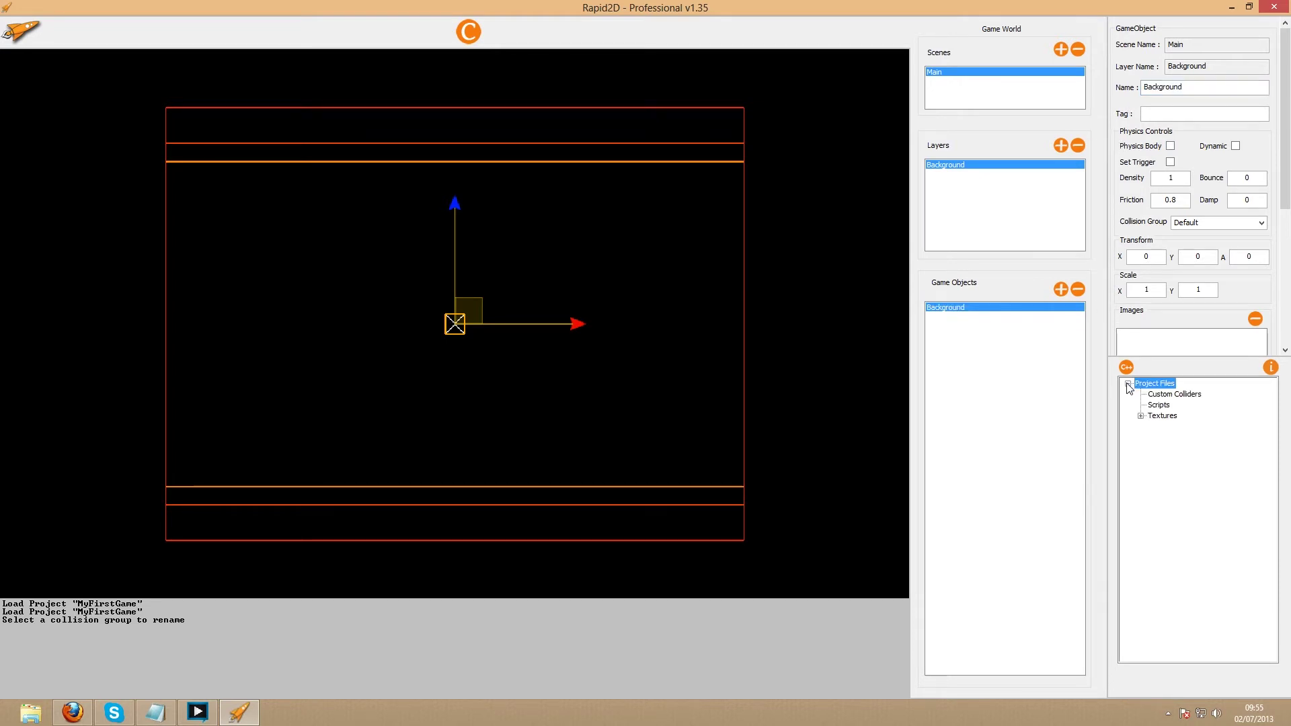
click(1141, 416)
click(1200, 428)
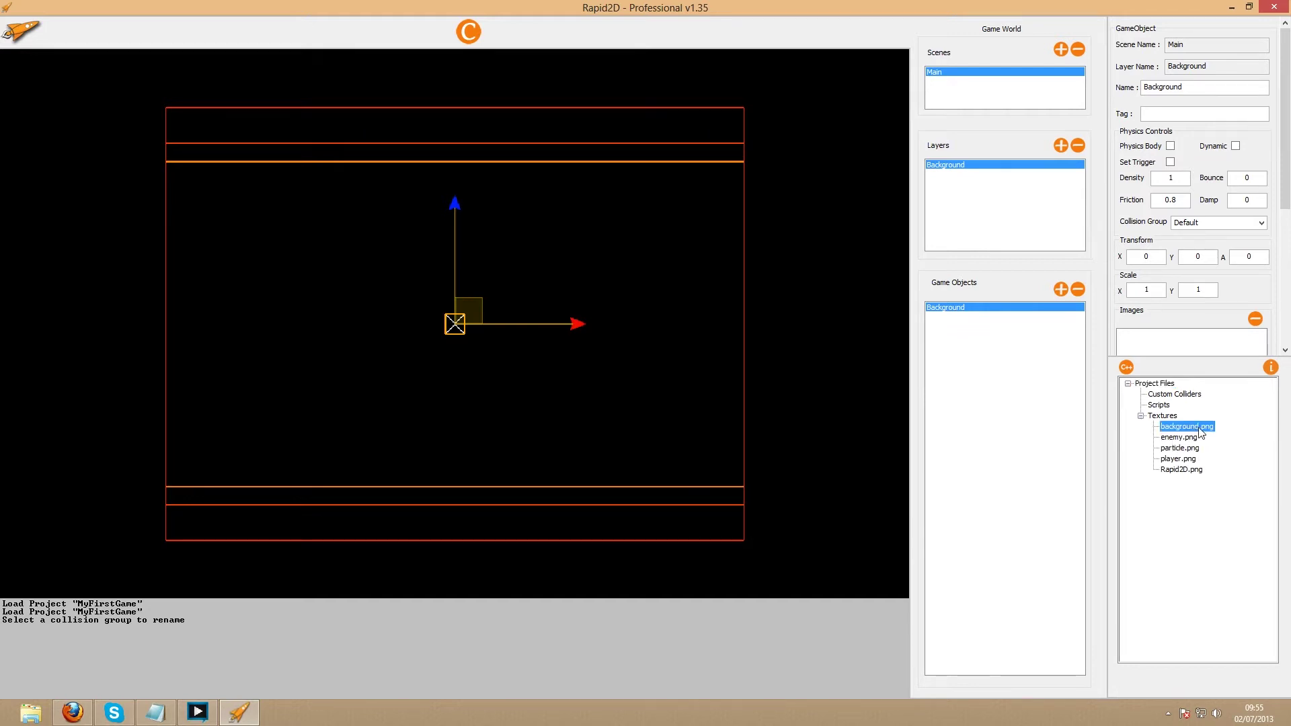
double_click(1186, 429)
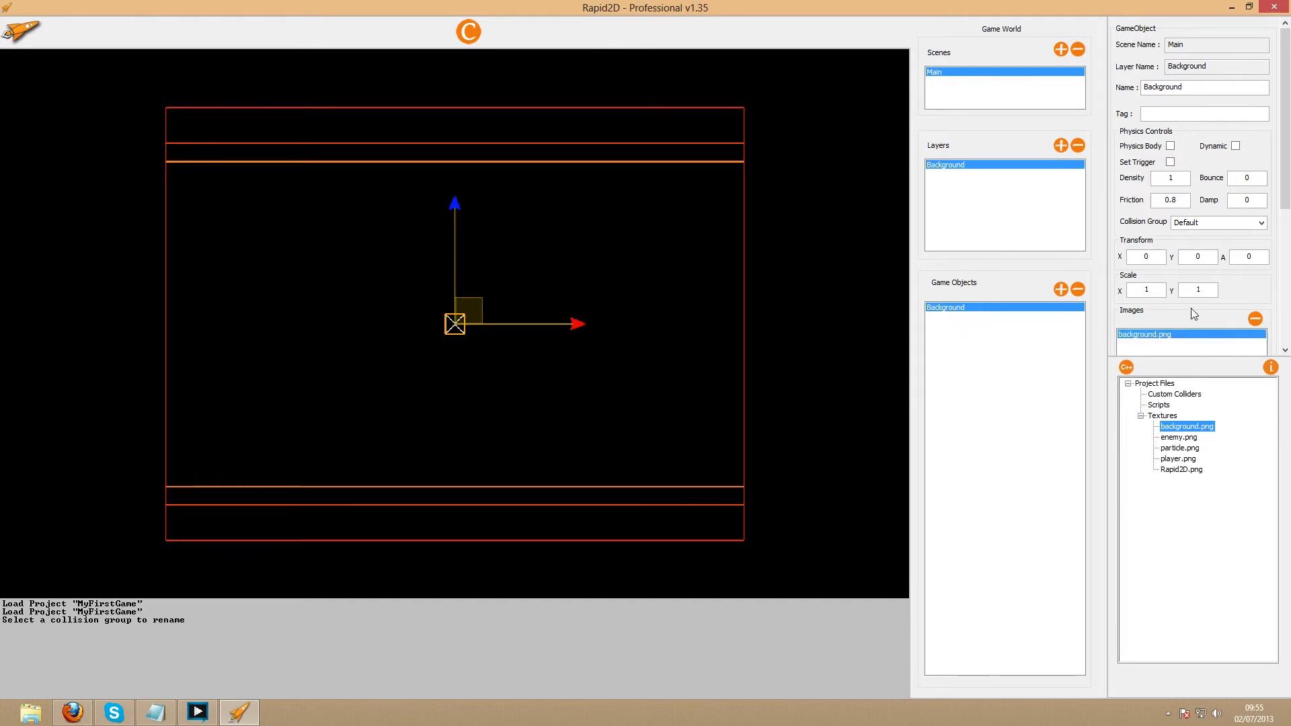
Scale the background image to 1.2 so it fills the scene frame.
drag(1285, 208, 1285, 340)
click(1148, 89)
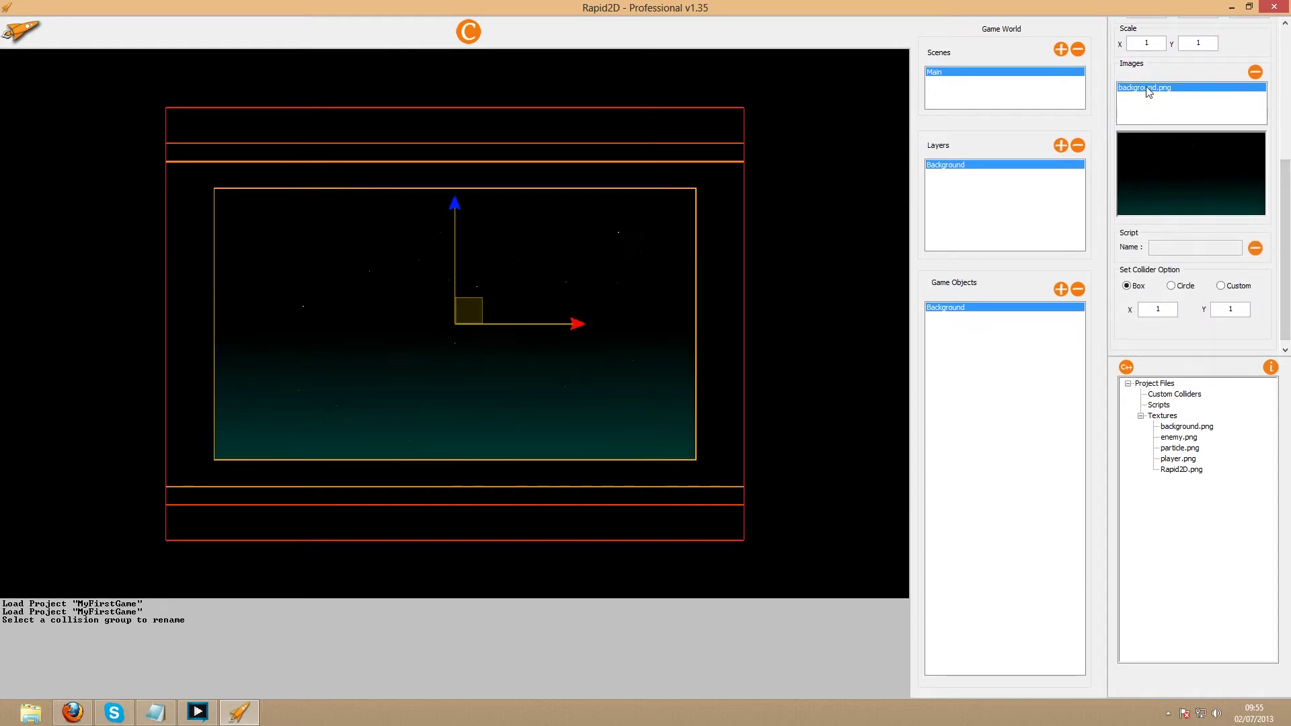
click(571, 384)
scroll(570, 385, down, 3)
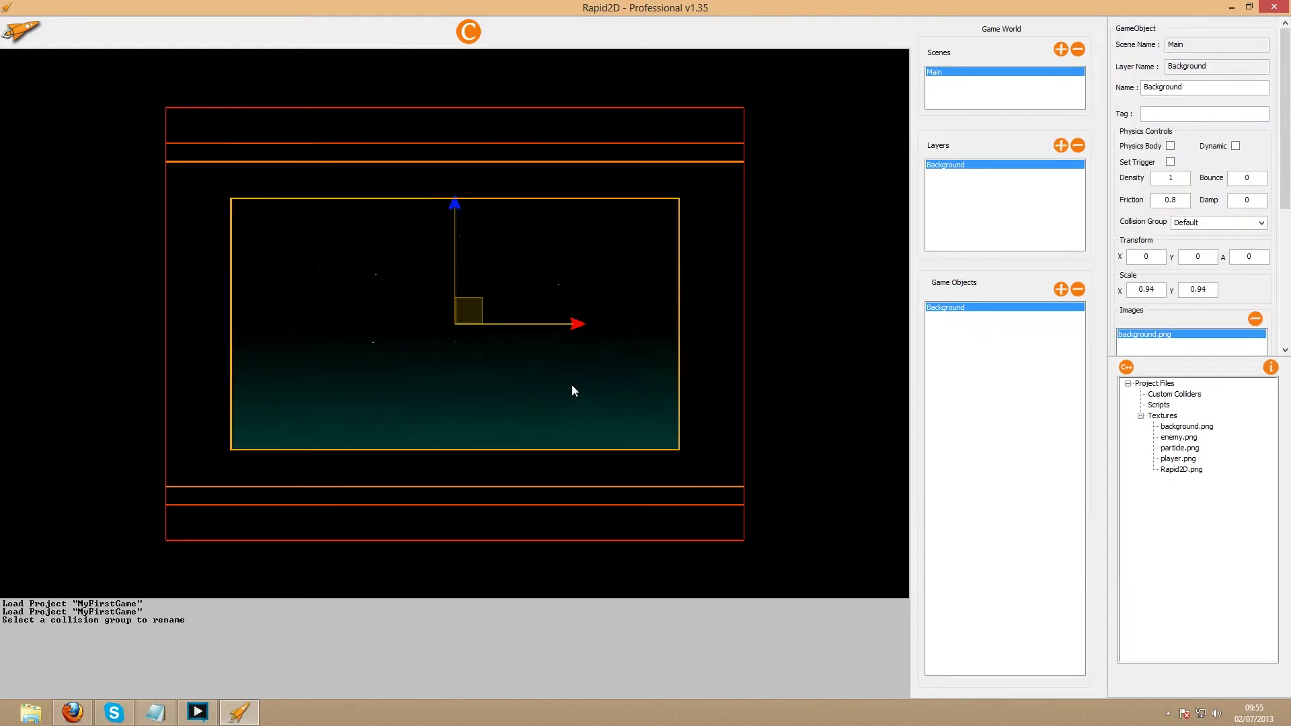
scroll(572, 390, up, 10)
scroll(571, 391, up, 1)
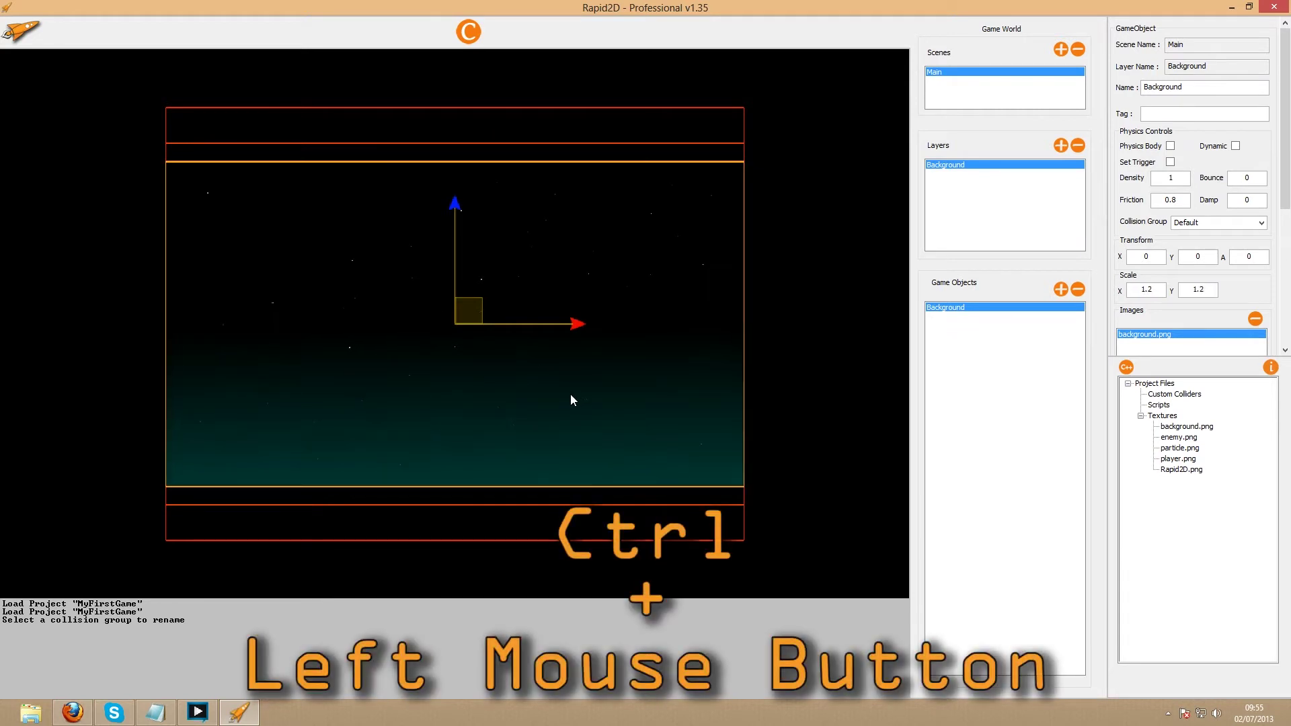
key(ctrl)
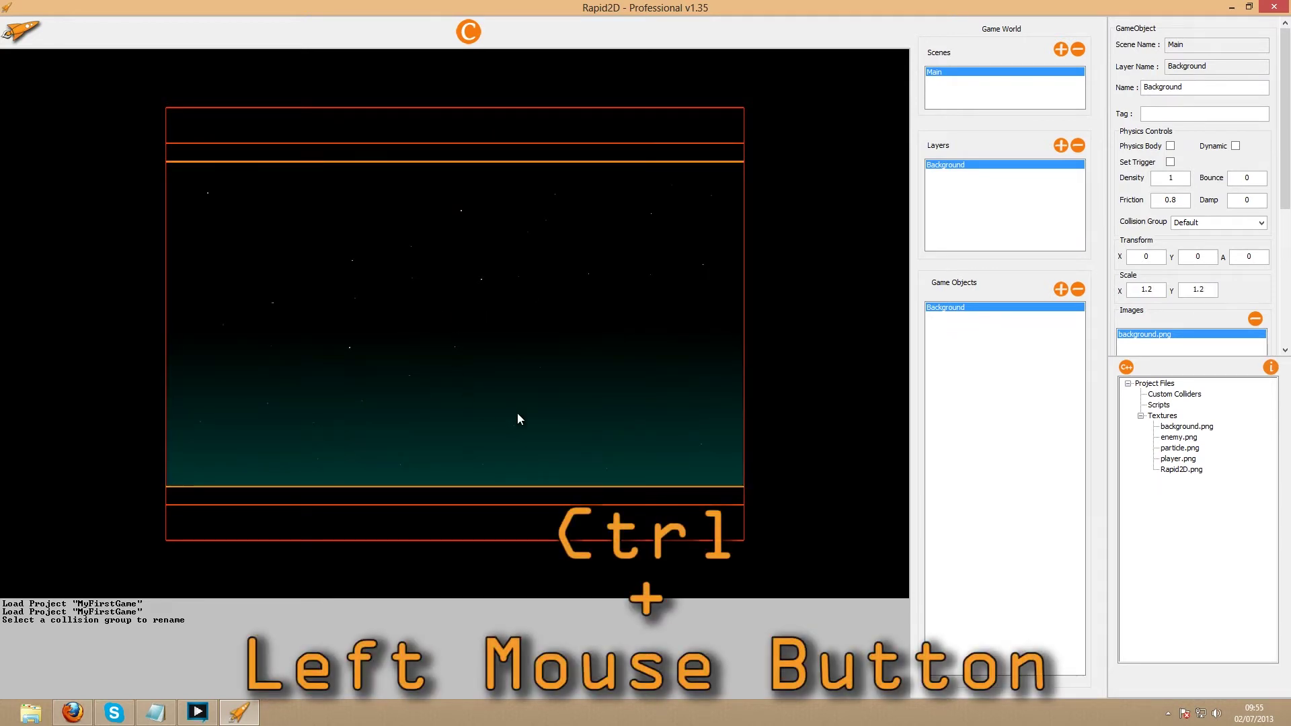
Add two new layers named Bullets and Ships after Background.
click(1062, 145)
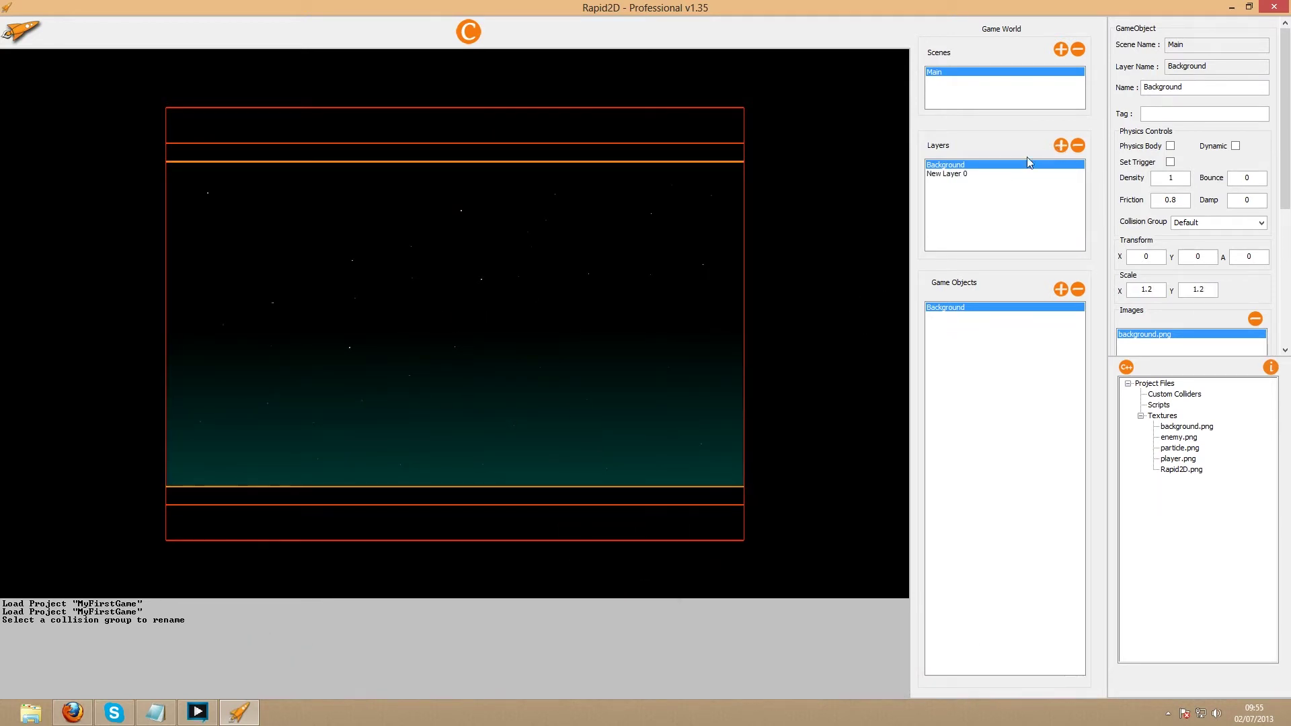
click(955, 175)
key(Tab)
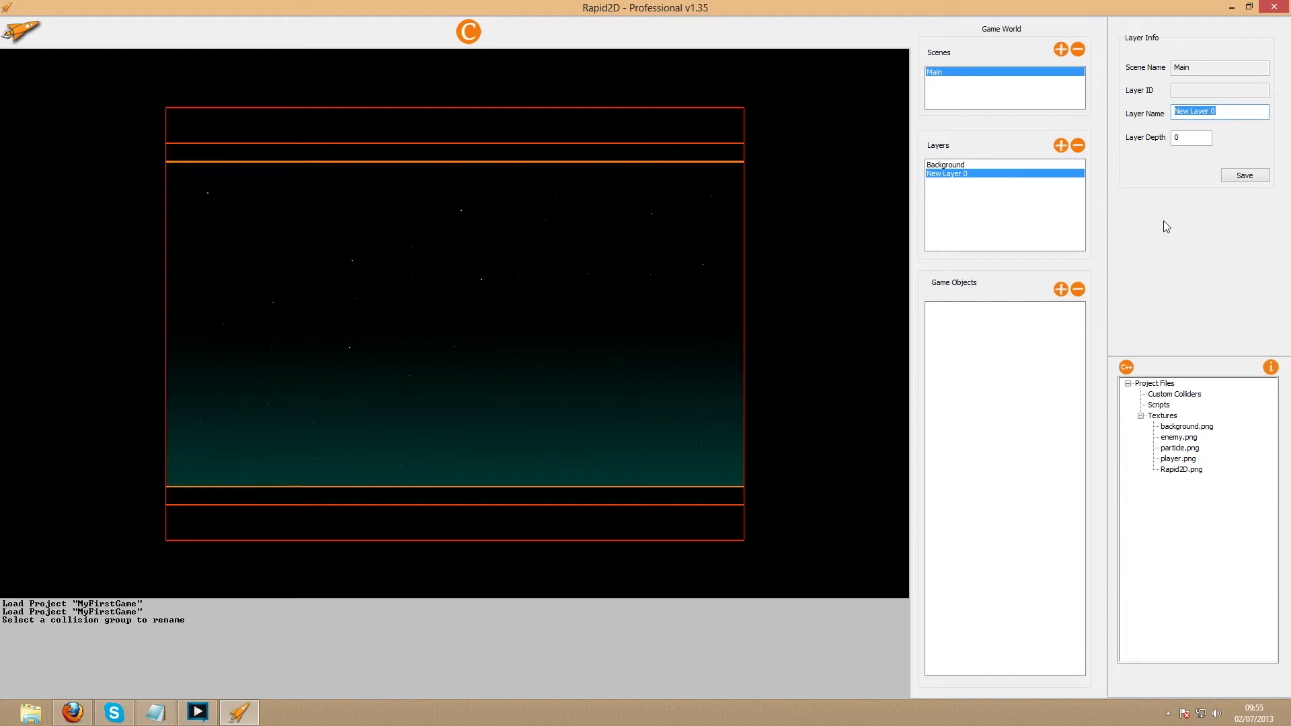
text(Bullets)
click(1241, 176)
click(1062, 146)
click(971, 183)
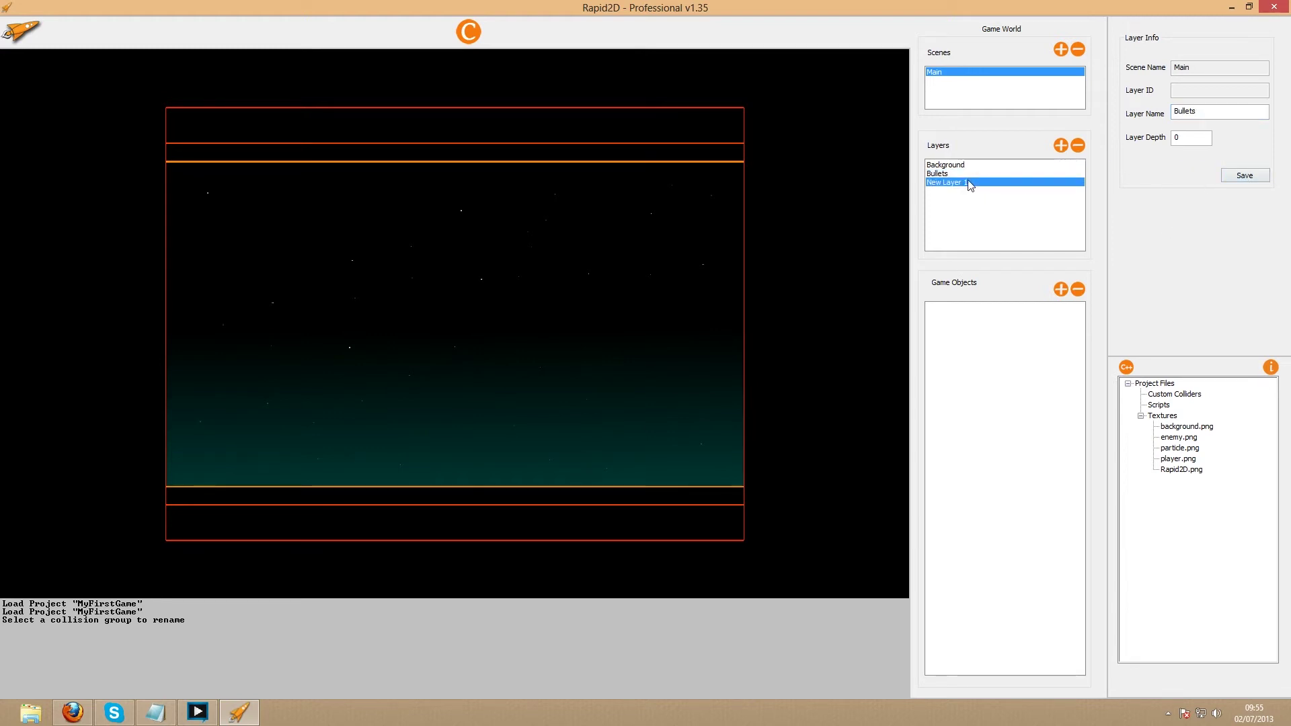
drag(1217, 112, 1200, 112)
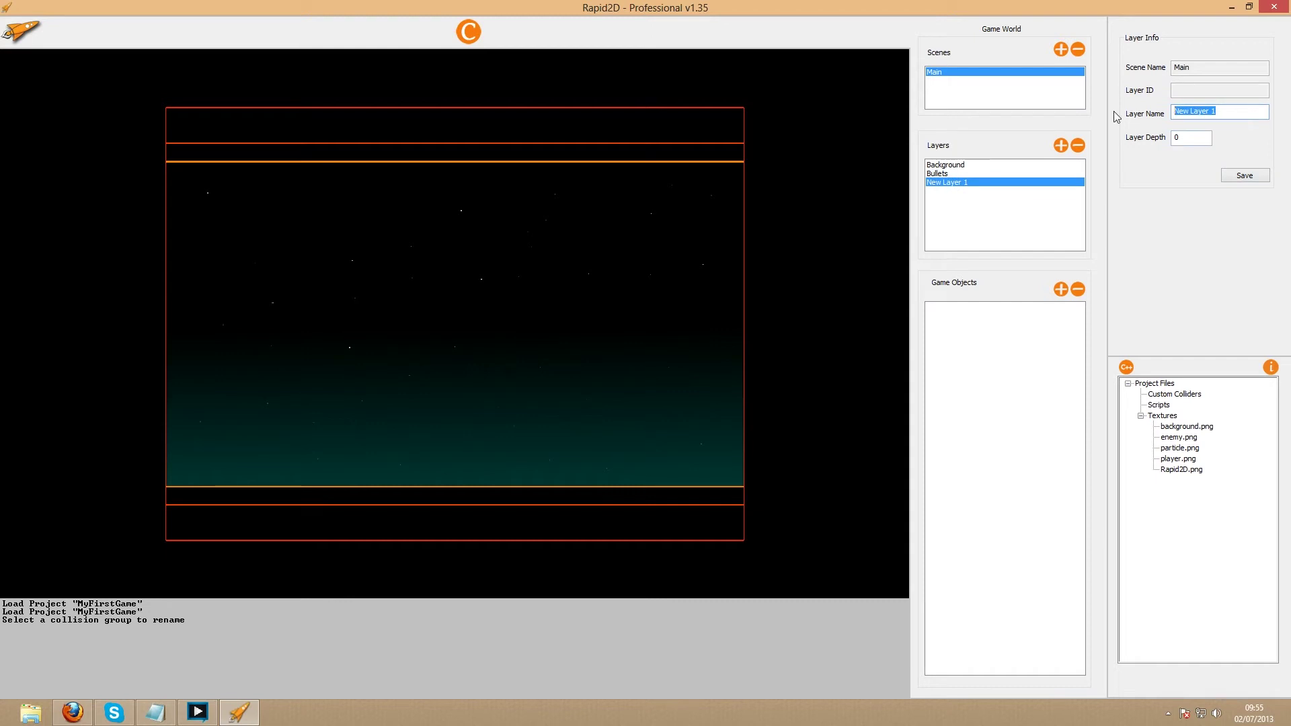
text(Ships)
click(1236, 177)
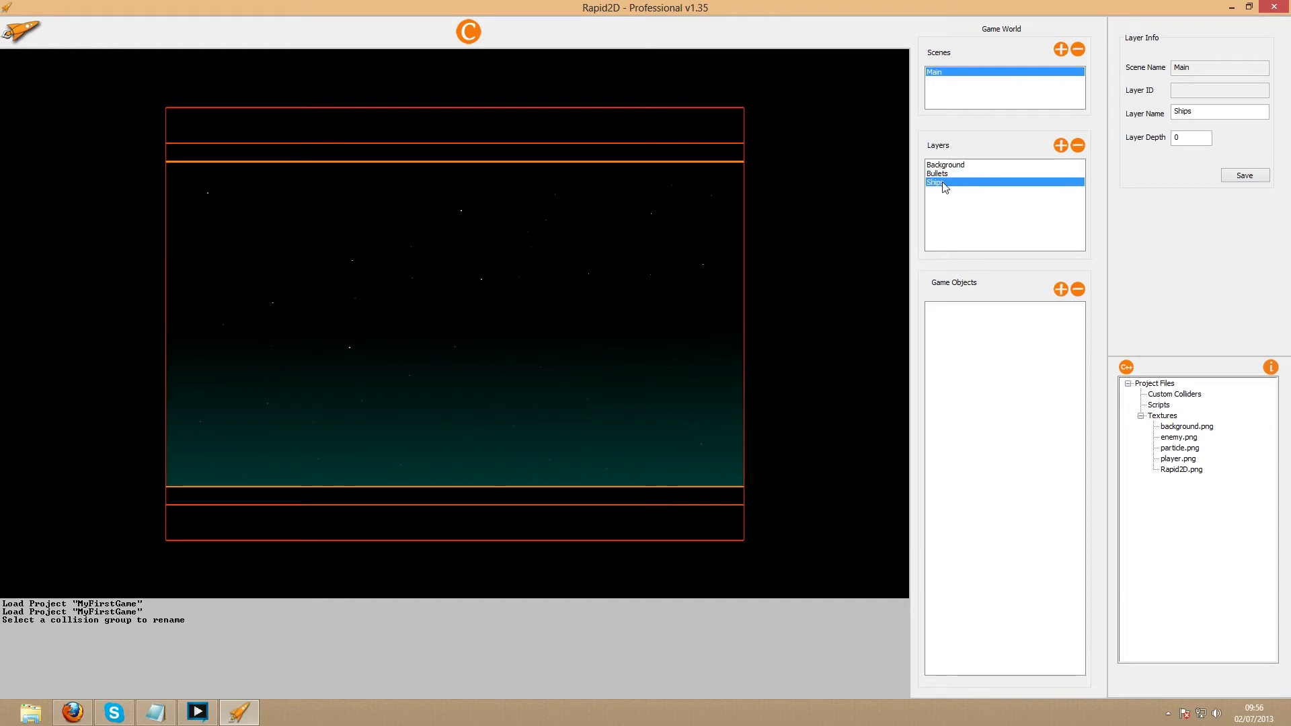
Add a game object named Player1 to the Ships layer.
click(1063, 291)
click(971, 308)
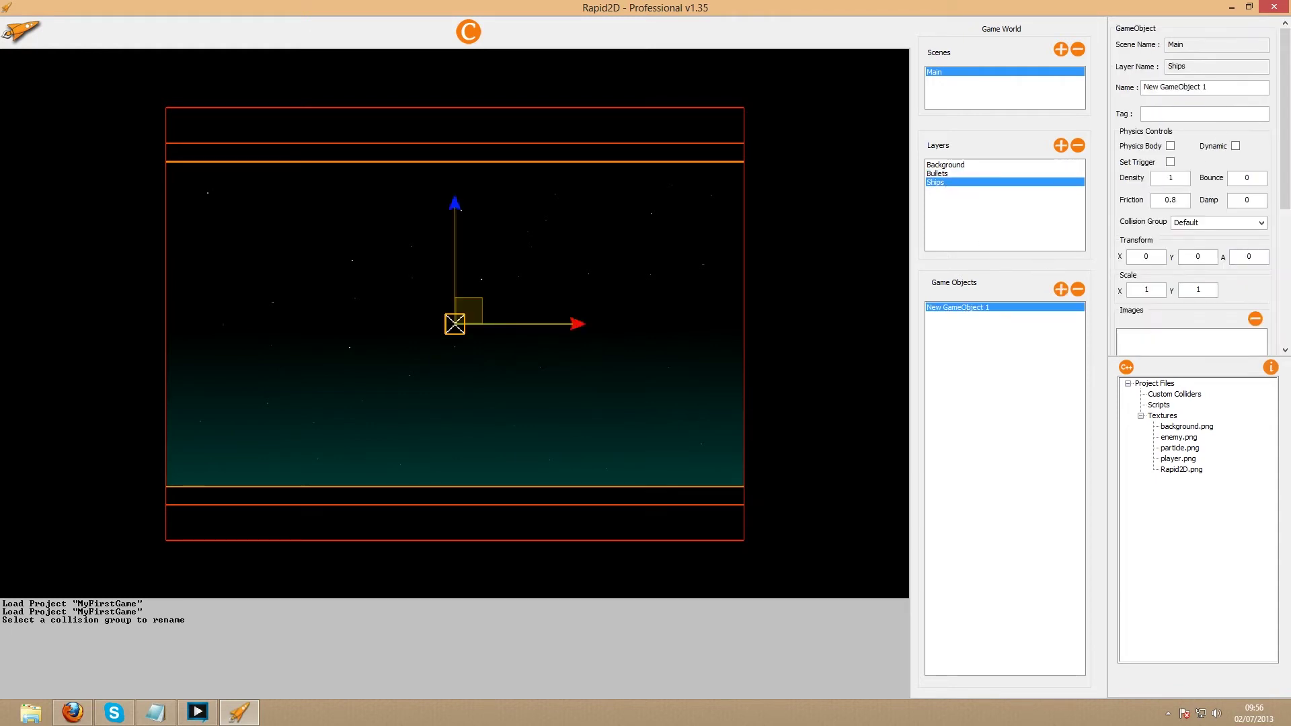
drag(1171, 87, 1053, 83)
text(Player1)
key(Return)
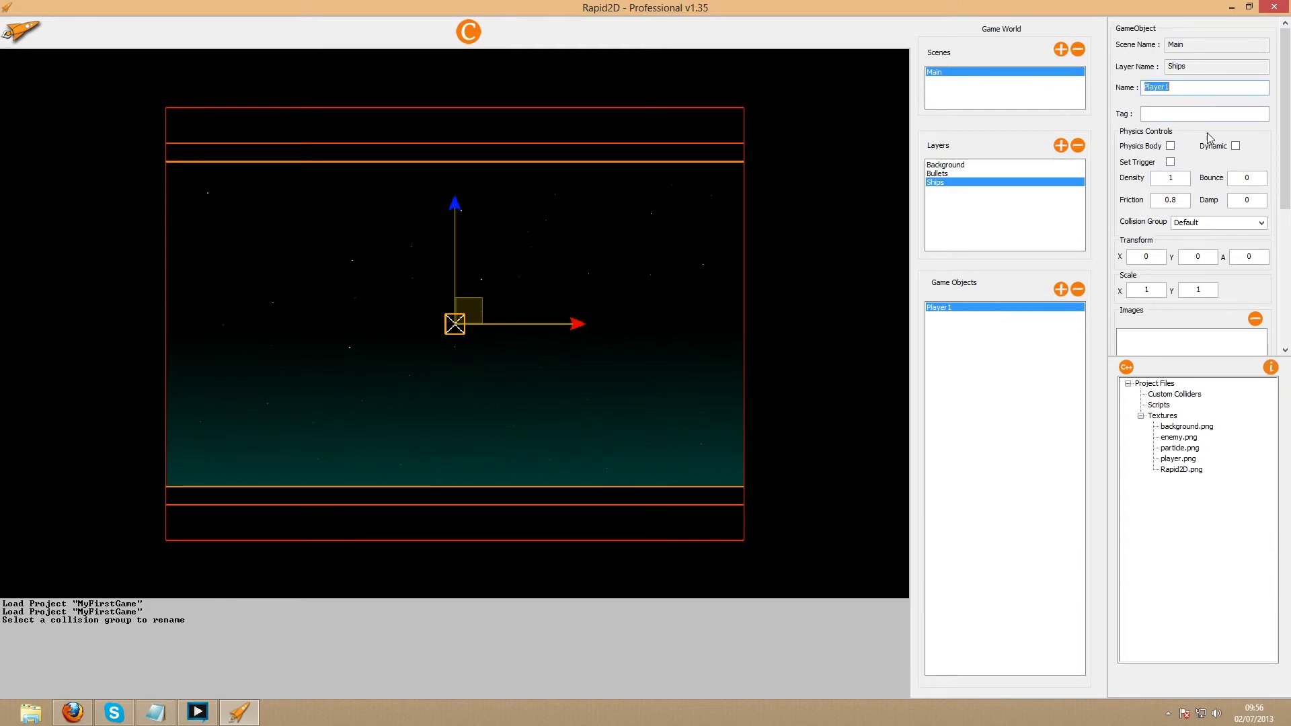
Make Player1 a physics body in the Player collision group with the player.png image.
click(1171, 146)
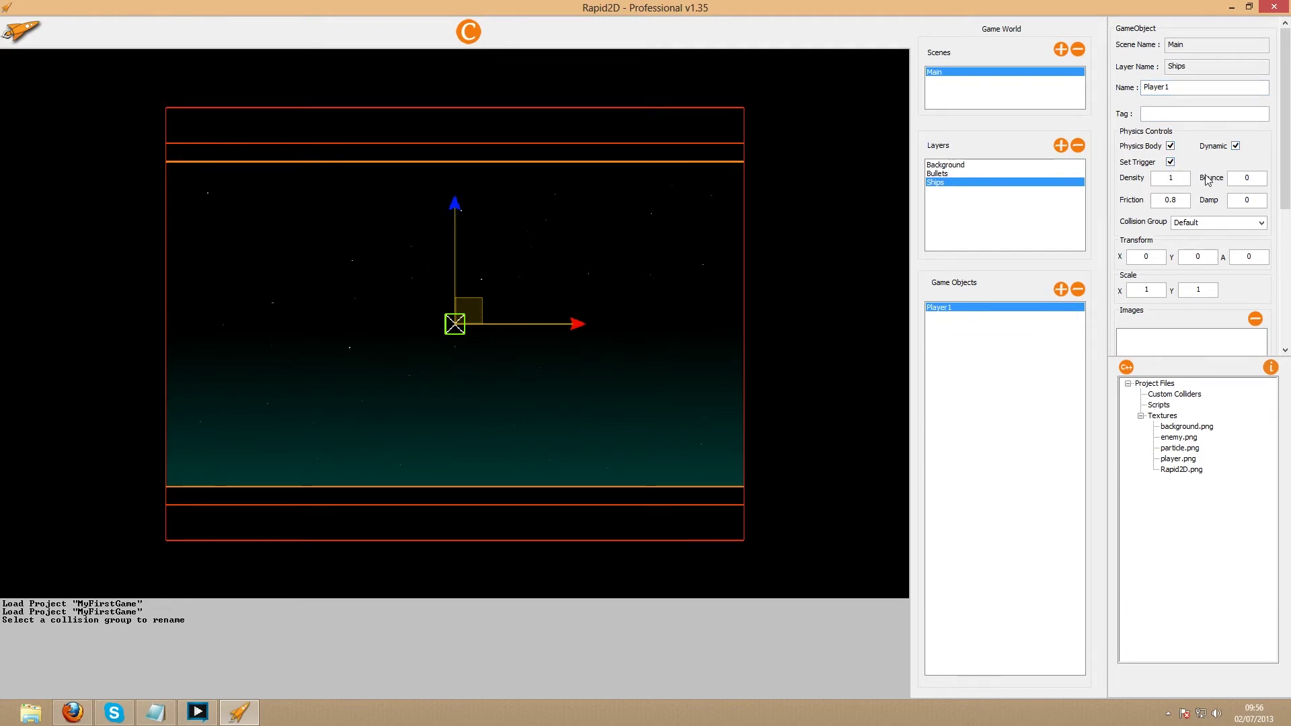
scroll(1213, 177, down, 2)
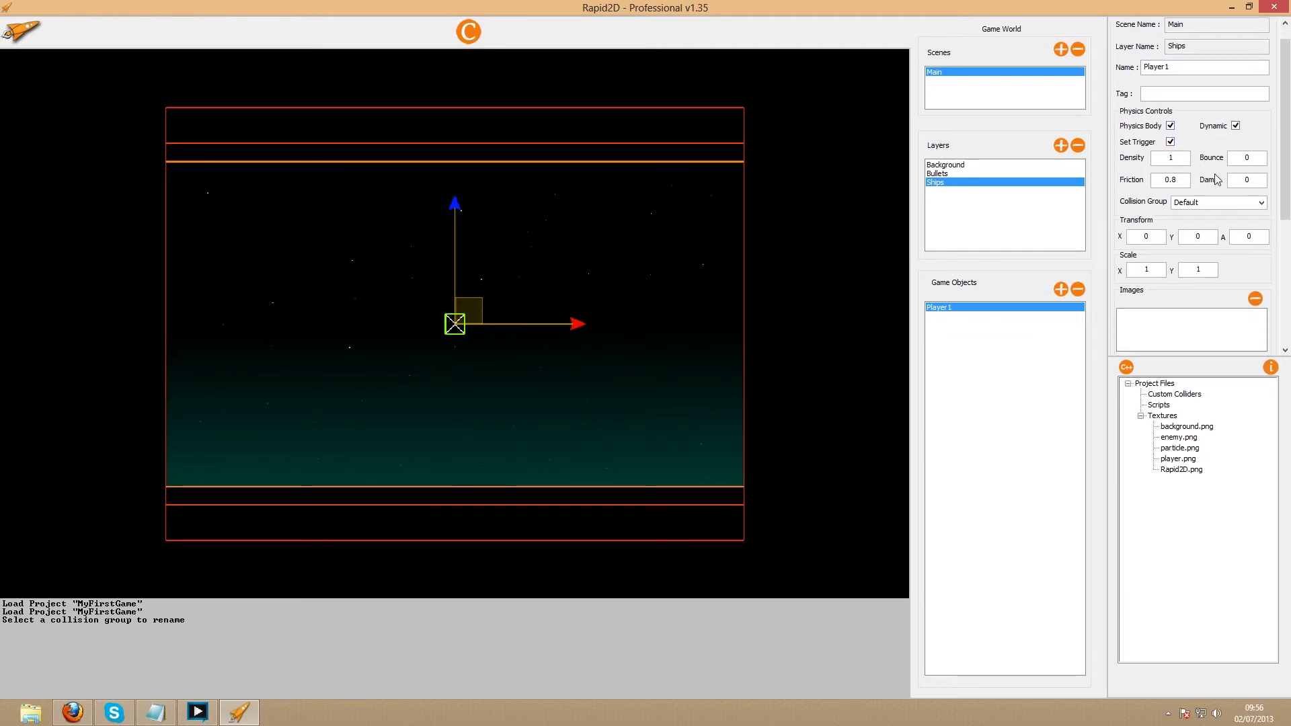
scroll(1217, 179, down, 1)
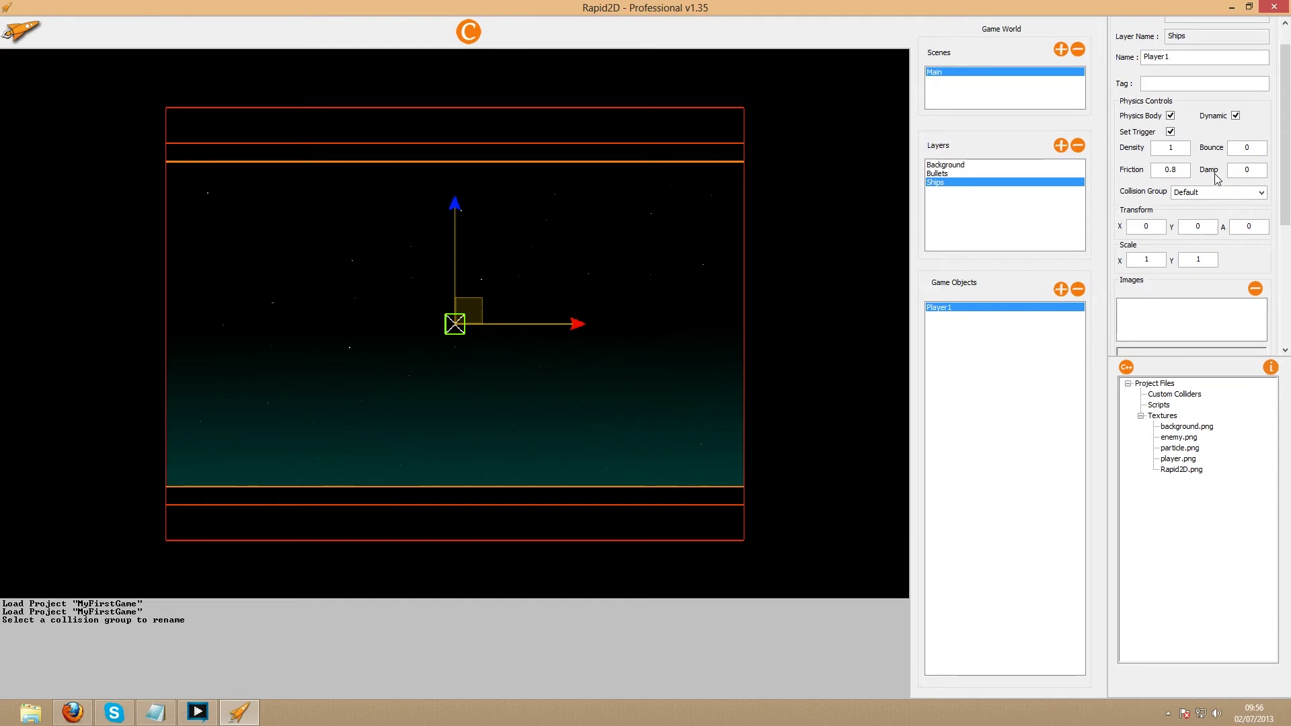
click(1210, 192)
click(1261, 193)
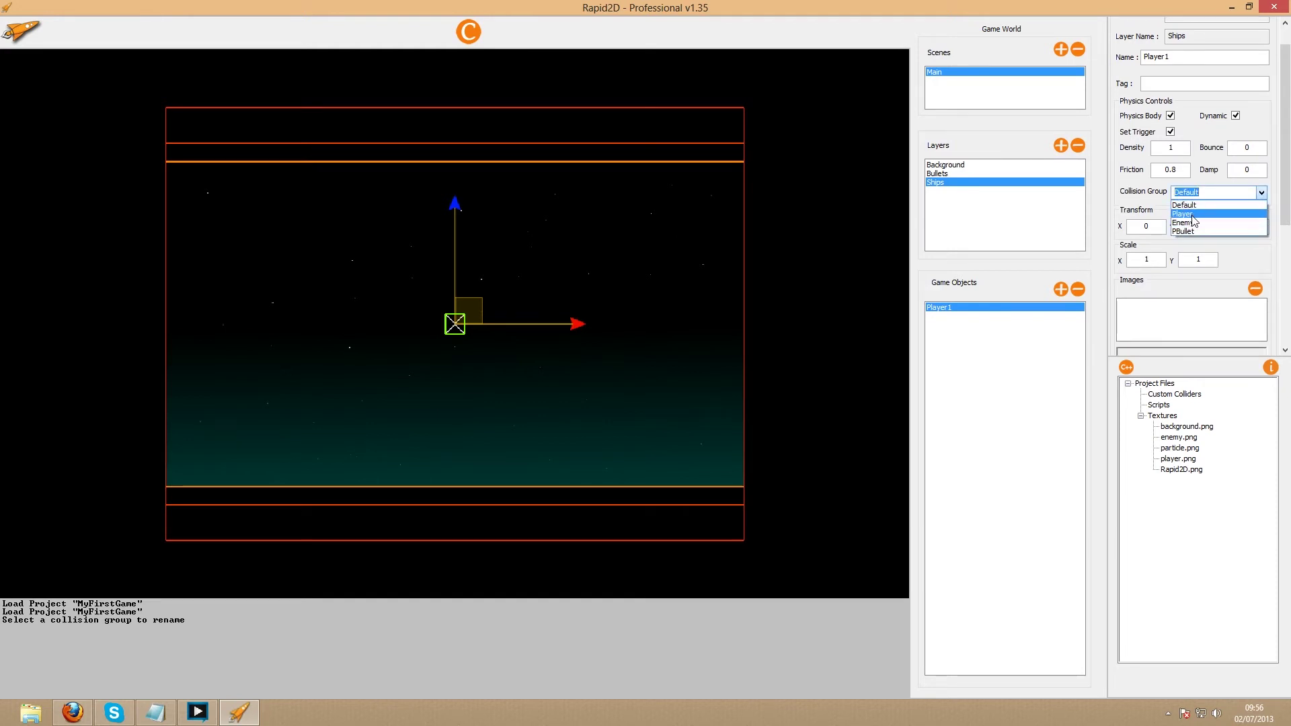
click(1184, 213)
scroll(1204, 202, down, 5)
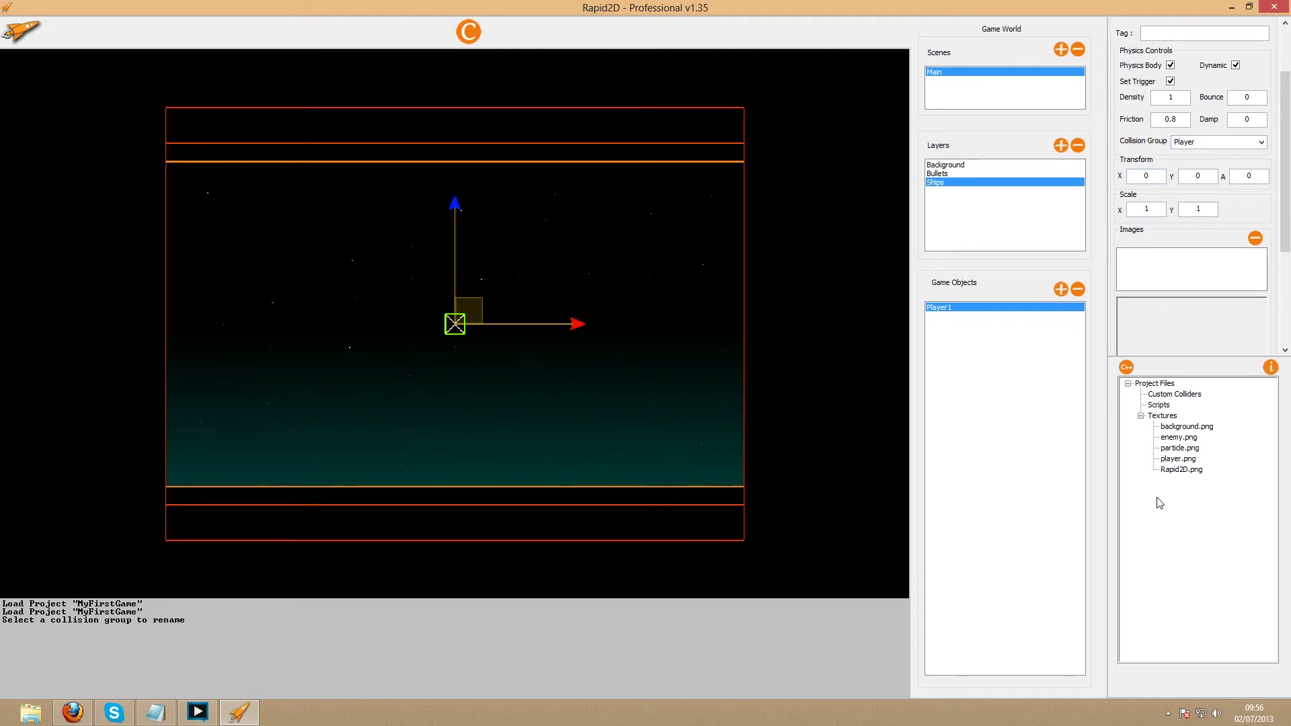
drag(1178, 458, 1188, 349)
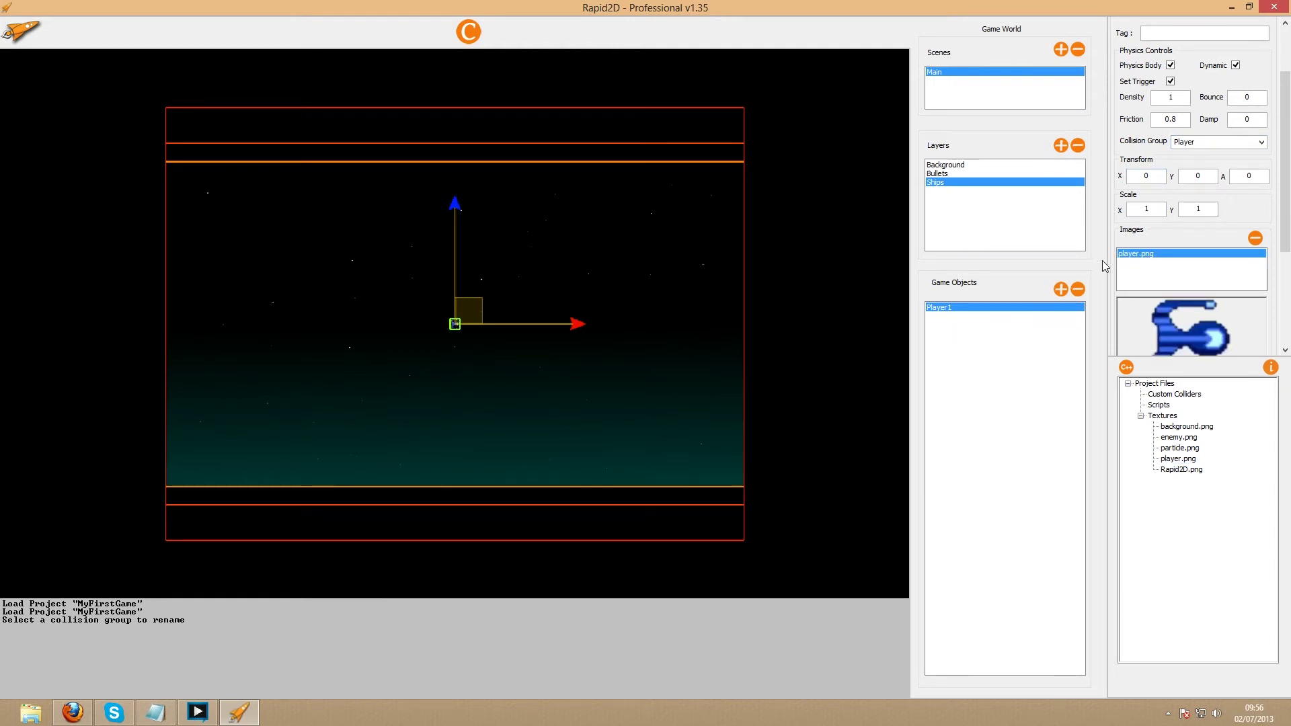
Select Player1 and set its scale to 3 by 3.
click(651, 357)
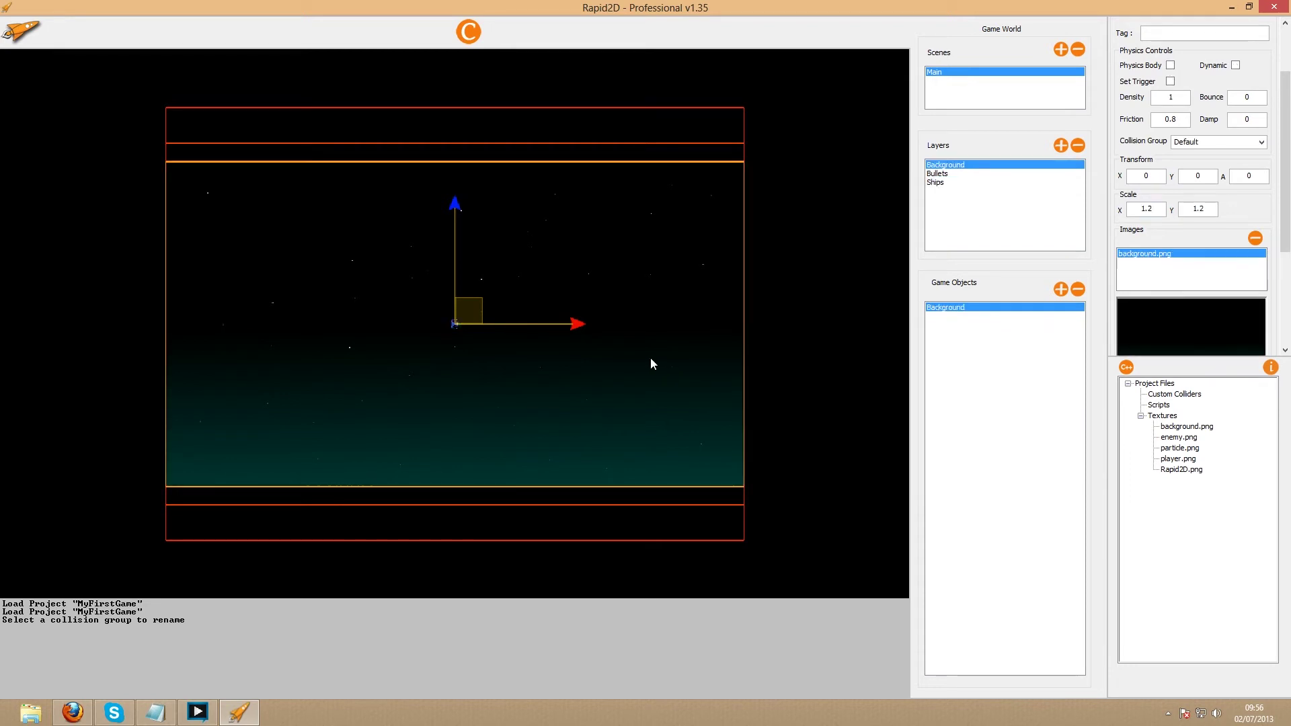
scroll(442, 329, up, 5)
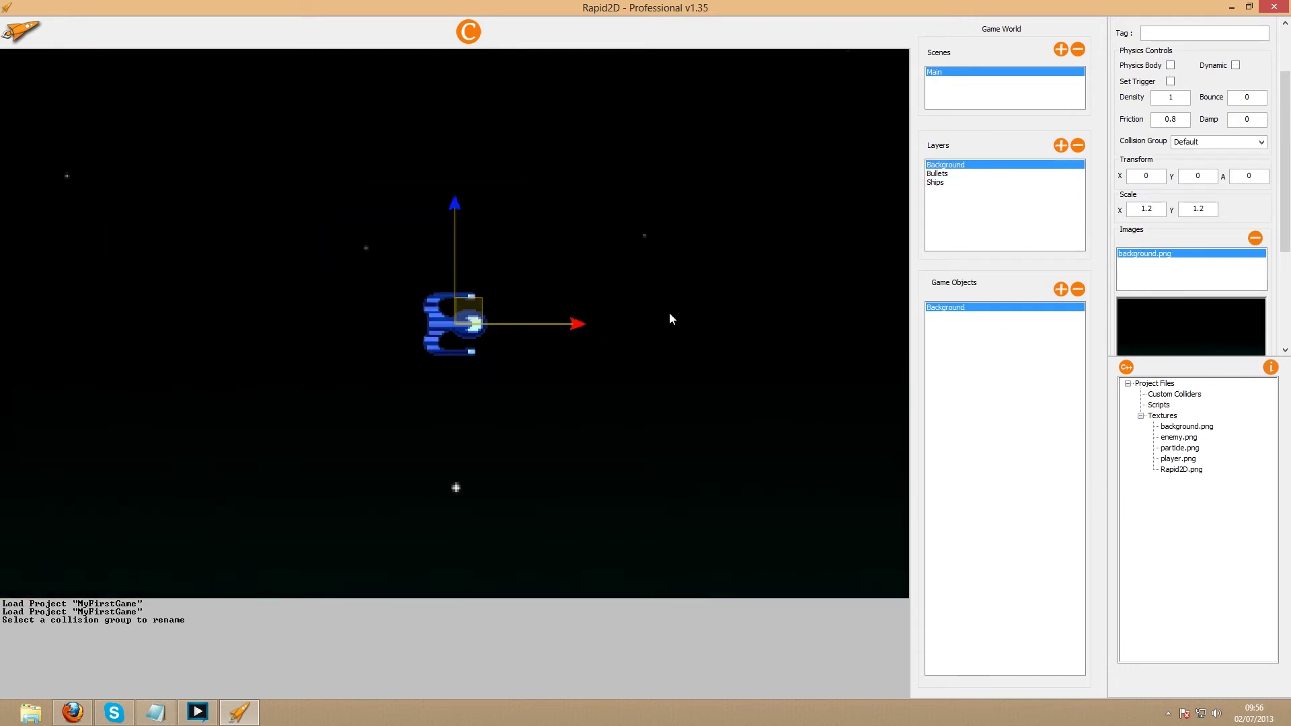
click(448, 345)
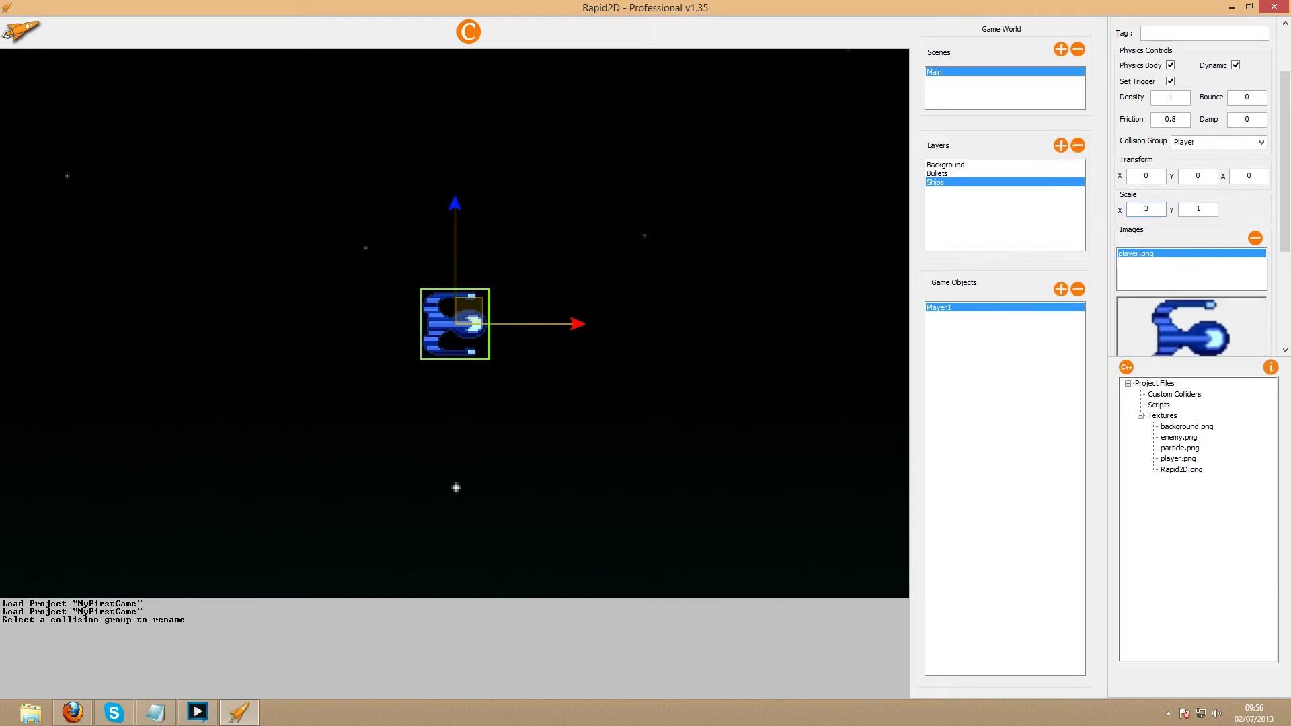
text(3)
click(1201, 209)
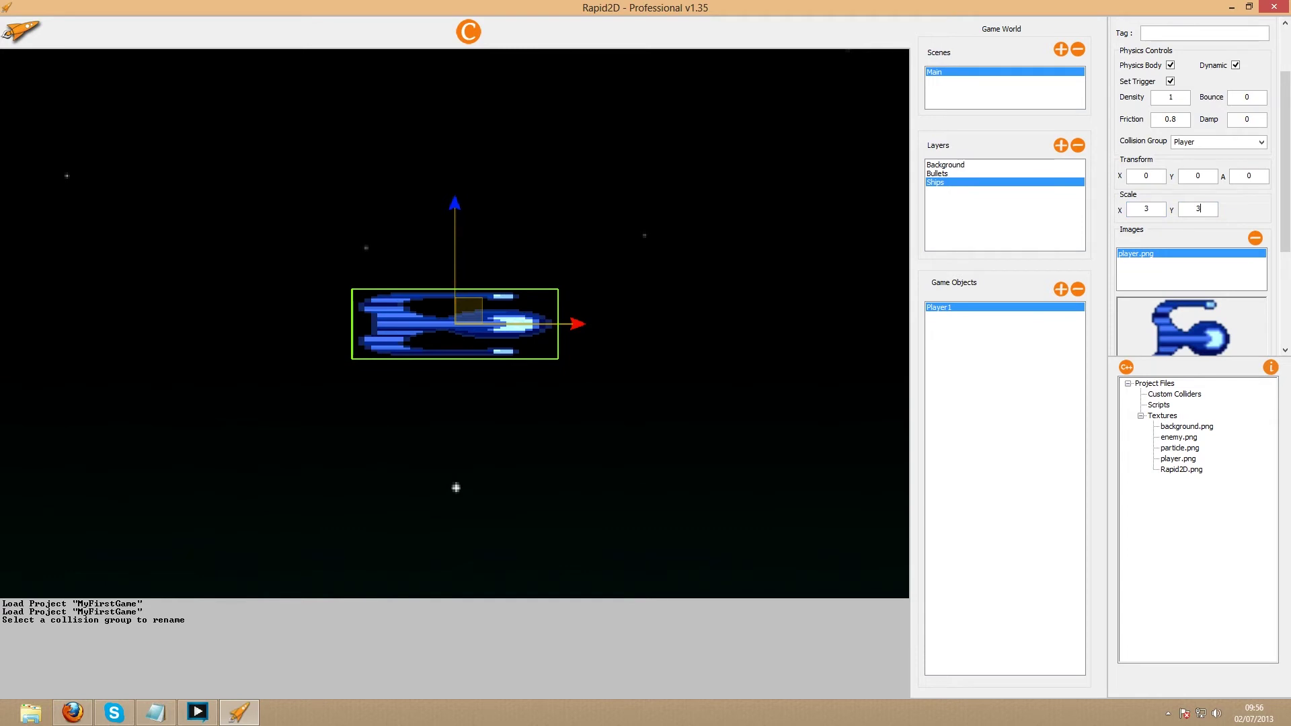
text(3)
key(Return)
Rescale Player1 to 5 by 5 and drag it to the upper left of the starfield.
click(865, 322)
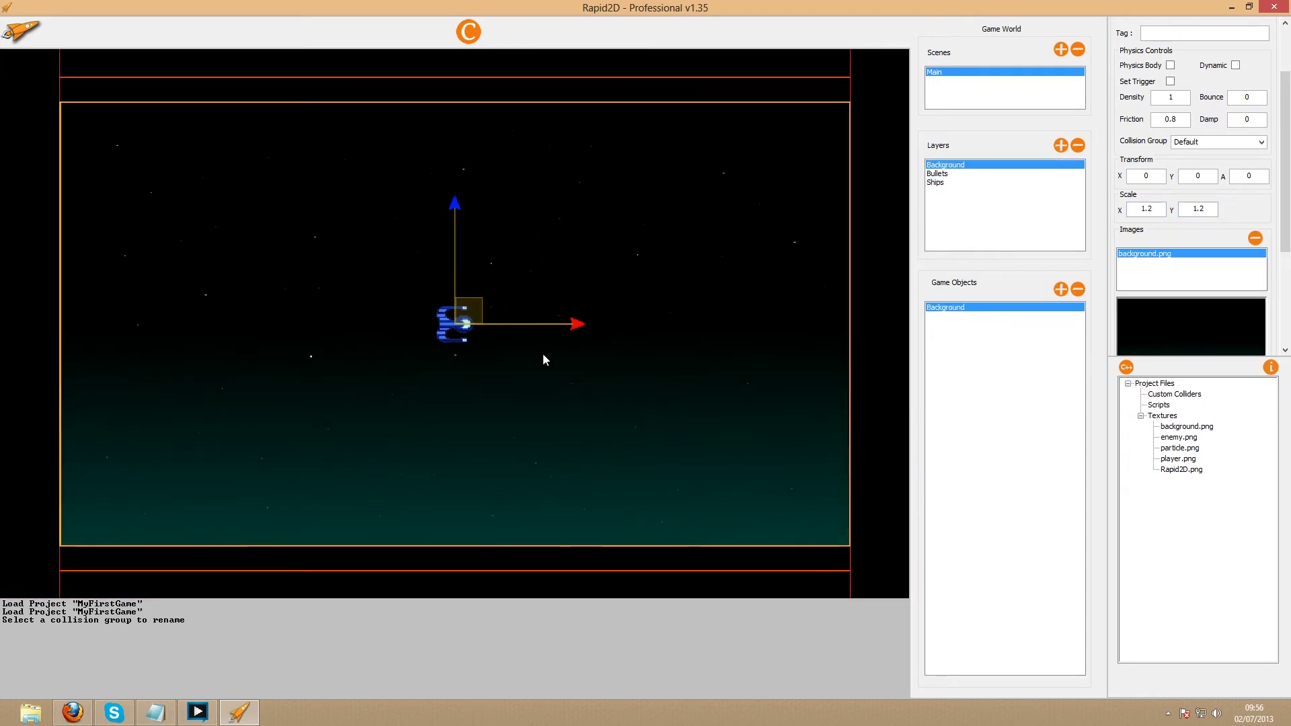
click(471, 324)
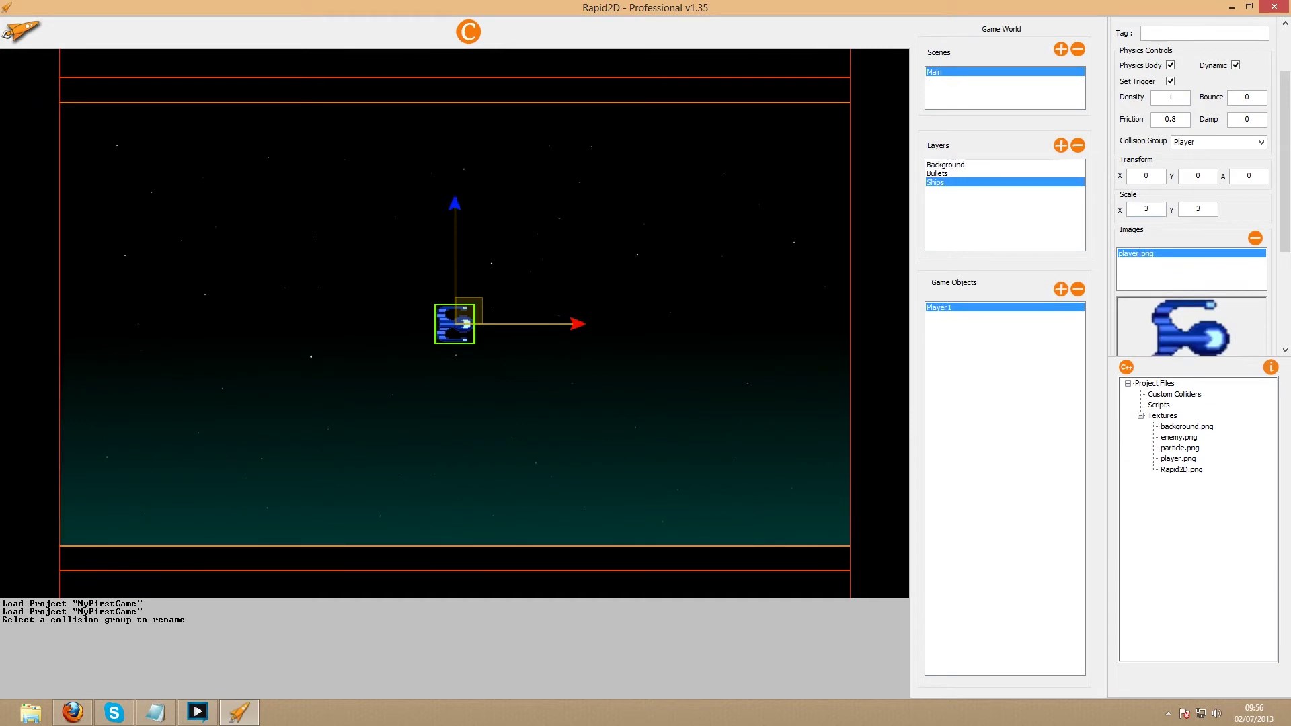
click(1147, 208)
key(BackSpace)
text(5)
click(1200, 209)
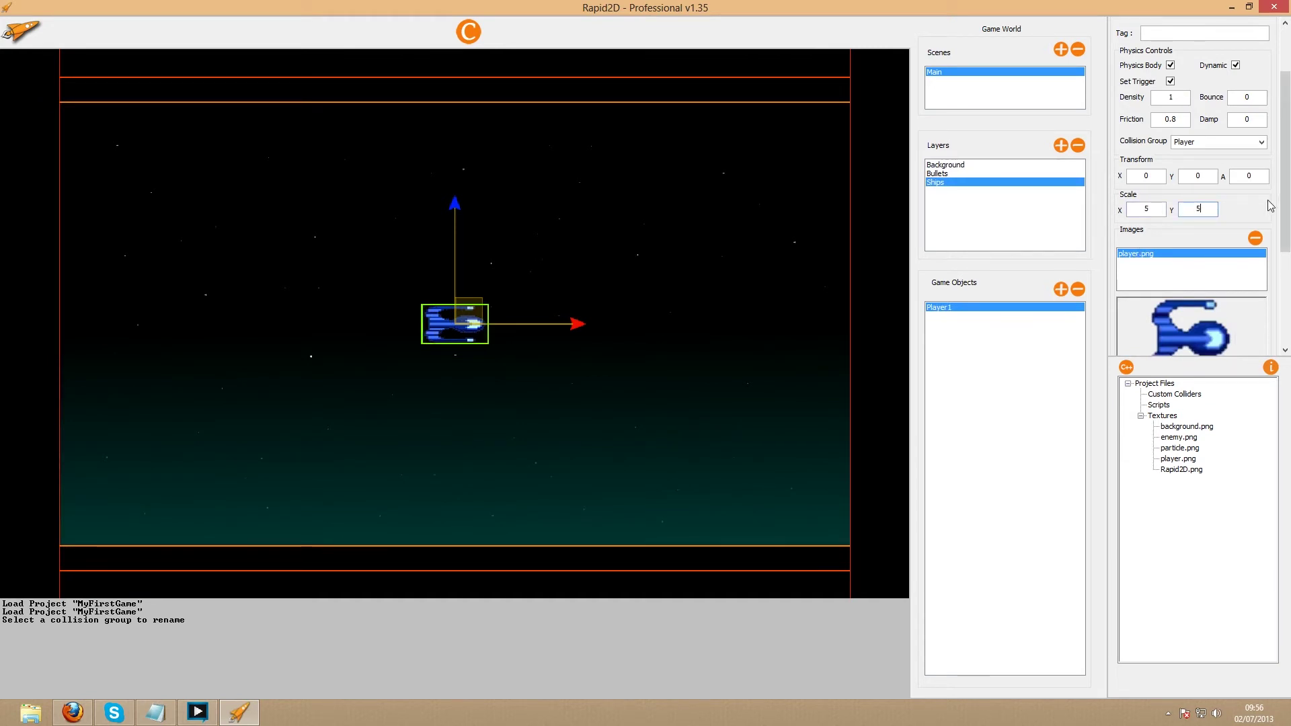
key(BackSpace)
text(5)
drag(471, 350, 169, 203)
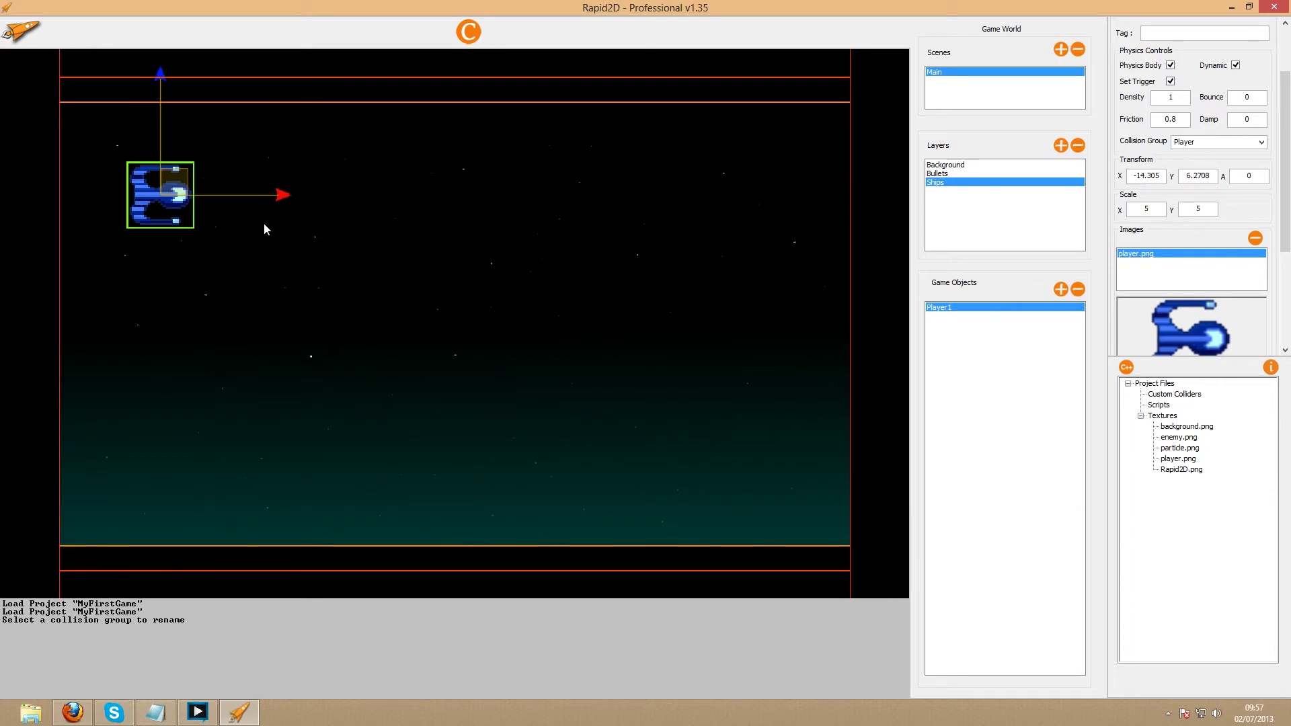
Duplicate Player1, place the copy below it and name it Player2.
key(ctrl+d)
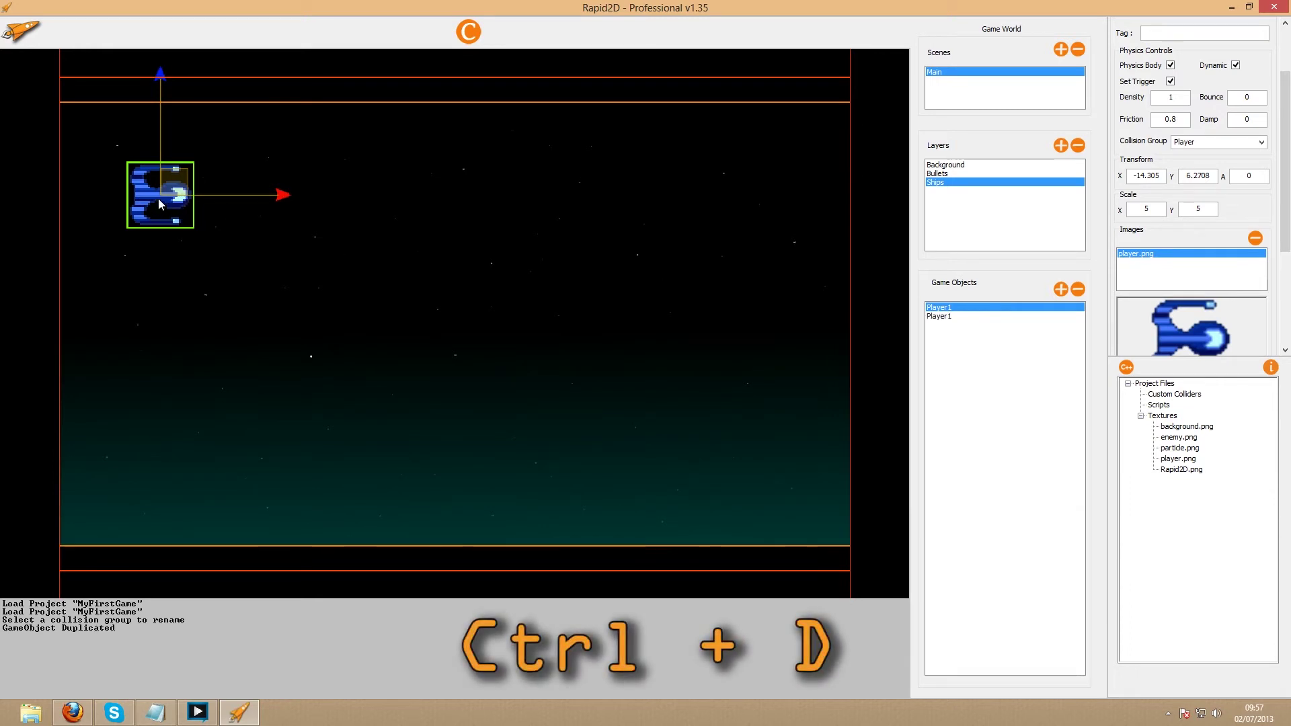
drag(170, 210, 170, 380)
scroll(1270, 222, up, 3)
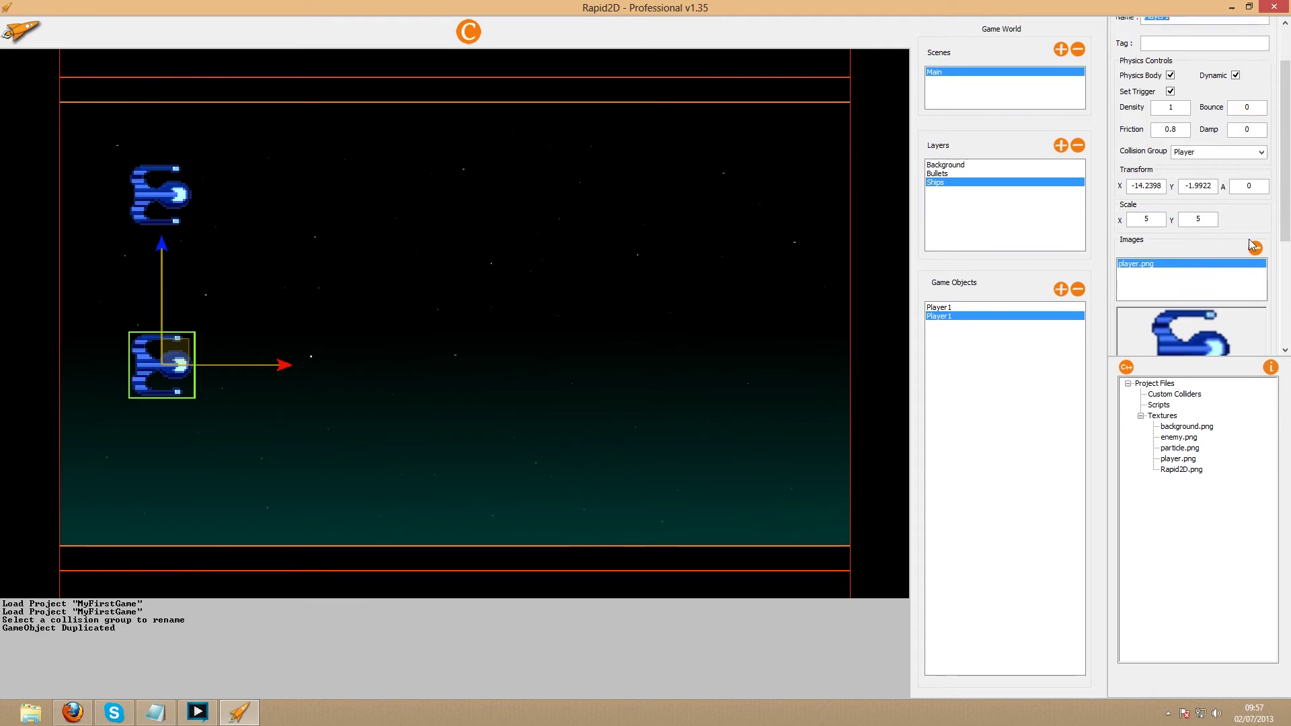
key(End)
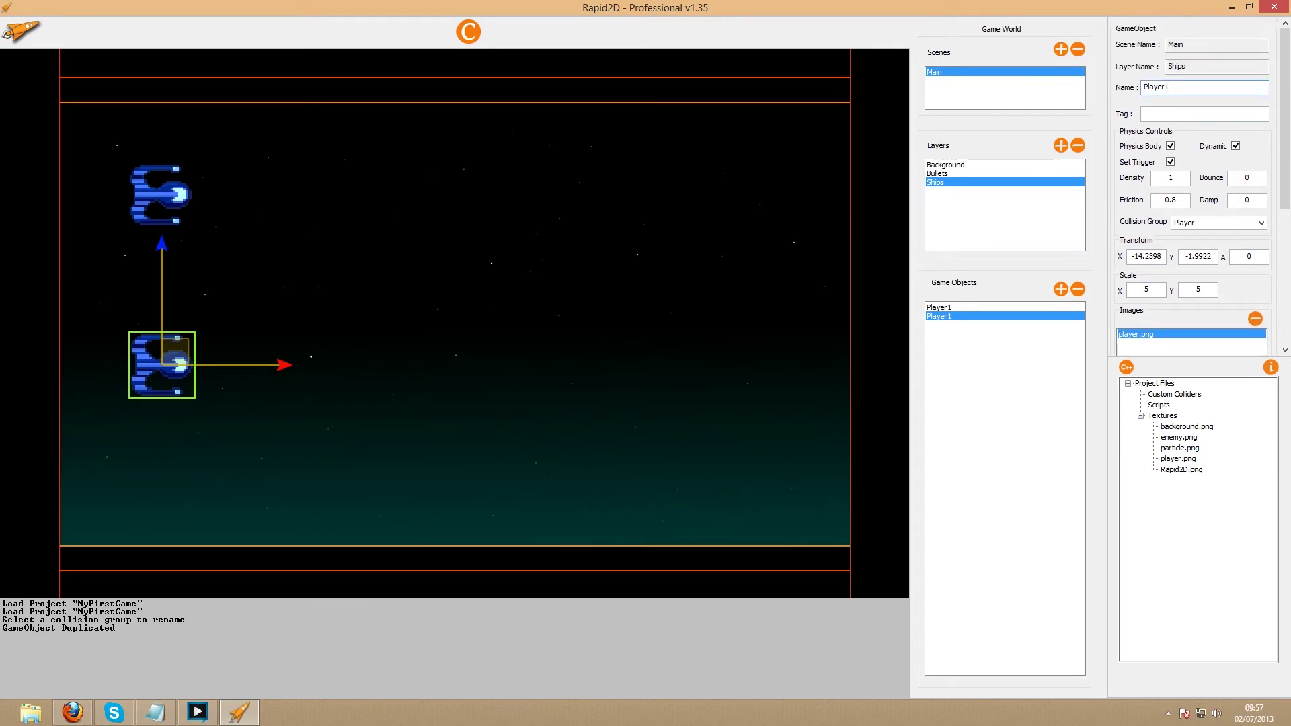
key(Return)
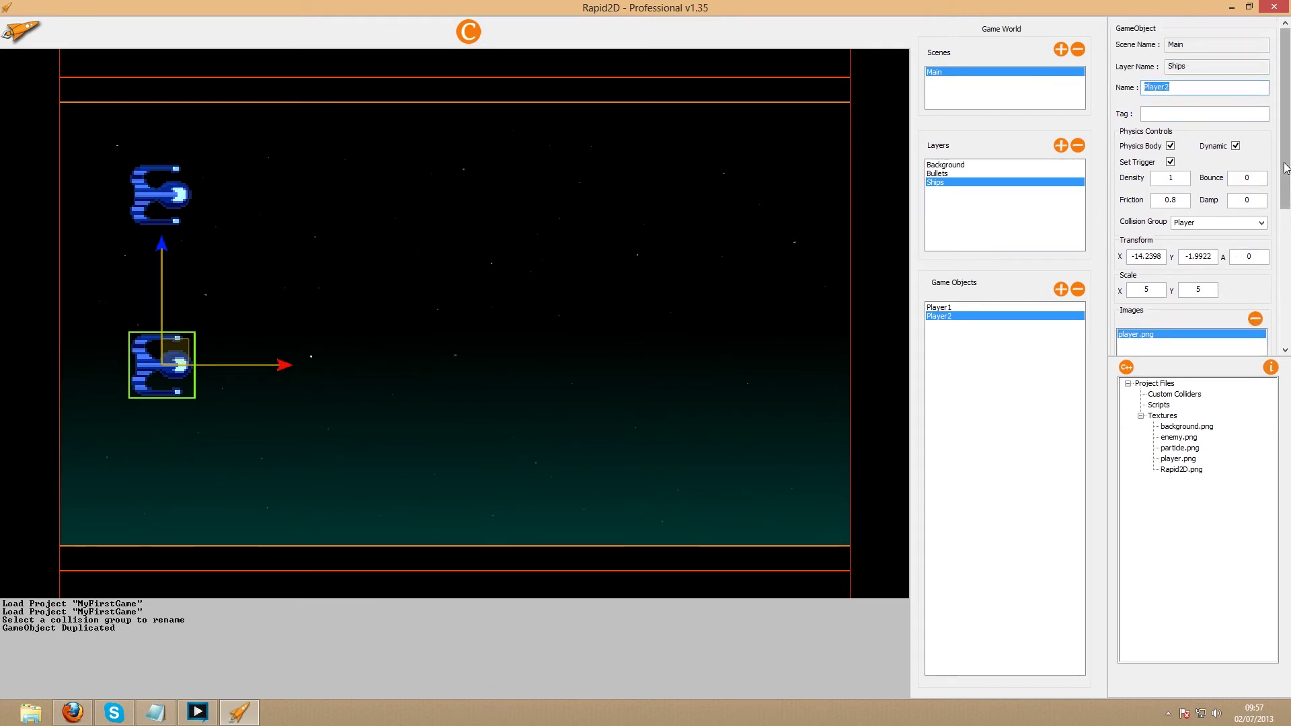
Tag Player2 'player' and select Player1.
scroll(1270, 149, down, 1)
key(Tab)
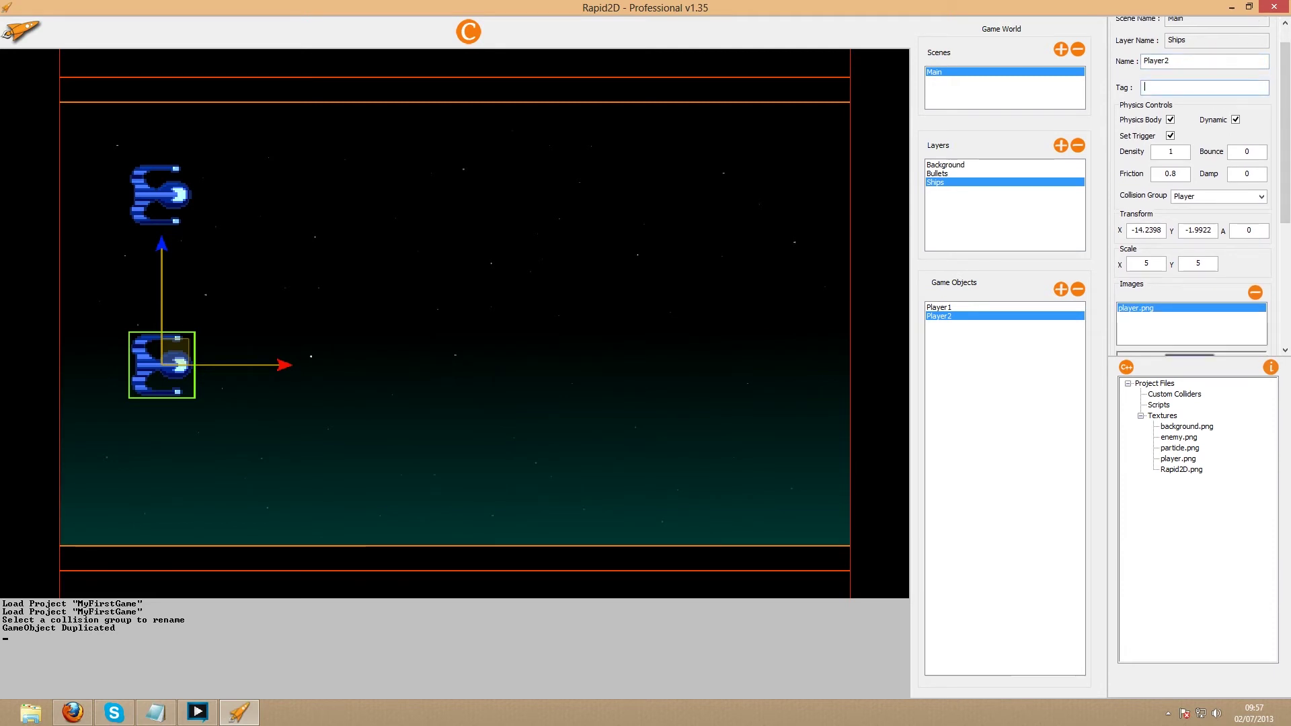
text(player)
click(179, 203)
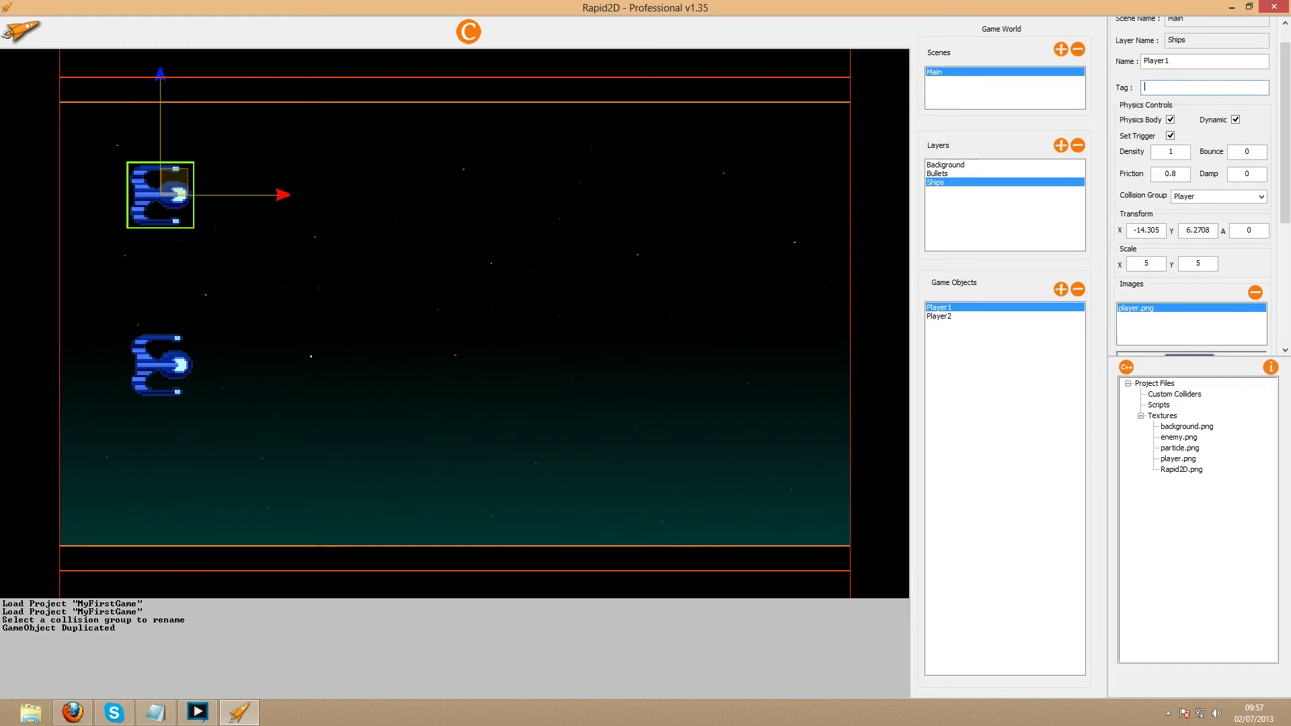
Tag Player1 'player', then add a new game object named Enemy tagged 'enemy'.
text(player)
click(987, 337)
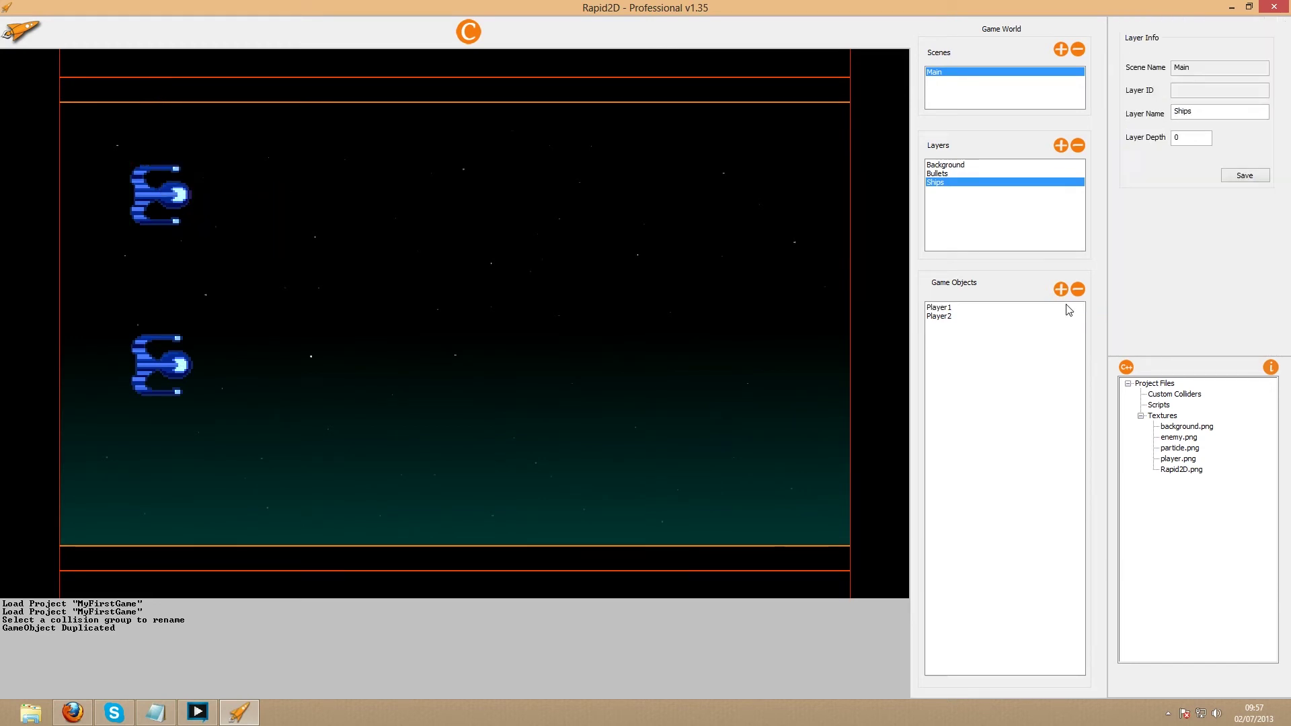
click(1061, 291)
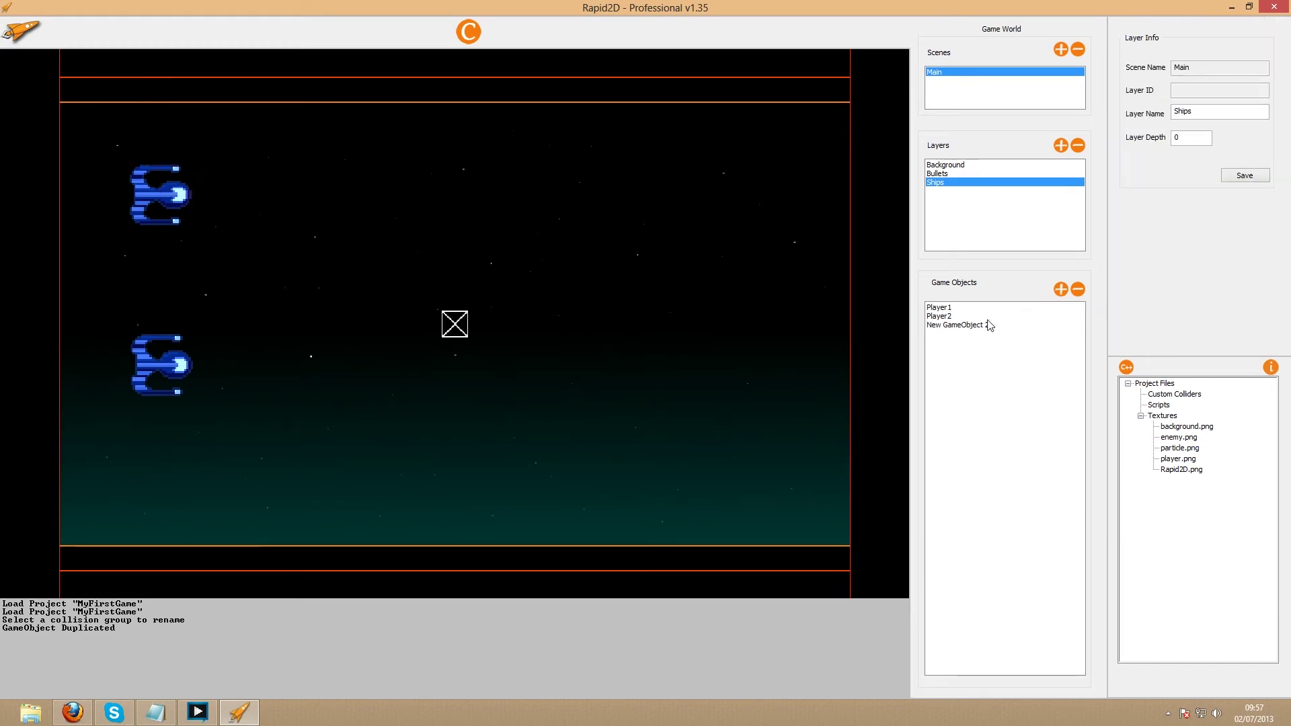
click(989, 325)
triple_click(1204, 87)
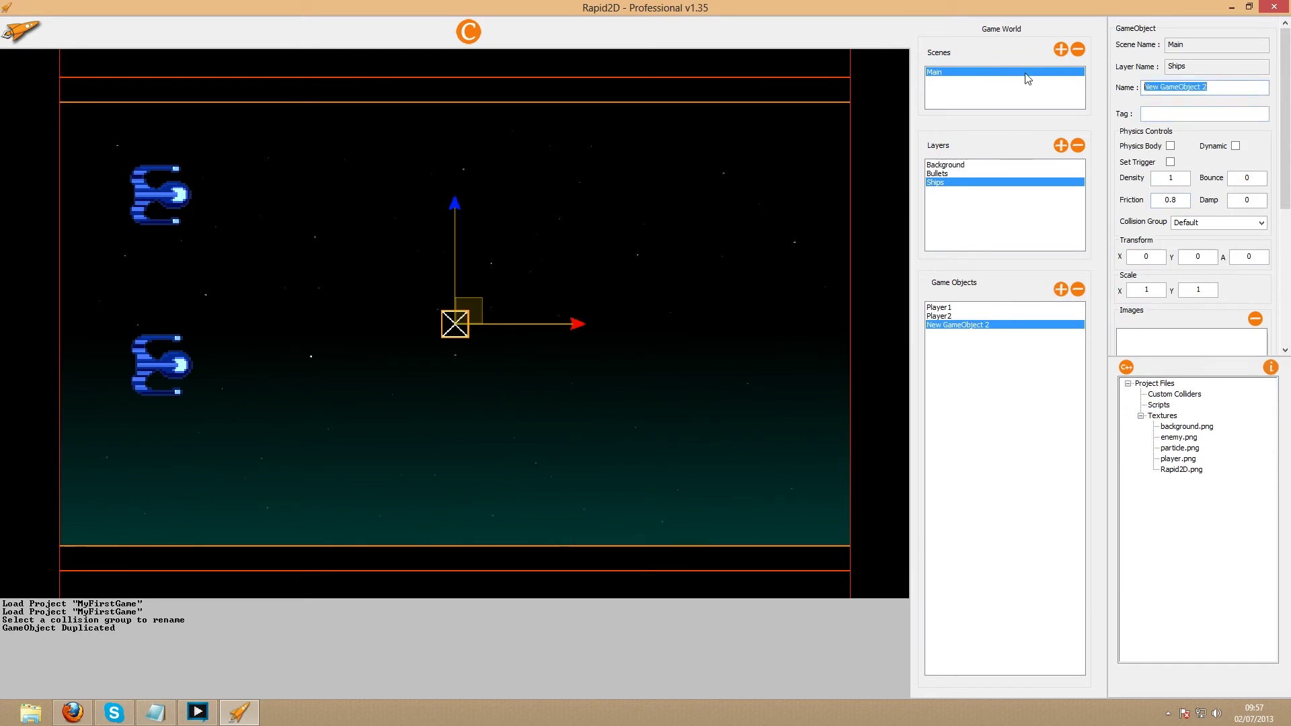
text(Enemy)
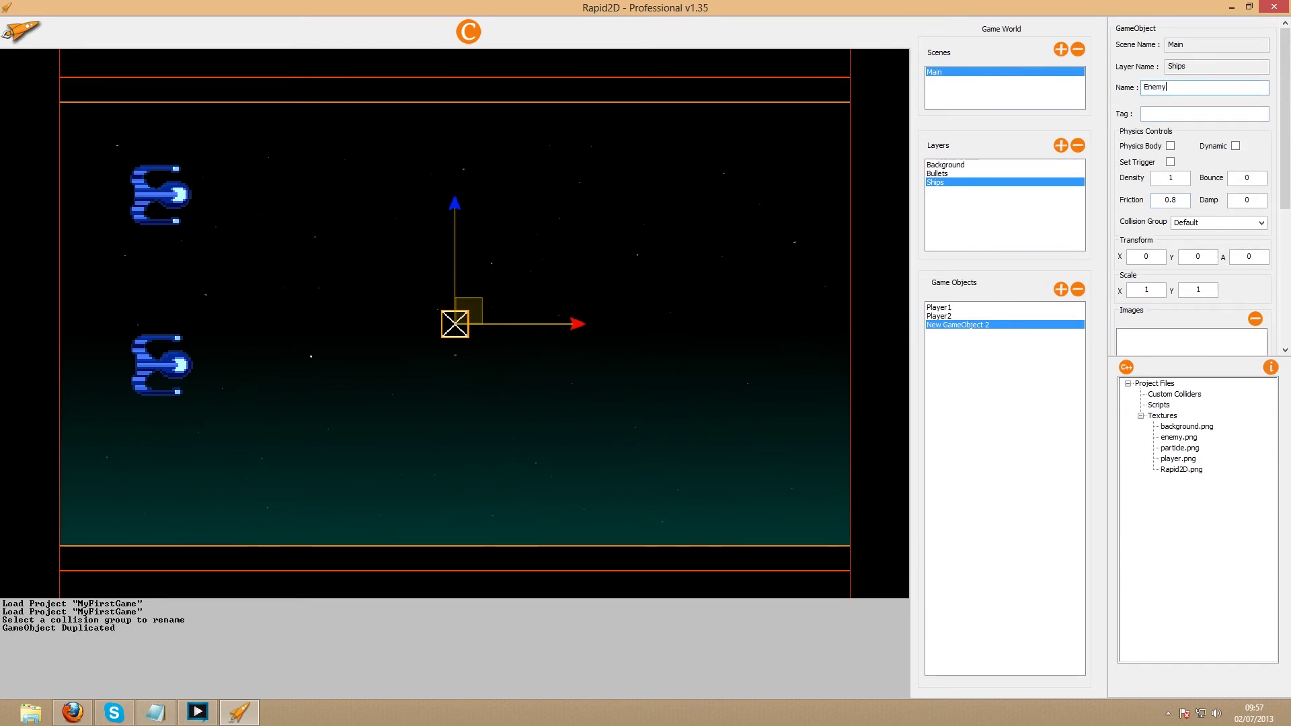
key(Tab)
text(enemy)
Give Enemy a dynamic trigger physics body in the Enemy collision group with enemy.png.
click(1171, 146)
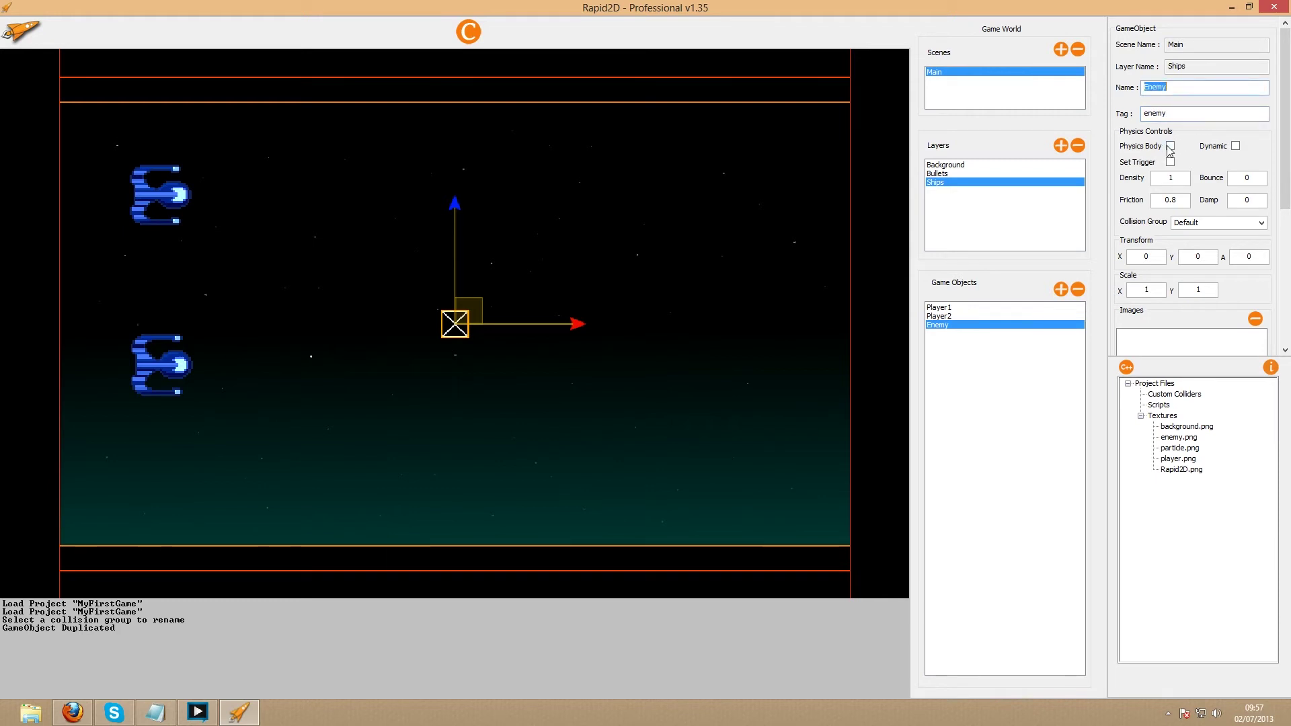
click(1236, 146)
click(1171, 162)
scroll(1286, 173, down, 3)
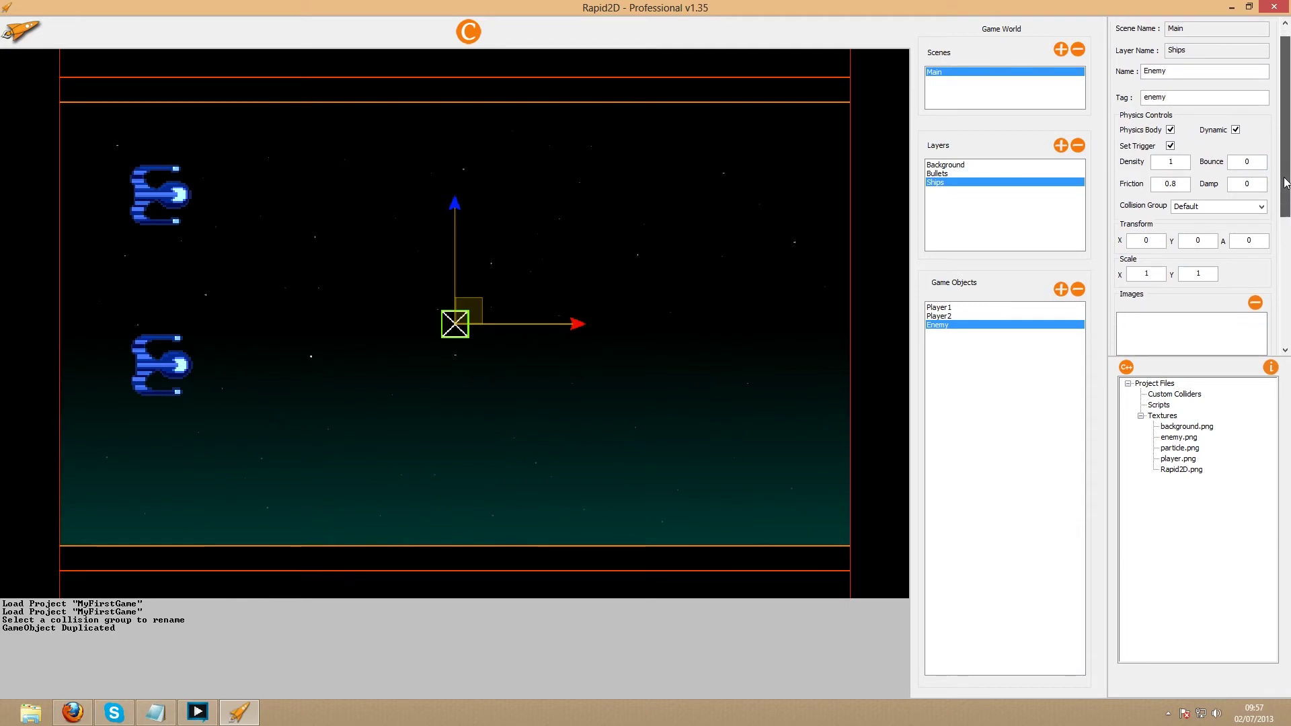
click(1262, 164)
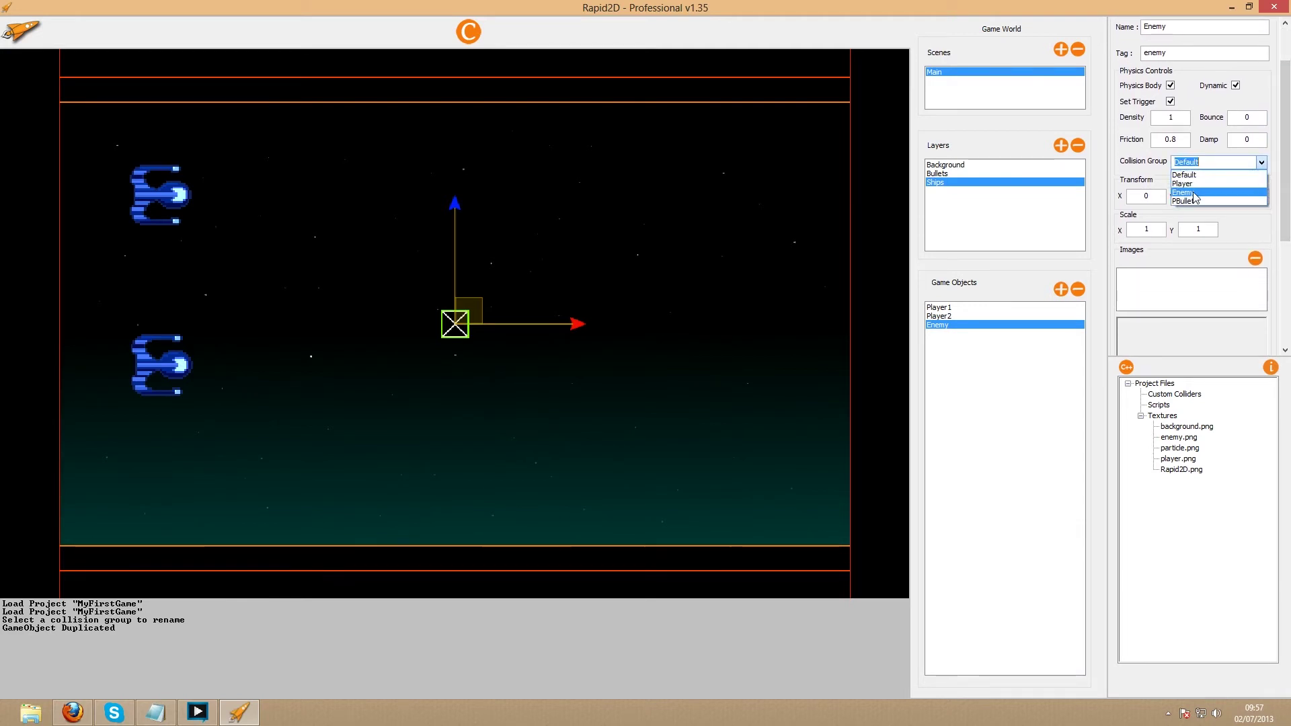
click(1189, 176)
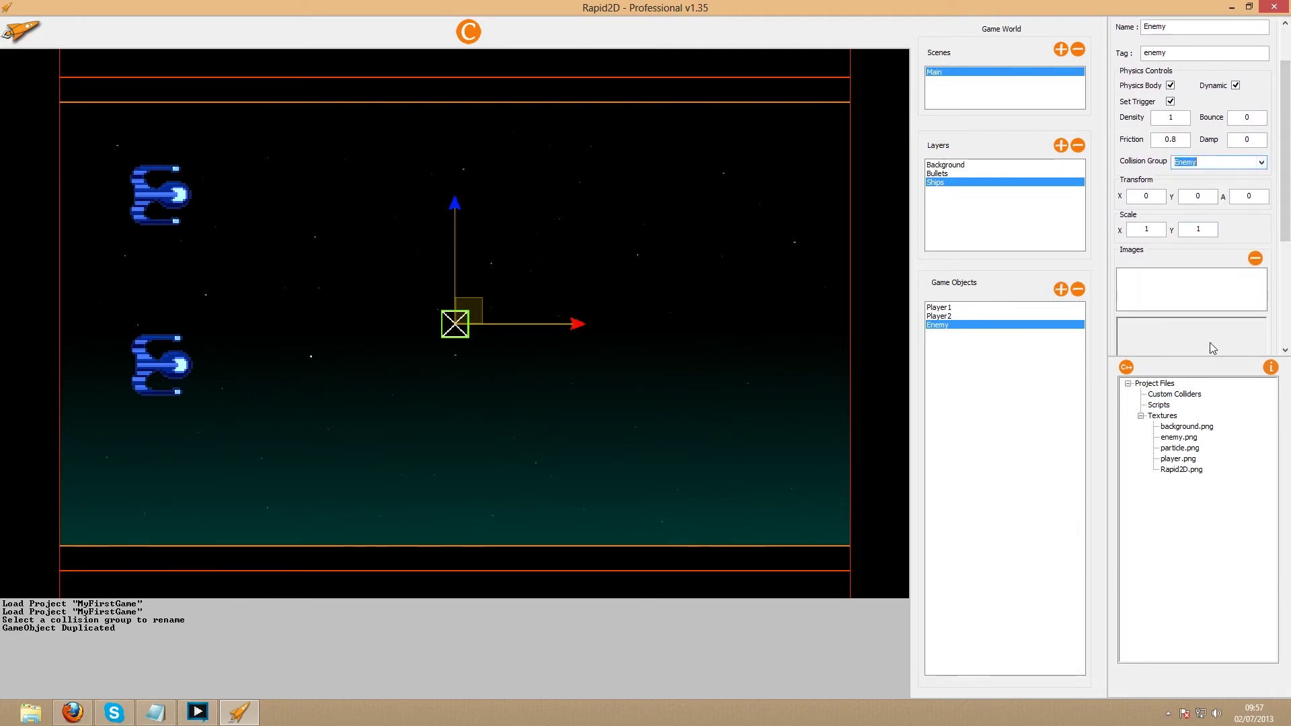
double_click(1182, 437)
Scale Enemy to 3 by 3 and move it to the scene's right side.
click(1146, 229)
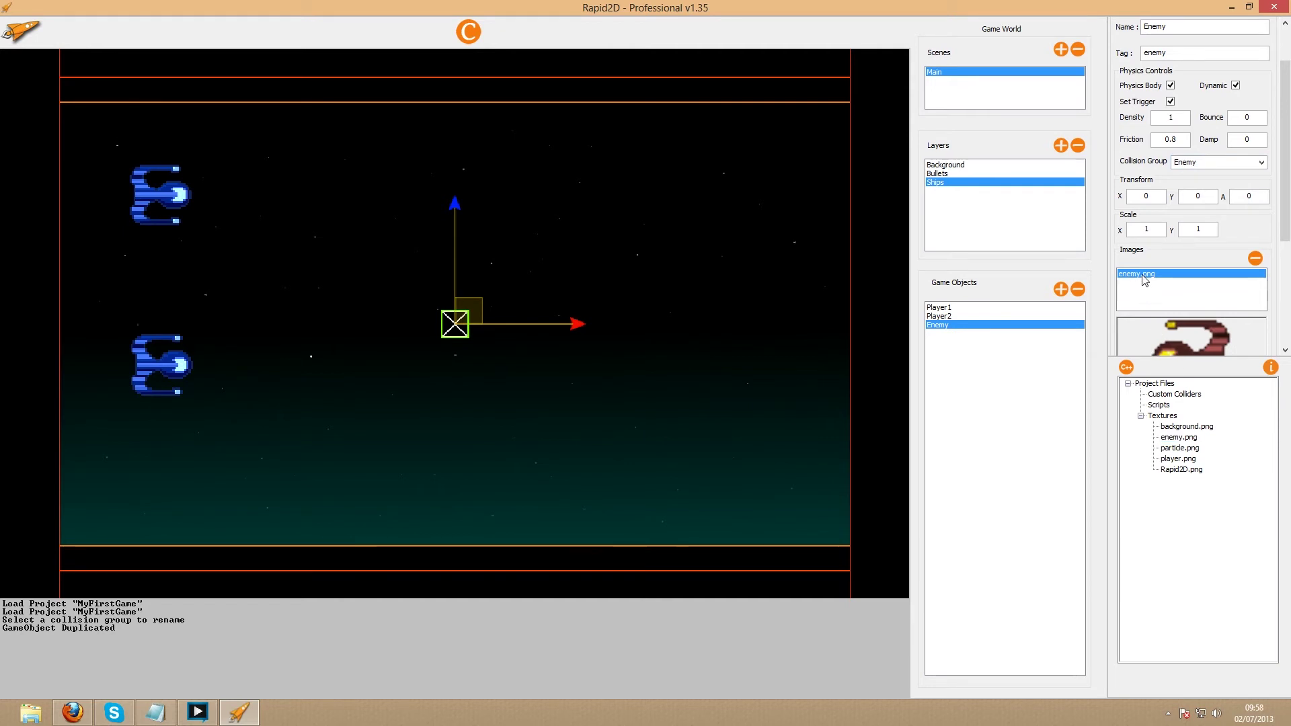
key(BackSpace)
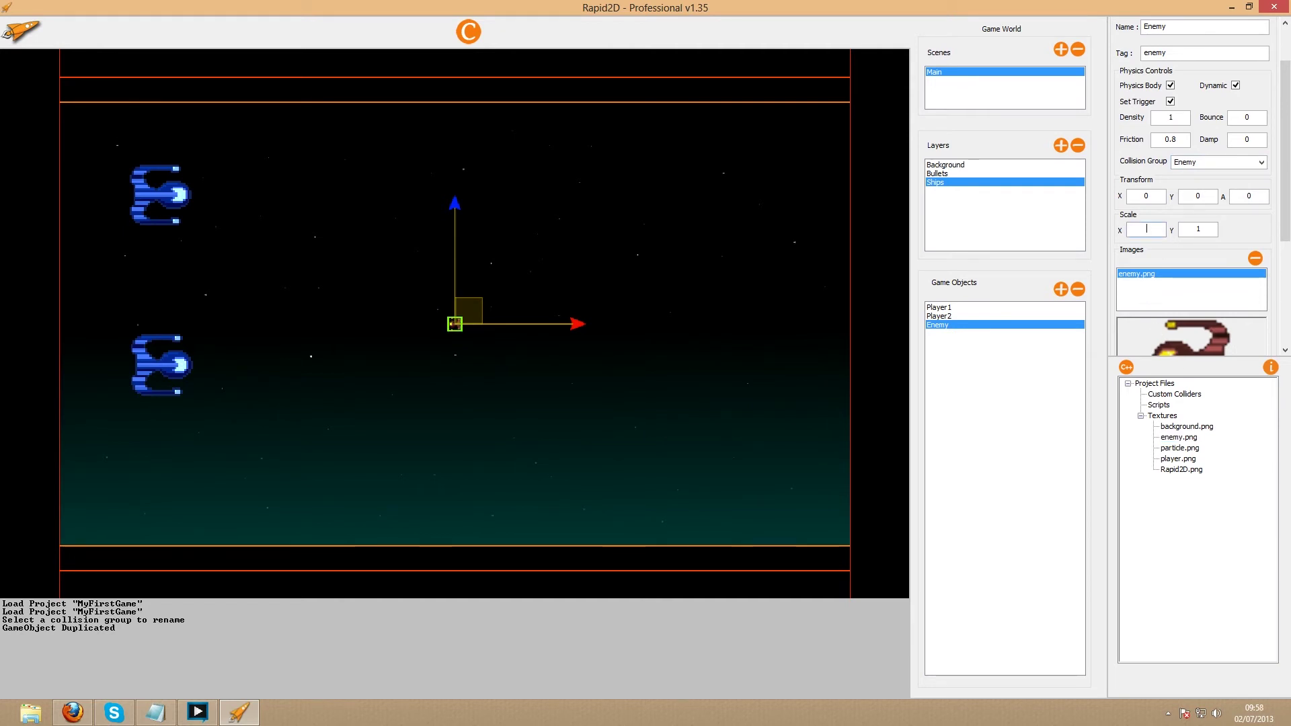
text(3)
click(1199, 229)
text(3)
key(Tab)
drag(445, 330, 751, 316)
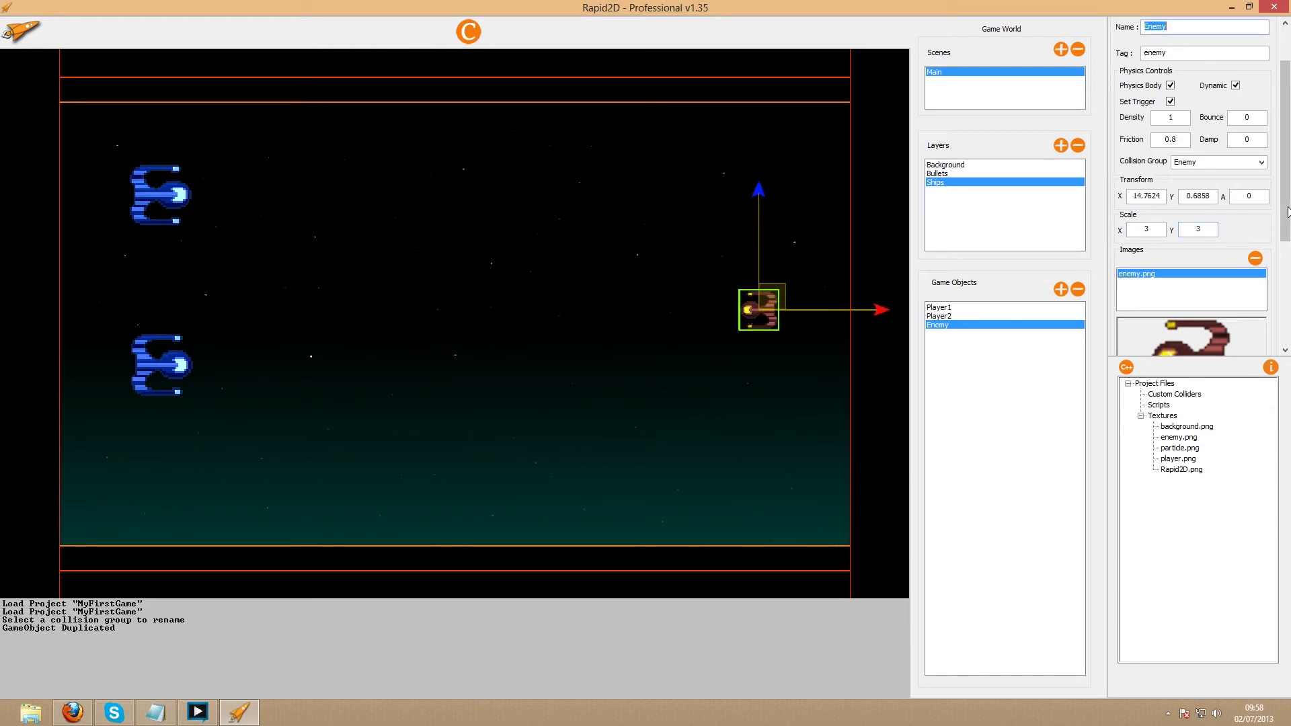
Switch Enemy's collider from box to a circle of radius 1.
scroll(1210, 247, down, 5)
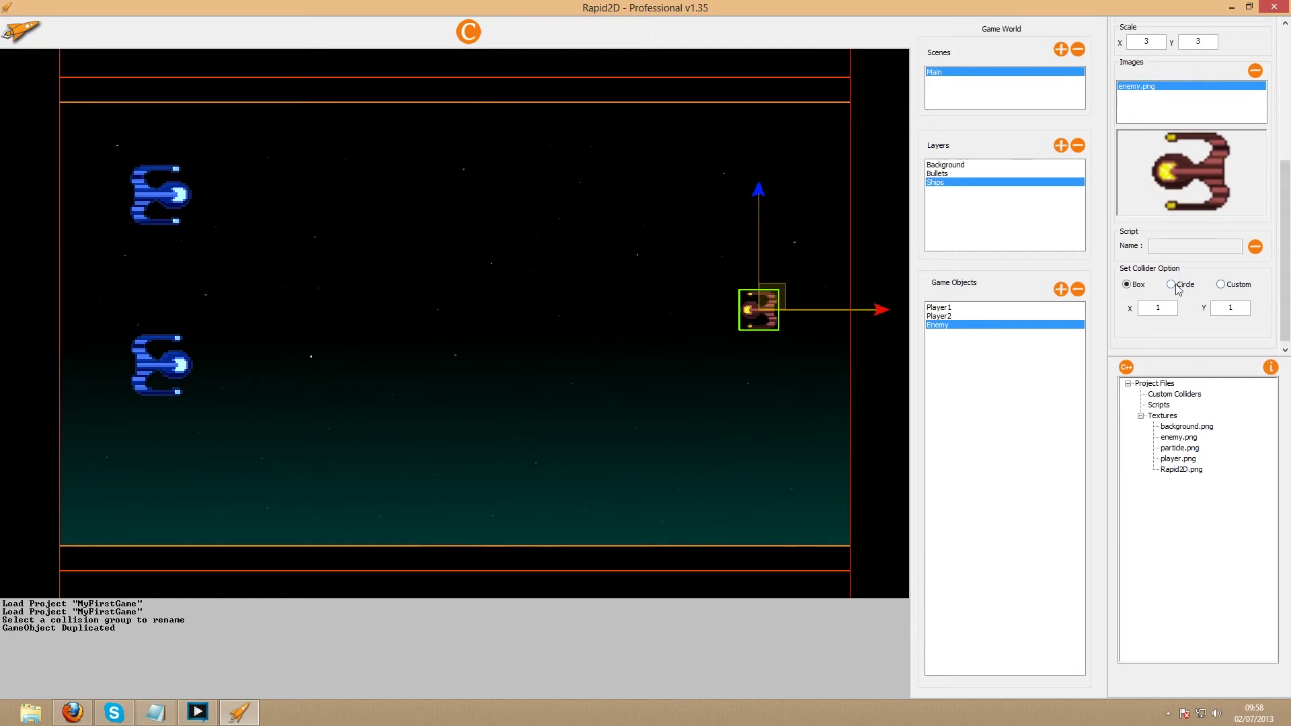
click(1172, 284)
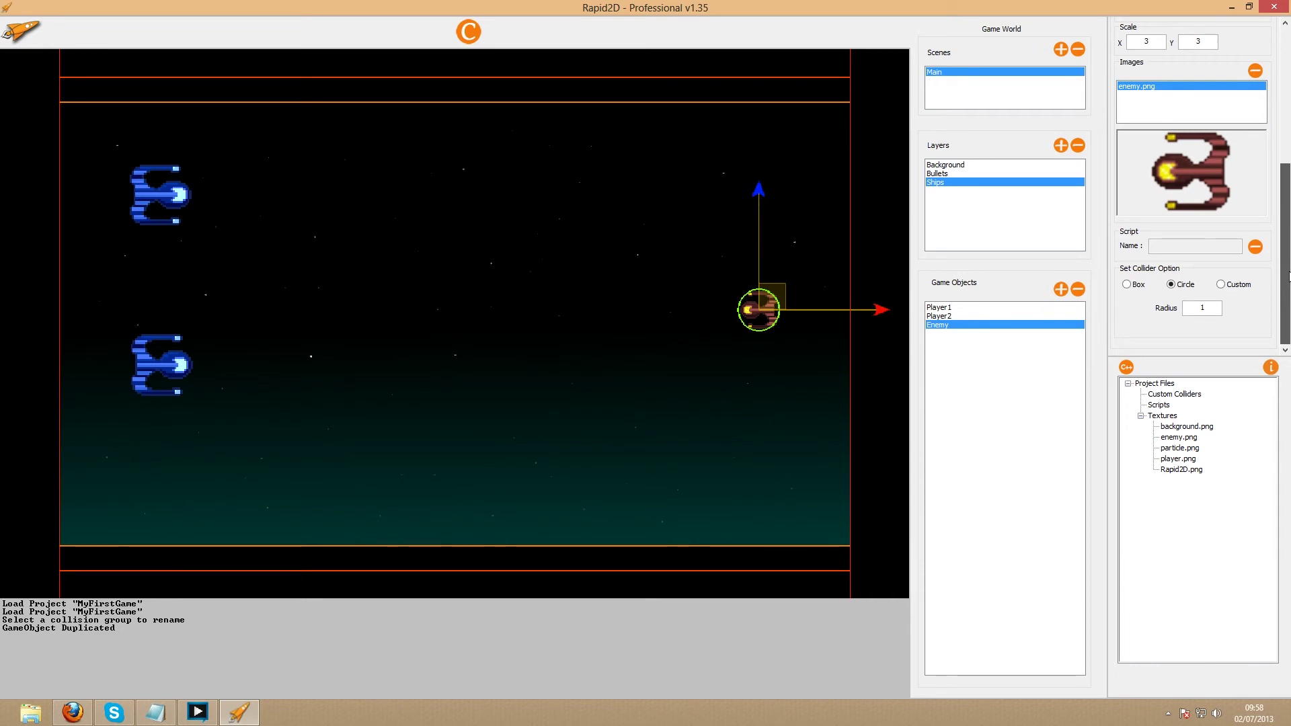
drag(1289, 276, 1289, 138)
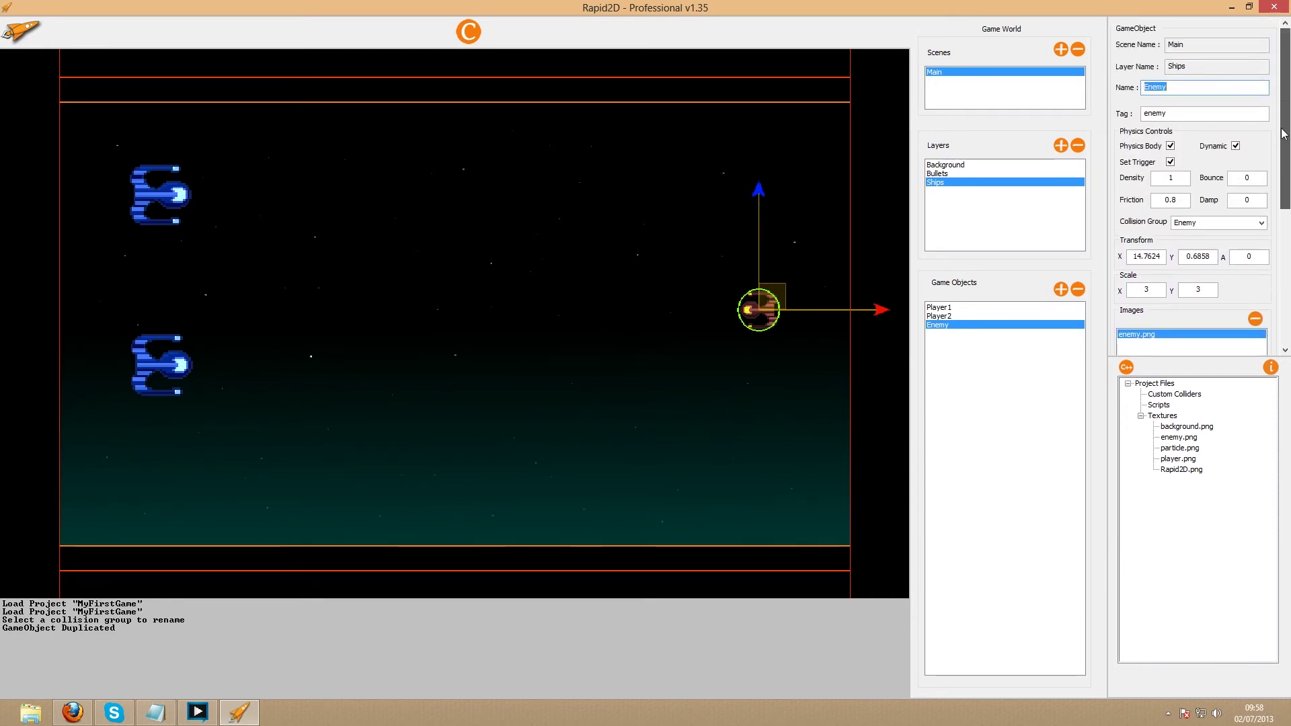
drag(1285, 134, 1285, 268)
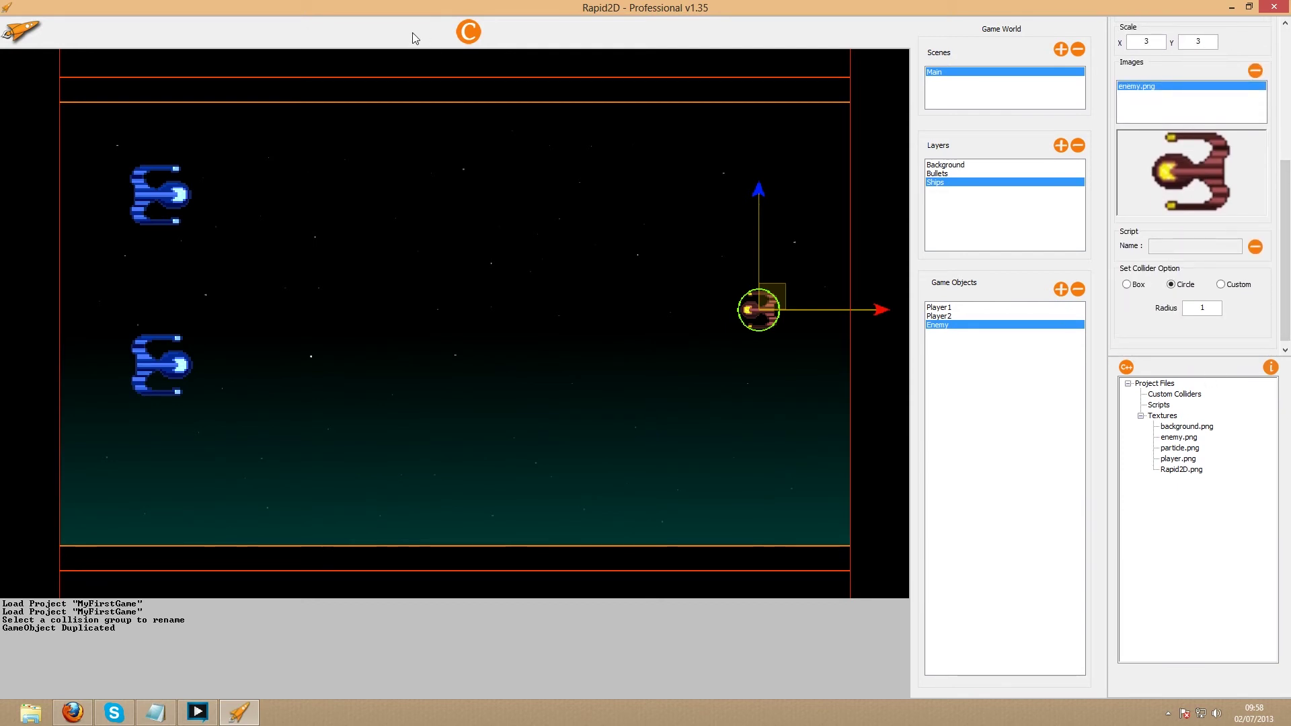
Create the Player, Enemy and Bullet C++ script classes.
click(883, 377)
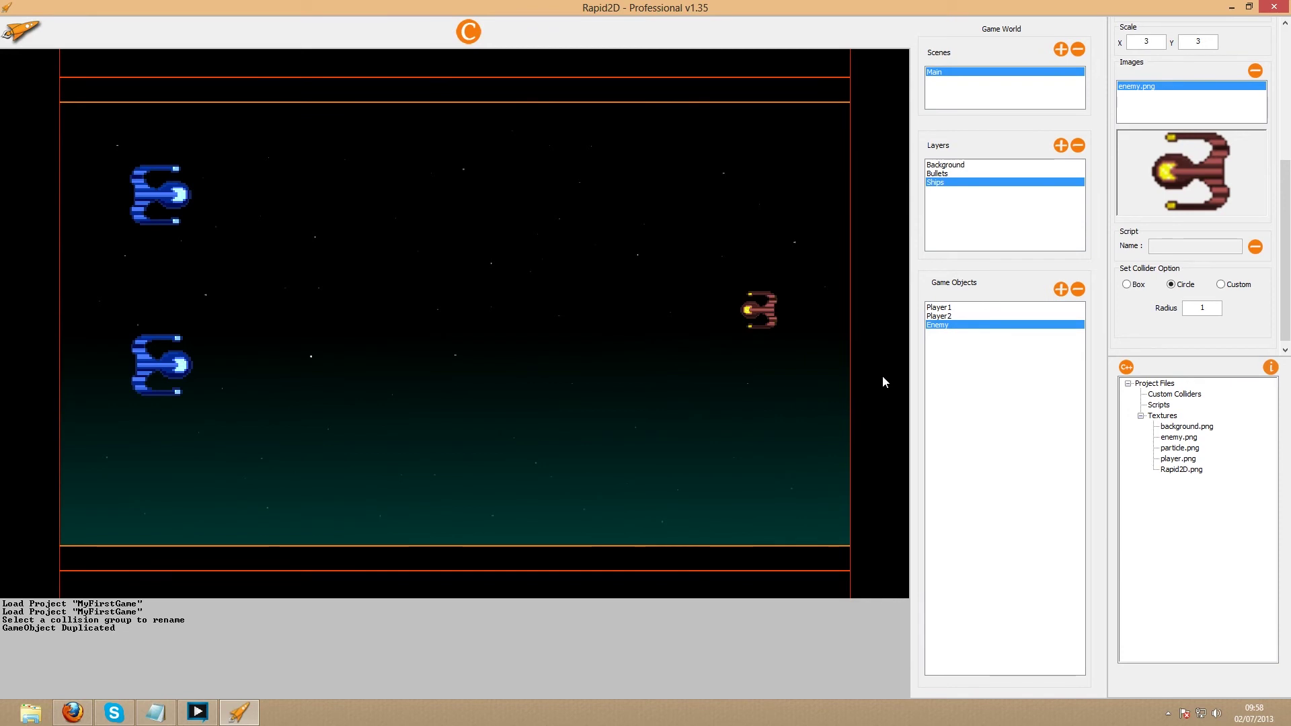
click(1127, 368)
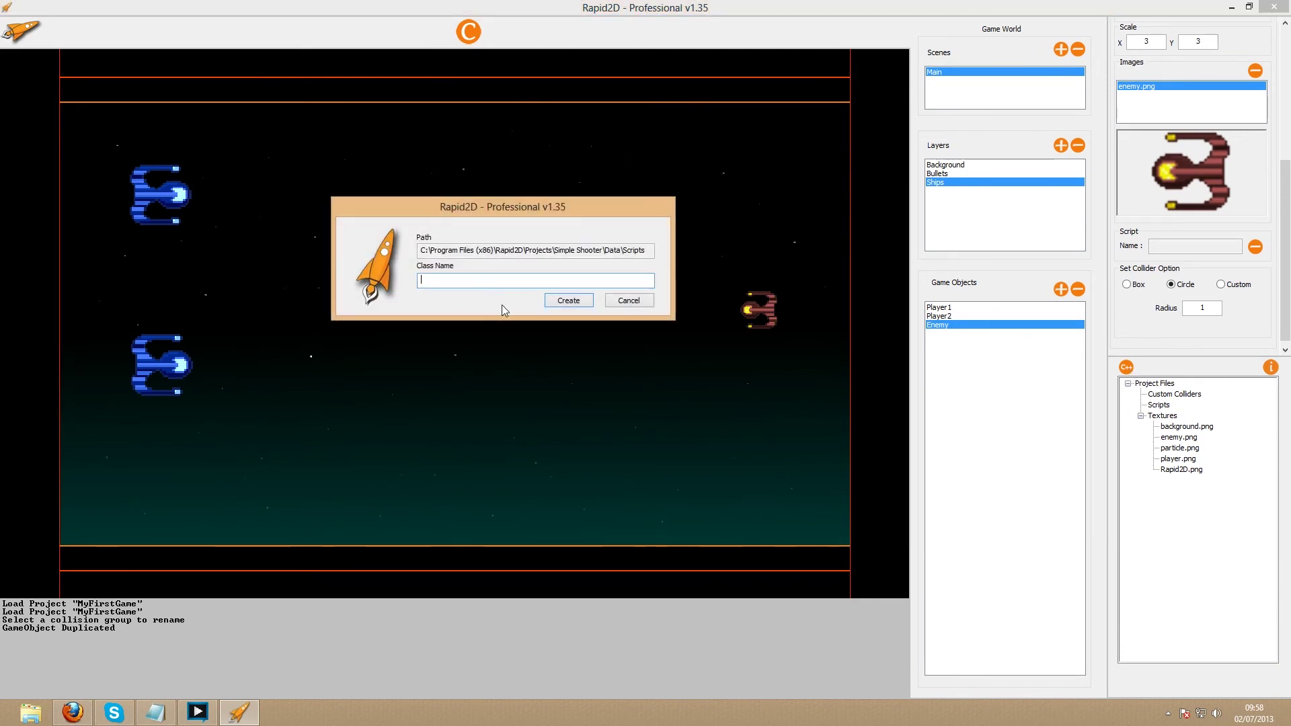
click(504, 281)
click(564, 302)
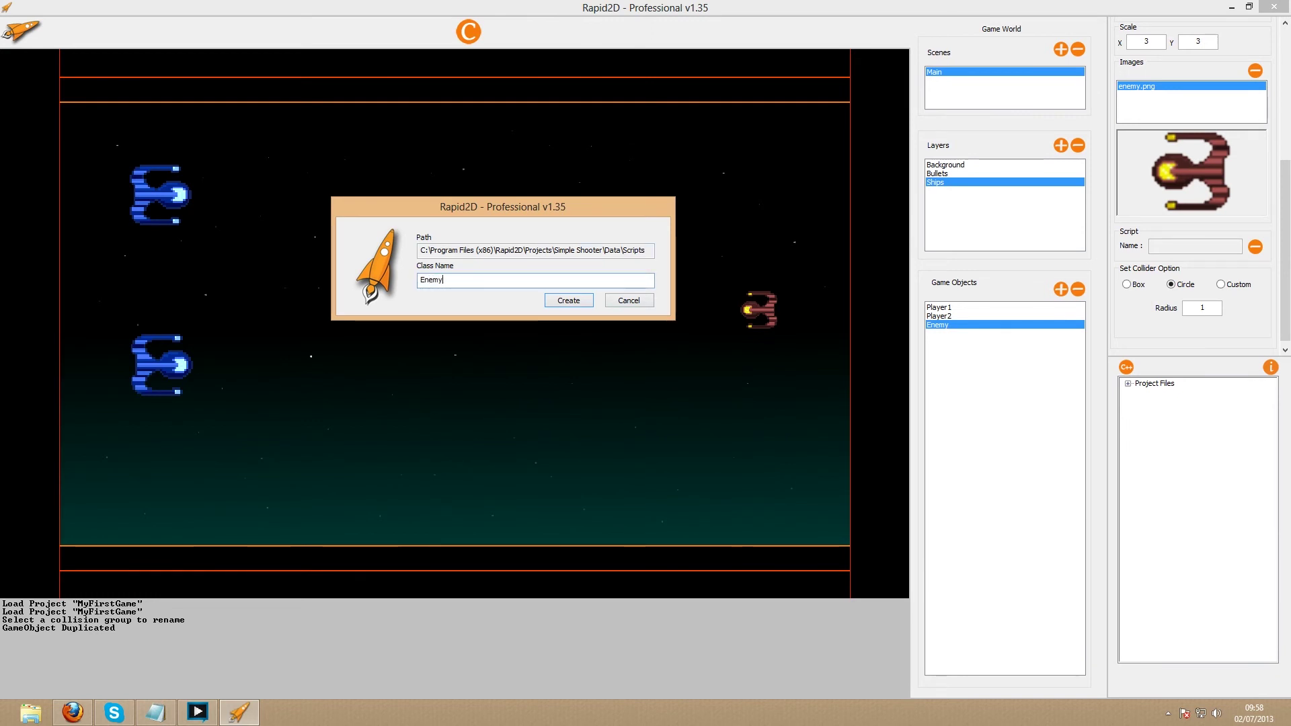
click(568, 301)
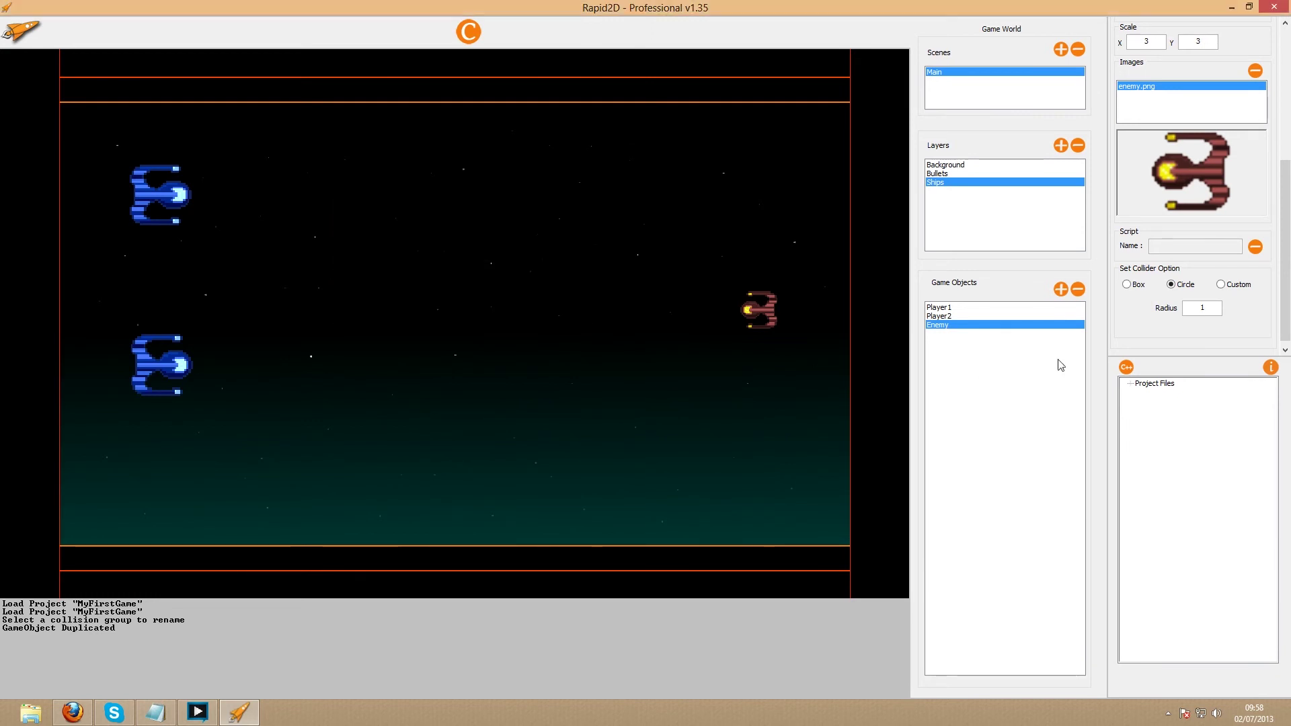
click(1125, 368)
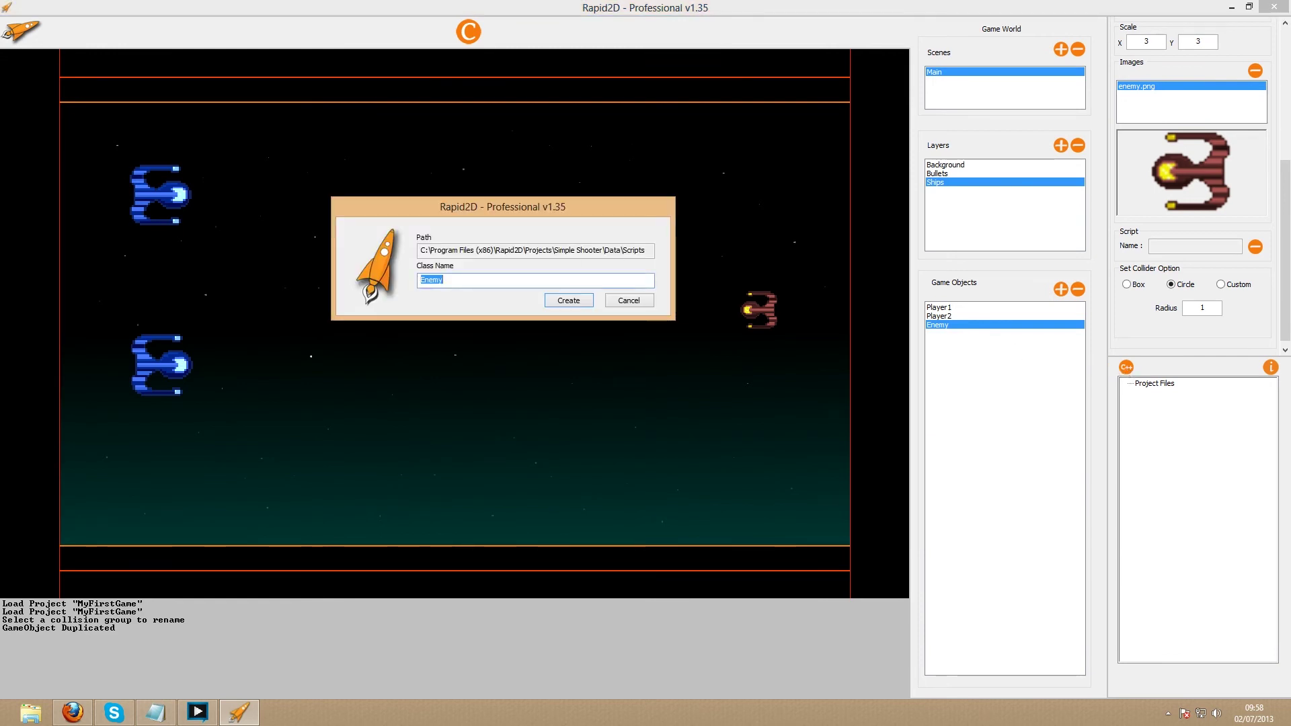
text(Bullet)
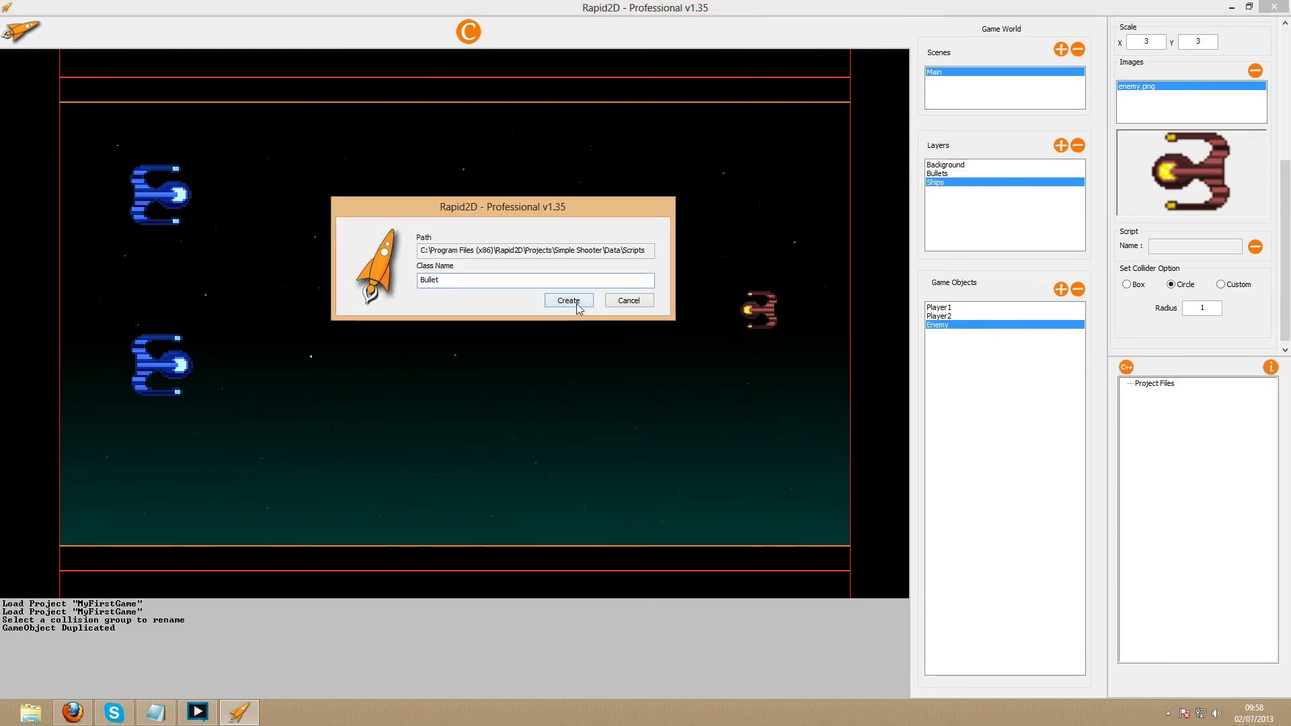
click(579, 304)
Expand Project Files to show Bullet.cpp, Enemy.cpp and Player.cpp under Scripts.
click(1143, 385)
click(1129, 385)
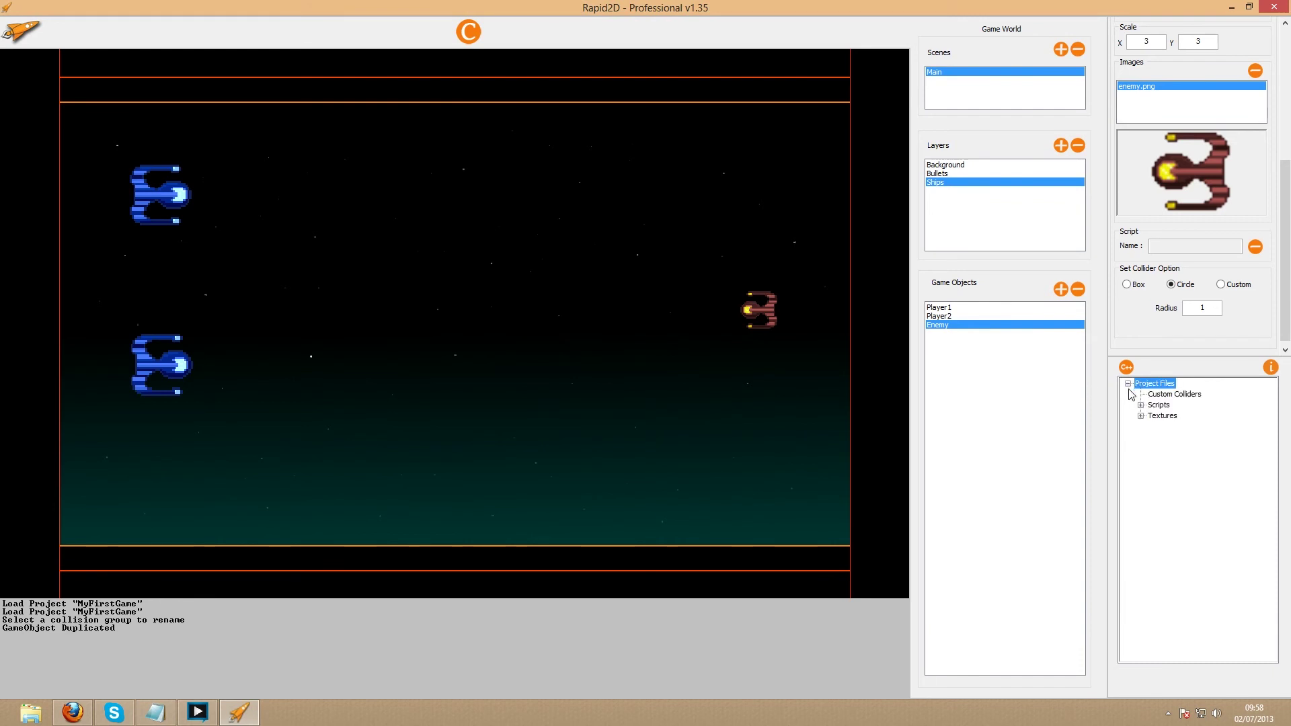
click(1141, 405)
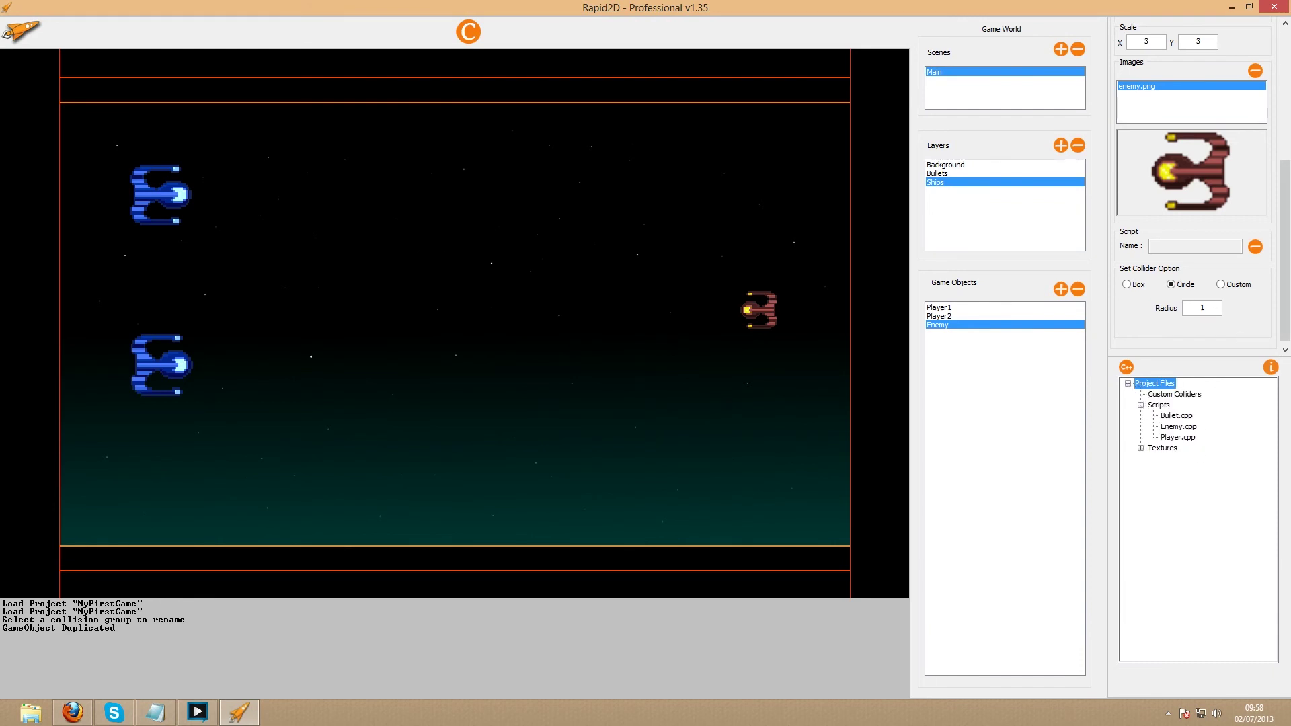
Attach Enemy.cpp to the Enemy ship, then Player.cpp to Player2 and Player1.
click(1178, 427)
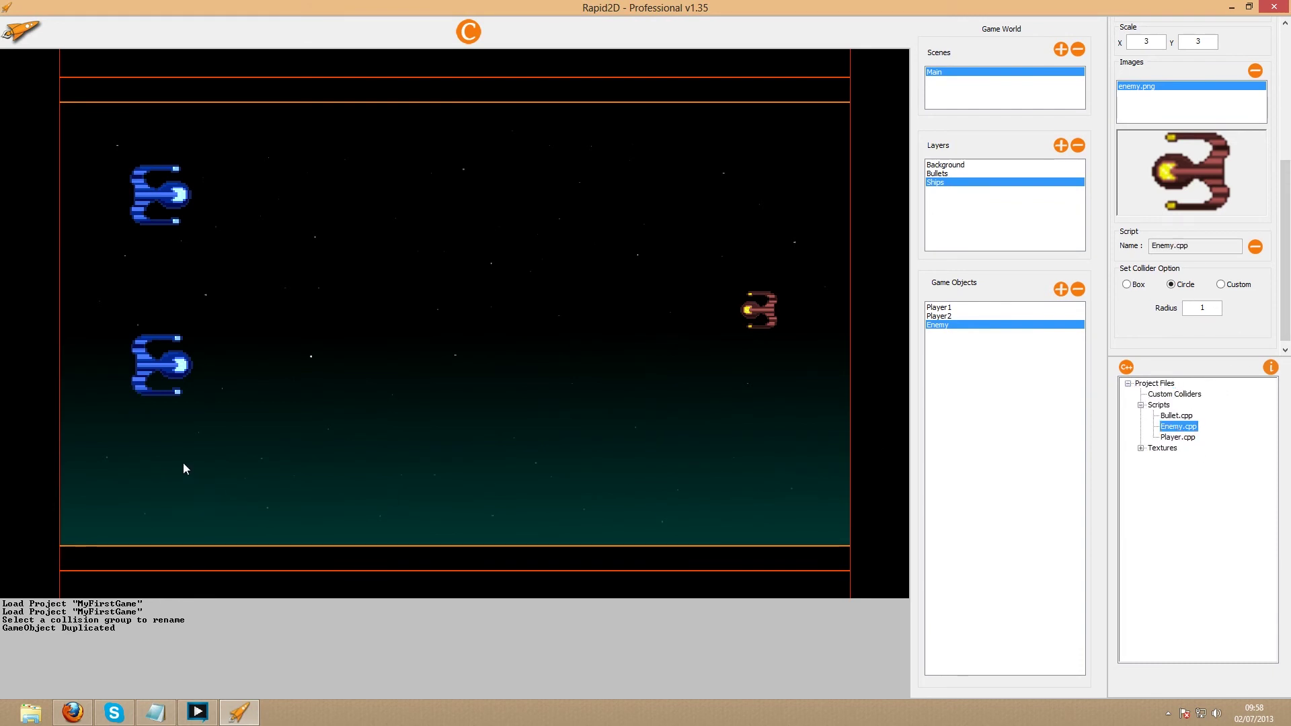
click(159, 366)
click(1183, 444)
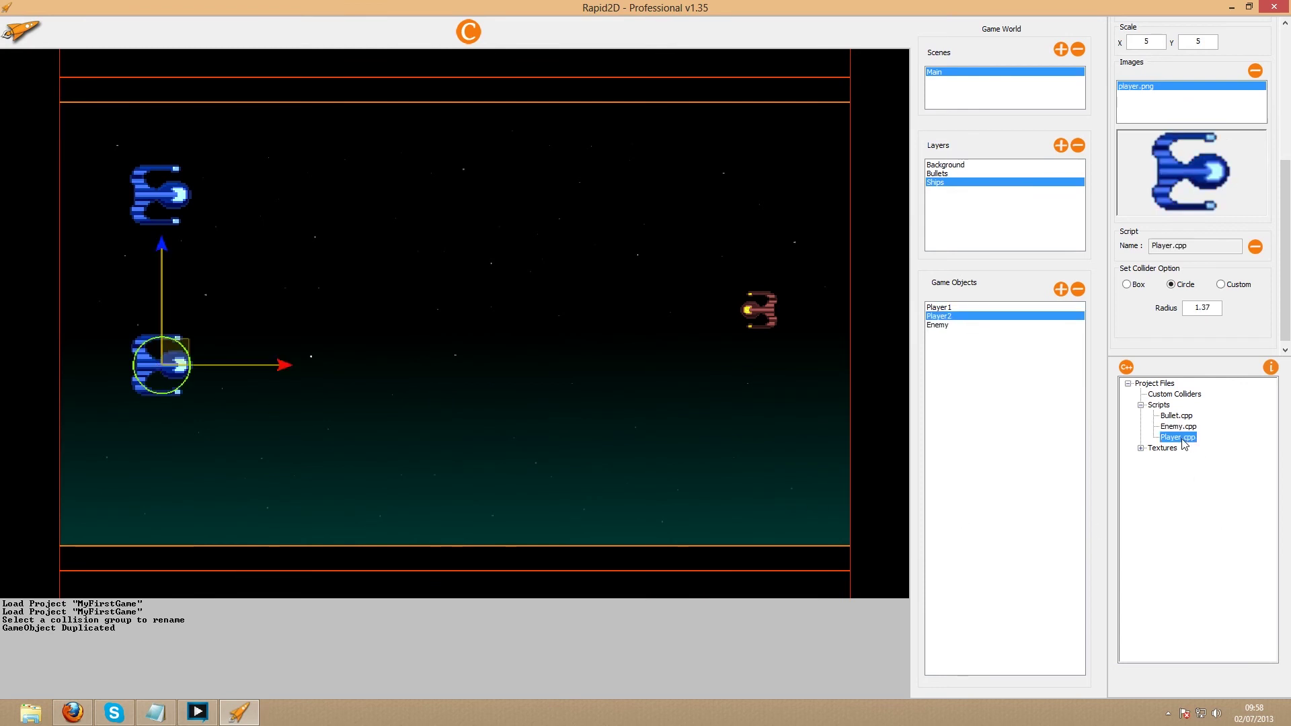
click(172, 199)
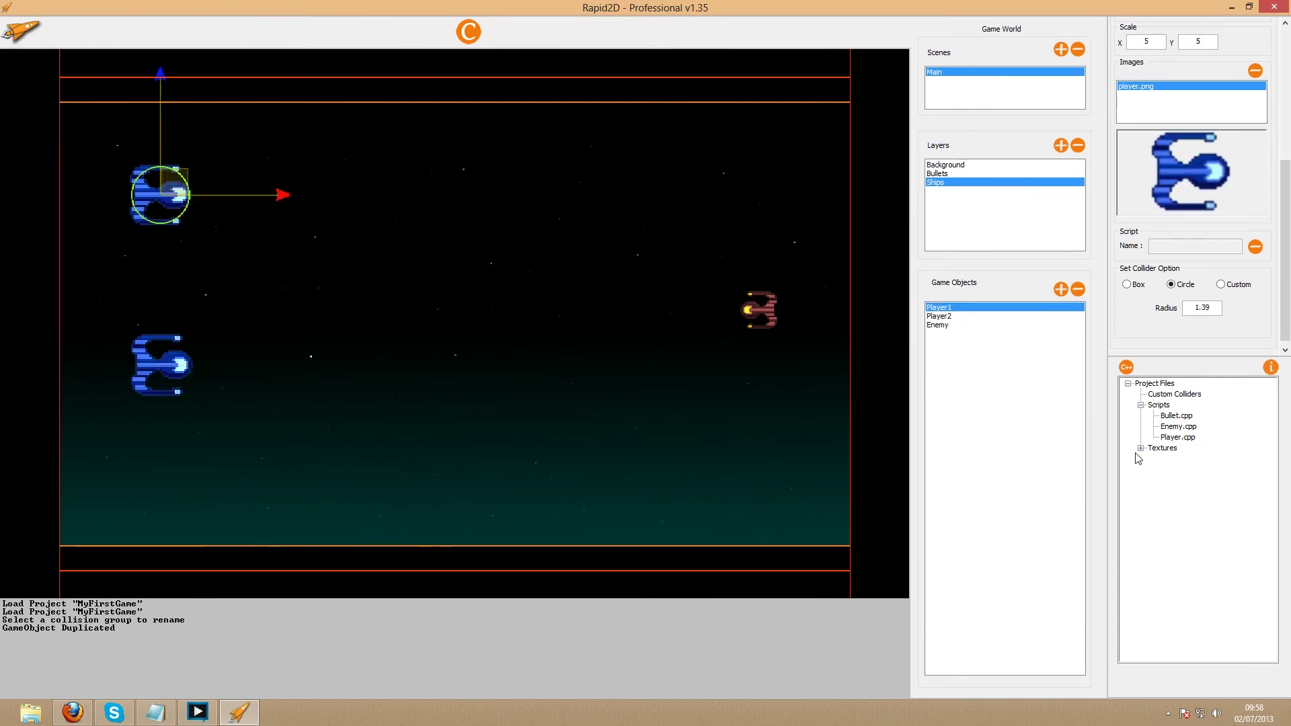
click(1178, 439)
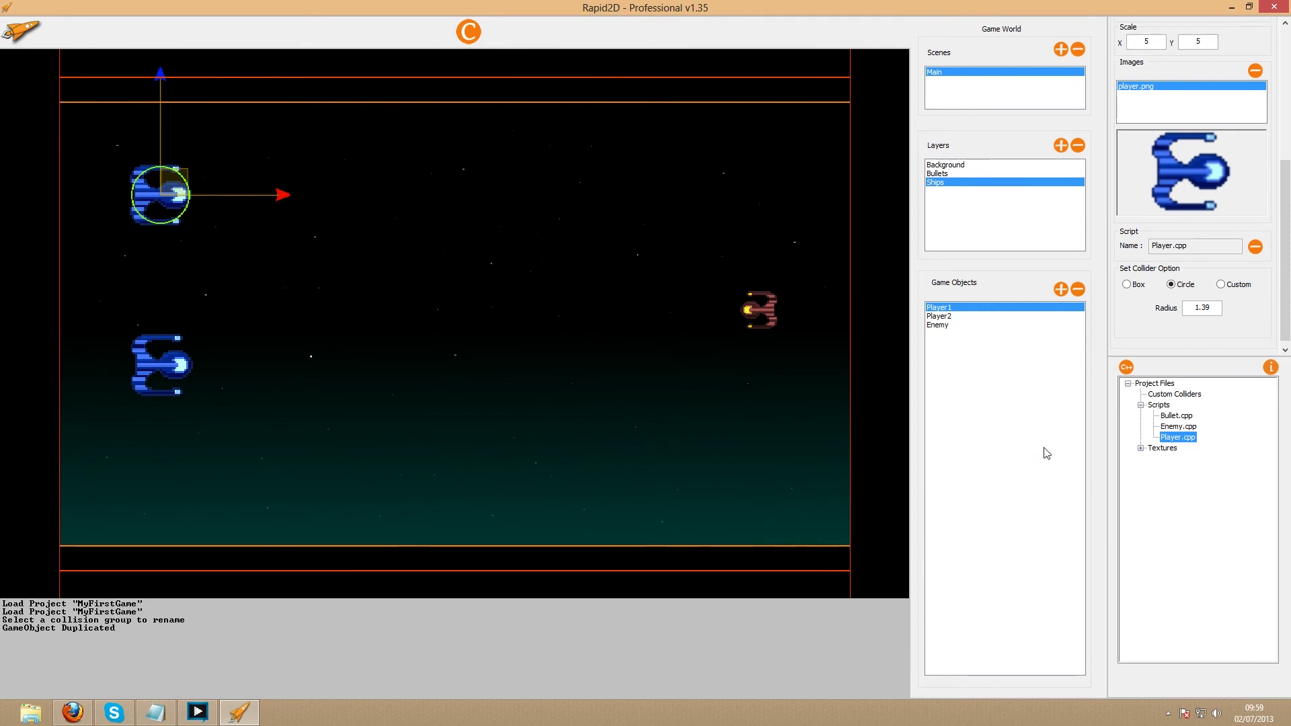
Save the project as 'Scrolling S', regenerate its source code, and close Rapid2D.
click(10, 33)
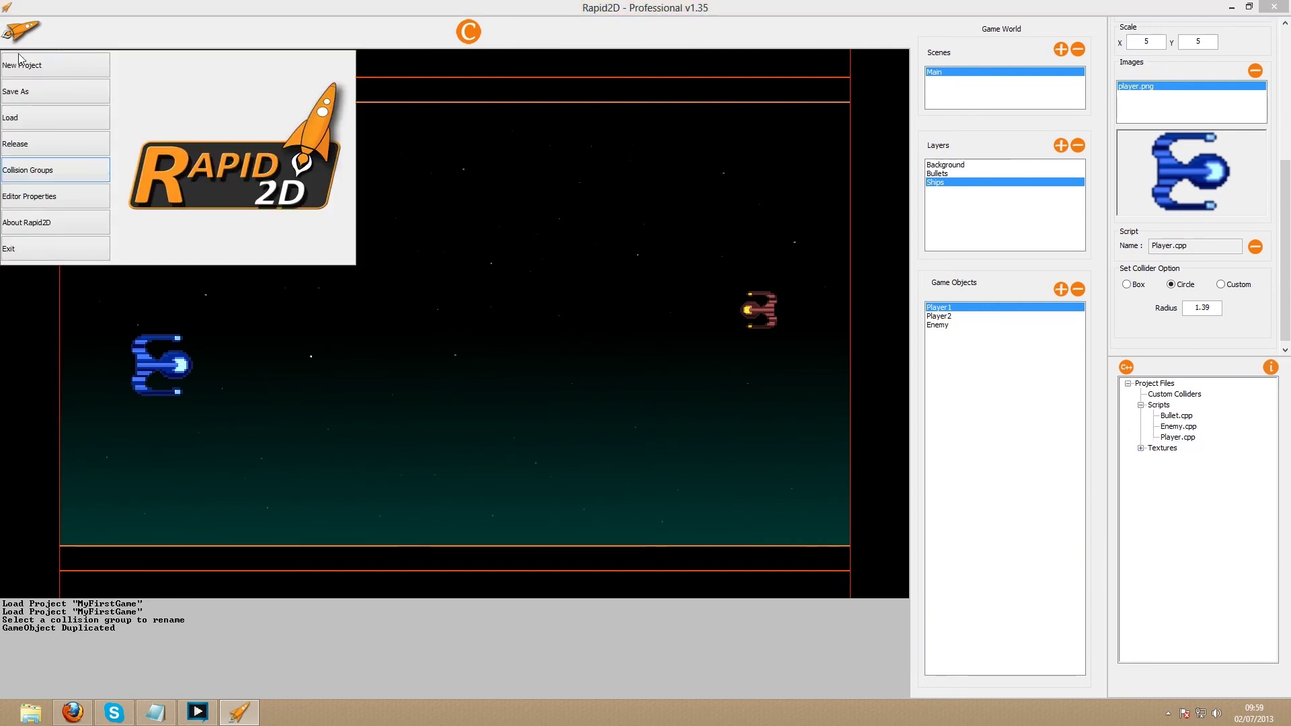
click(31, 93)
text(Sc)
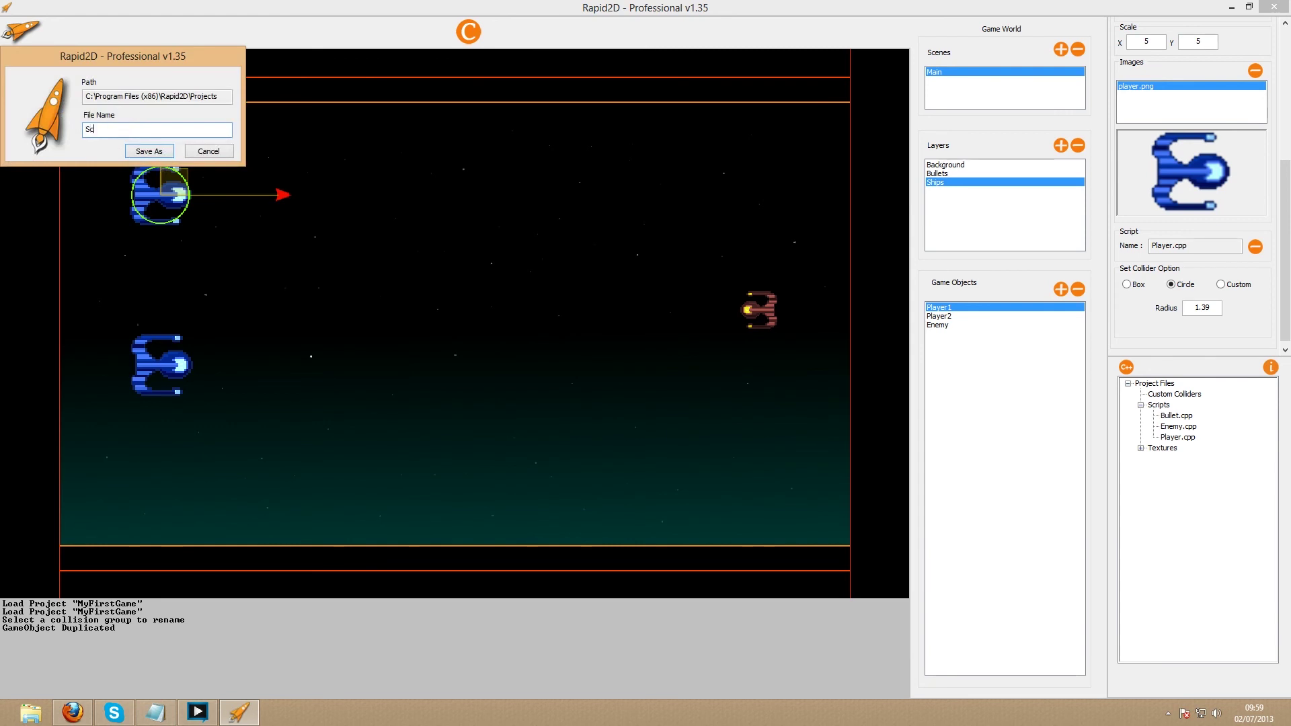
text(rolling Shooter)
key(Return)
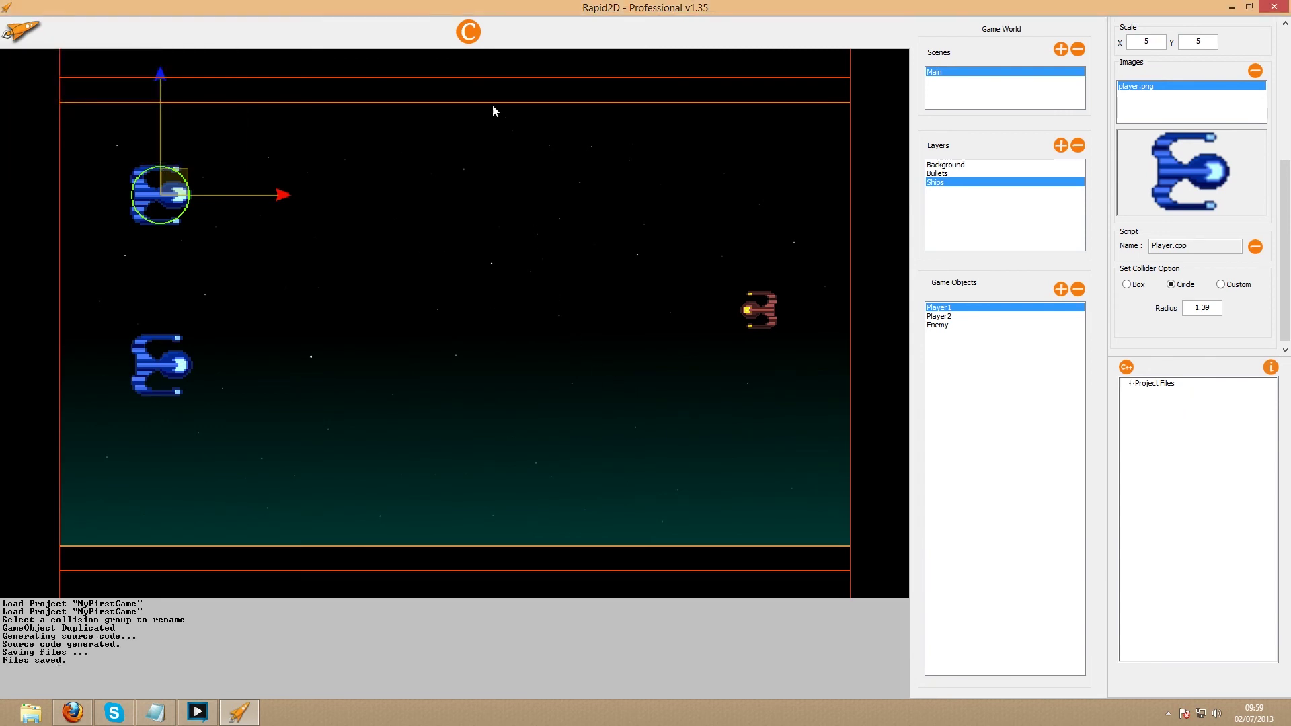
click(480, 37)
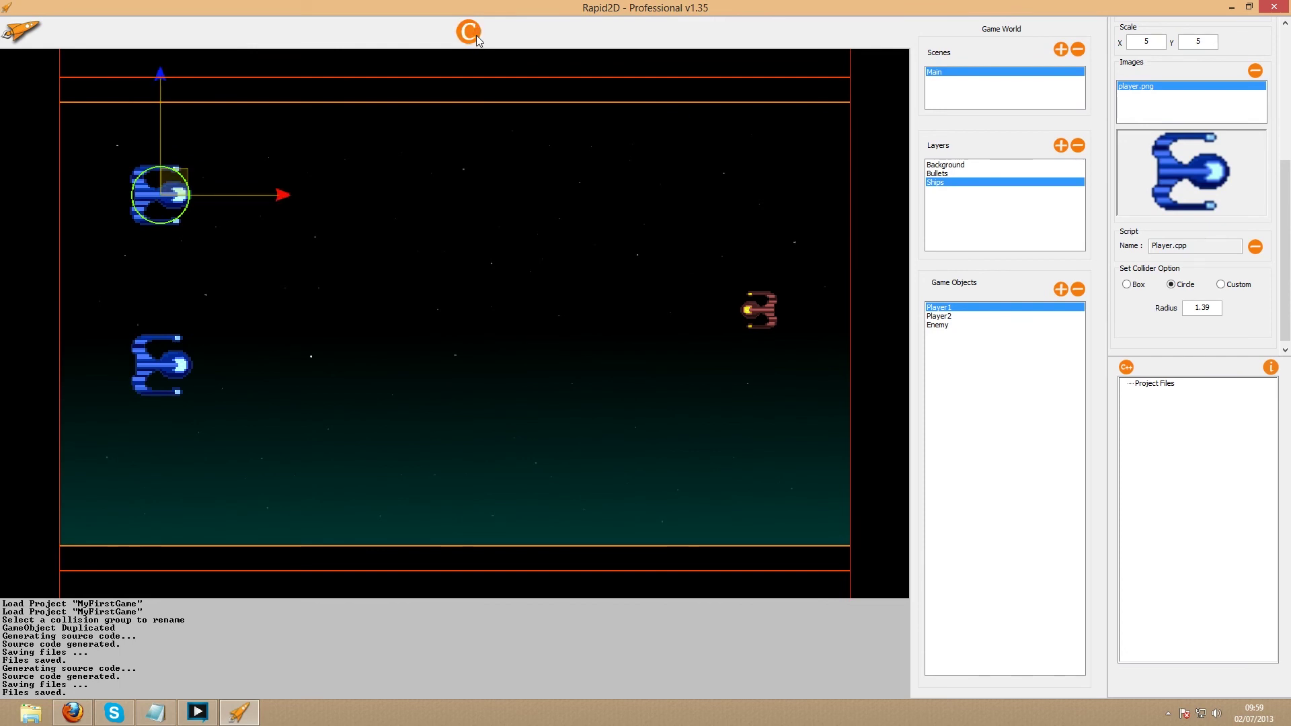
click(1273, 8)
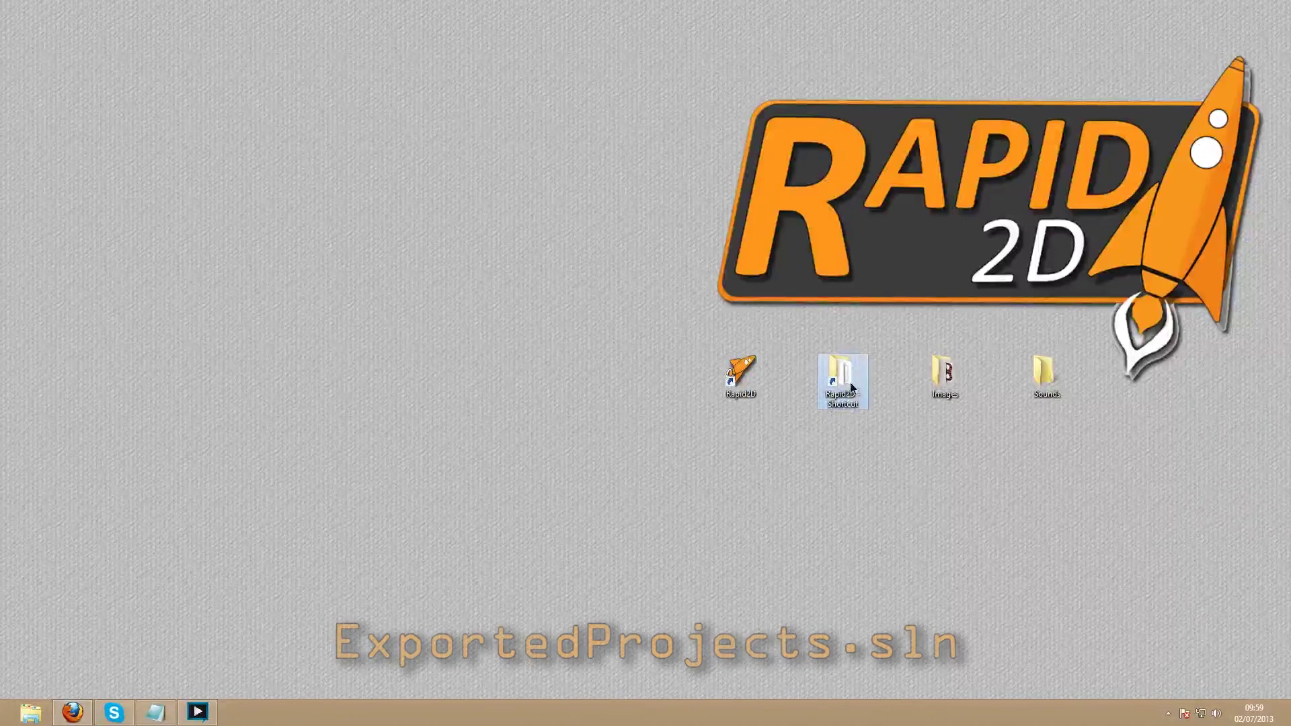
Open Projects > Simple Shooter, launch Exported Projects.sln, and restart Visual Studio with elevated permissions.
double_click(851, 382)
click(807, 223)
double_click(807, 224)
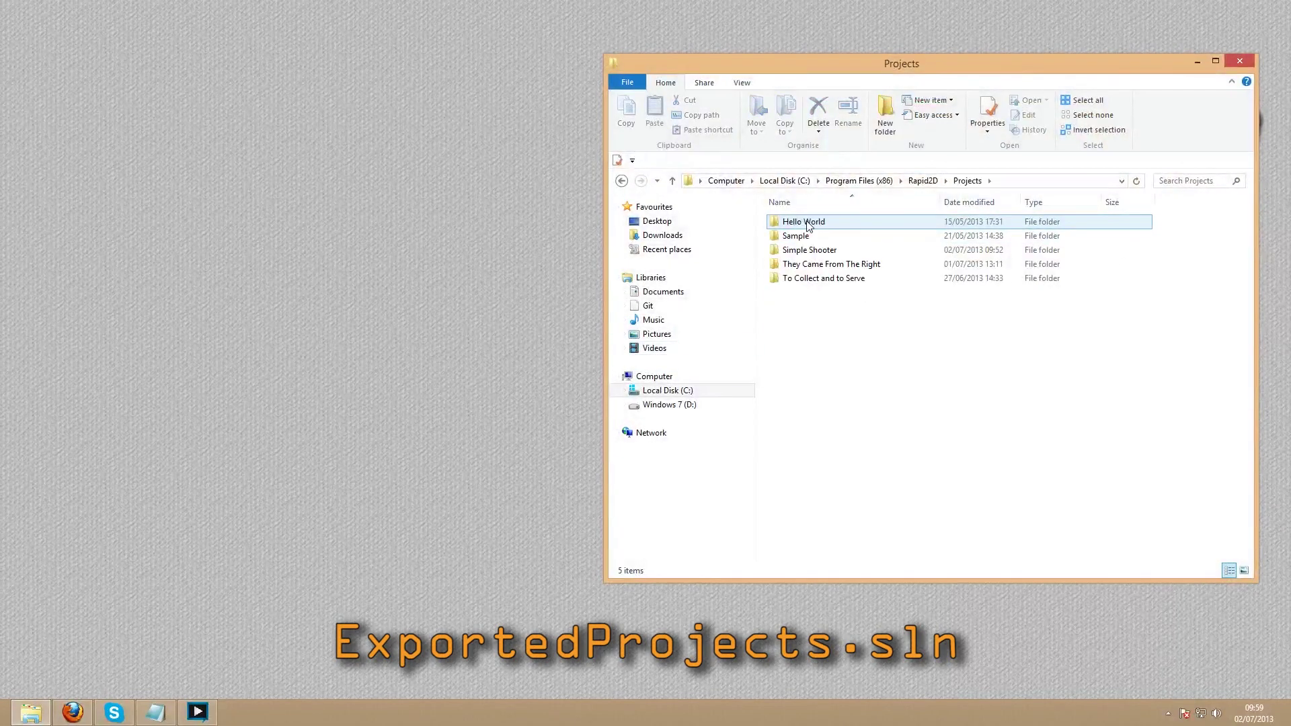
click(849, 252)
double_click(865, 254)
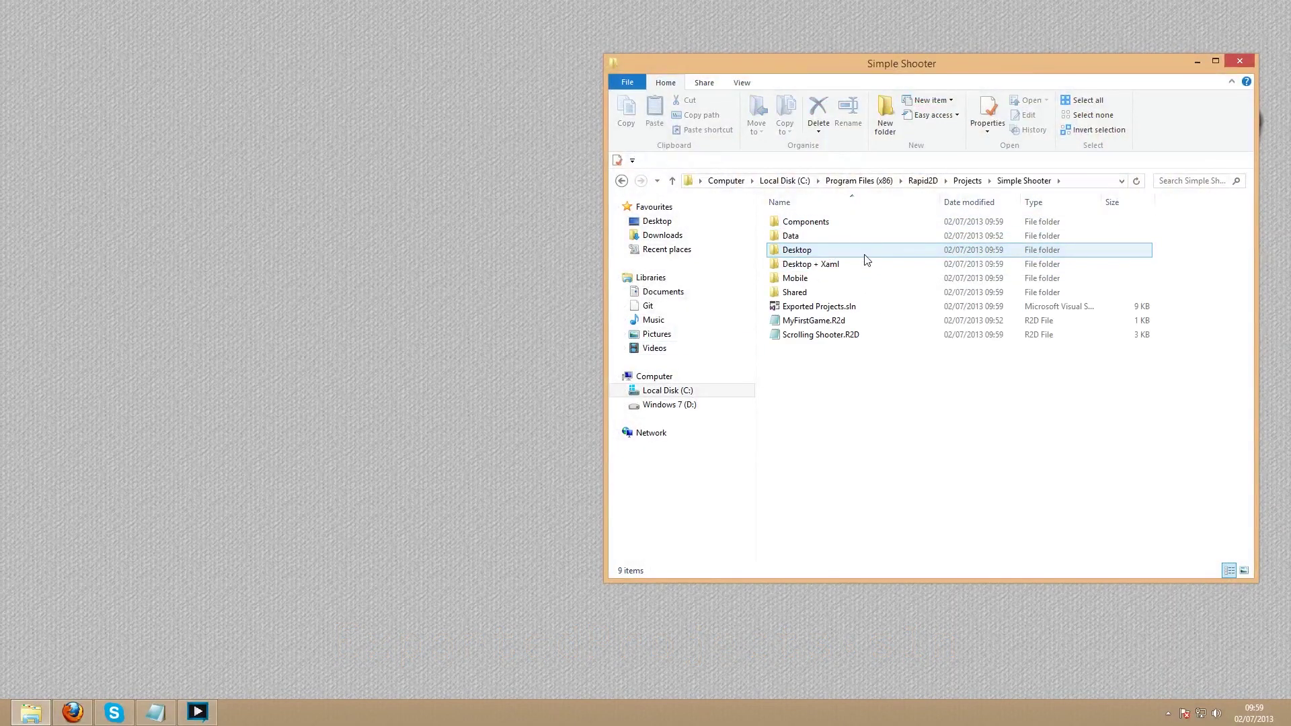
click(859, 314)
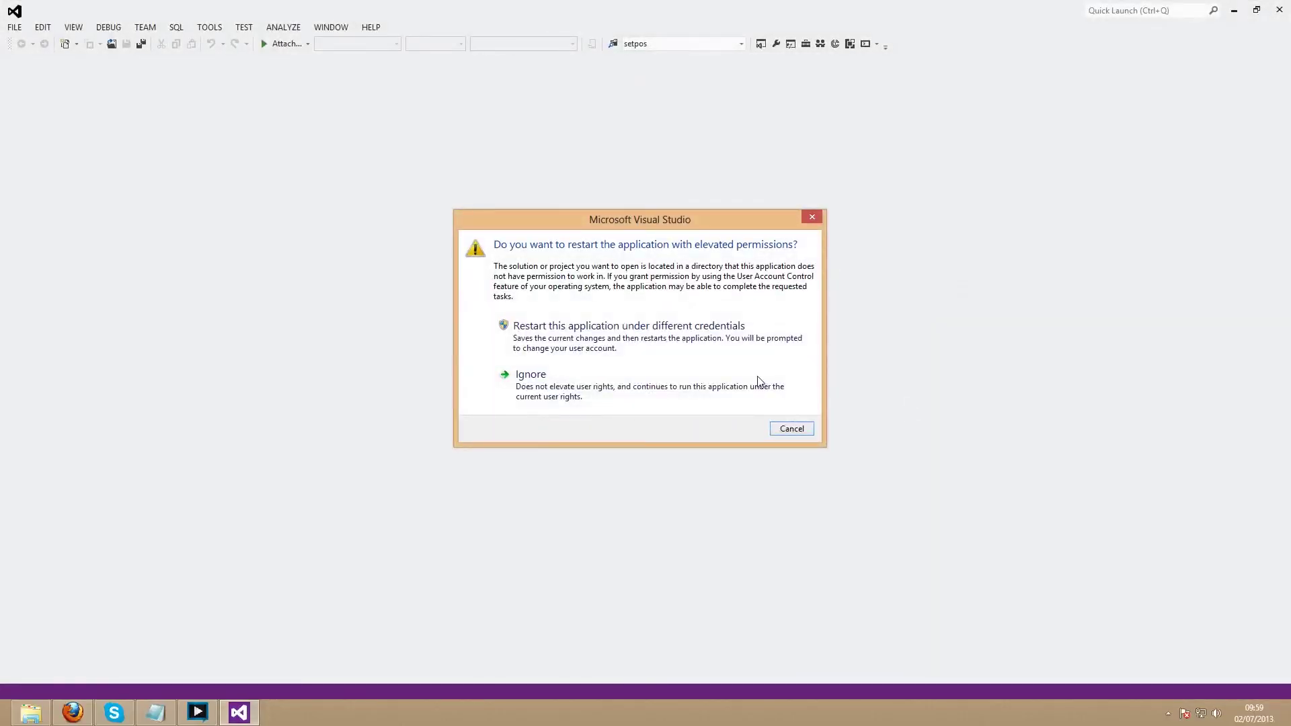
click(724, 347)
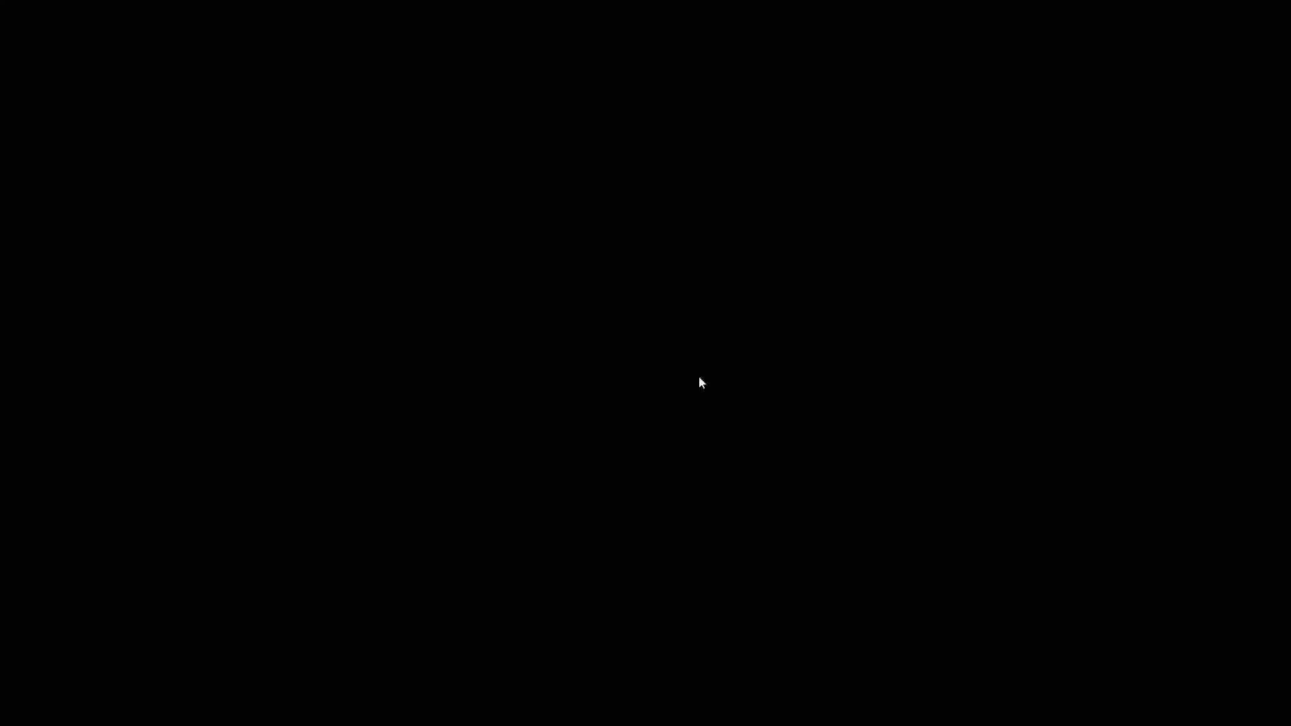
Allow administrator access, then set Windows 8 Xaml as the StartUp Project.
click(699, 381)
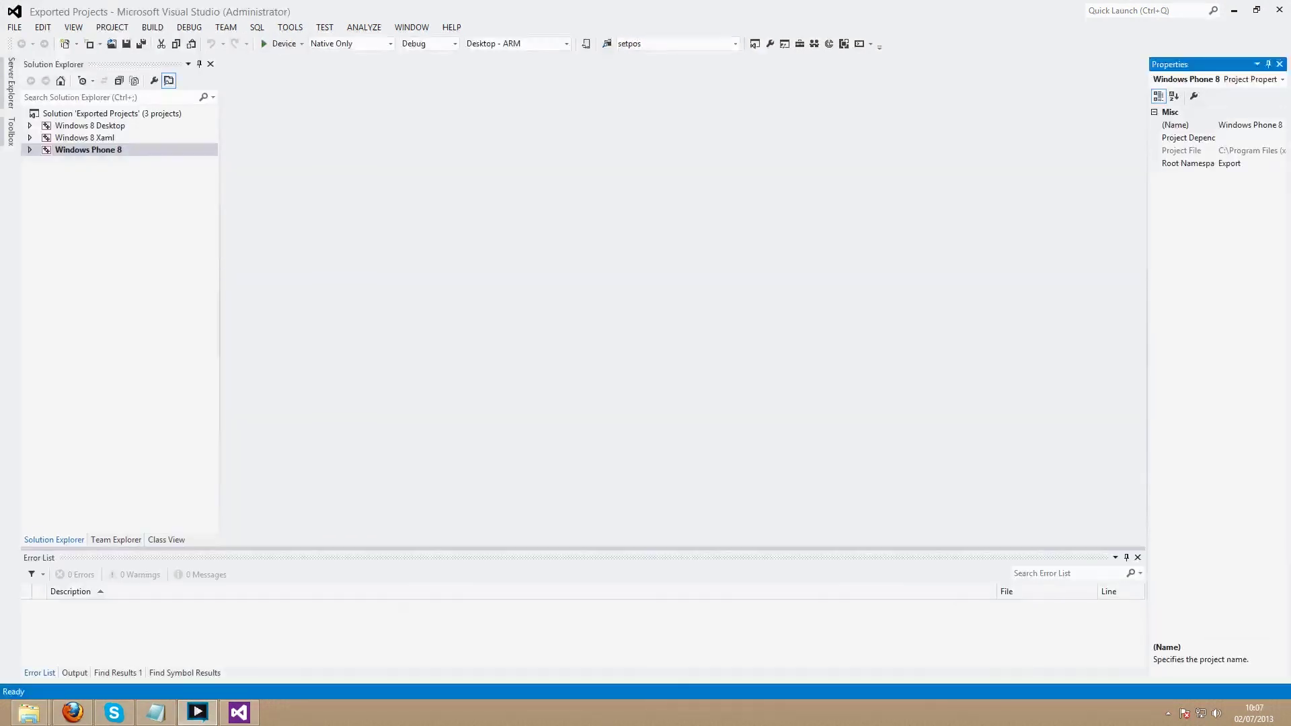
click(113, 138)
click(124, 126)
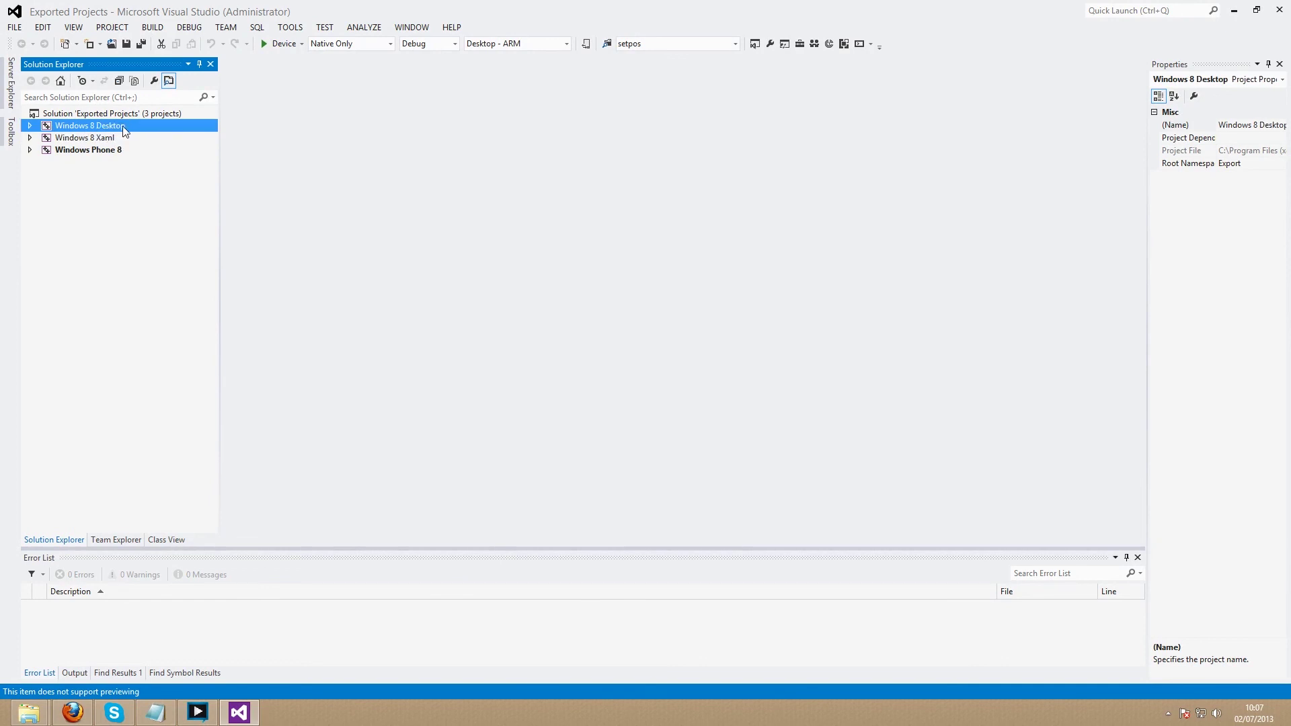
click(99, 139)
right_click(100, 139)
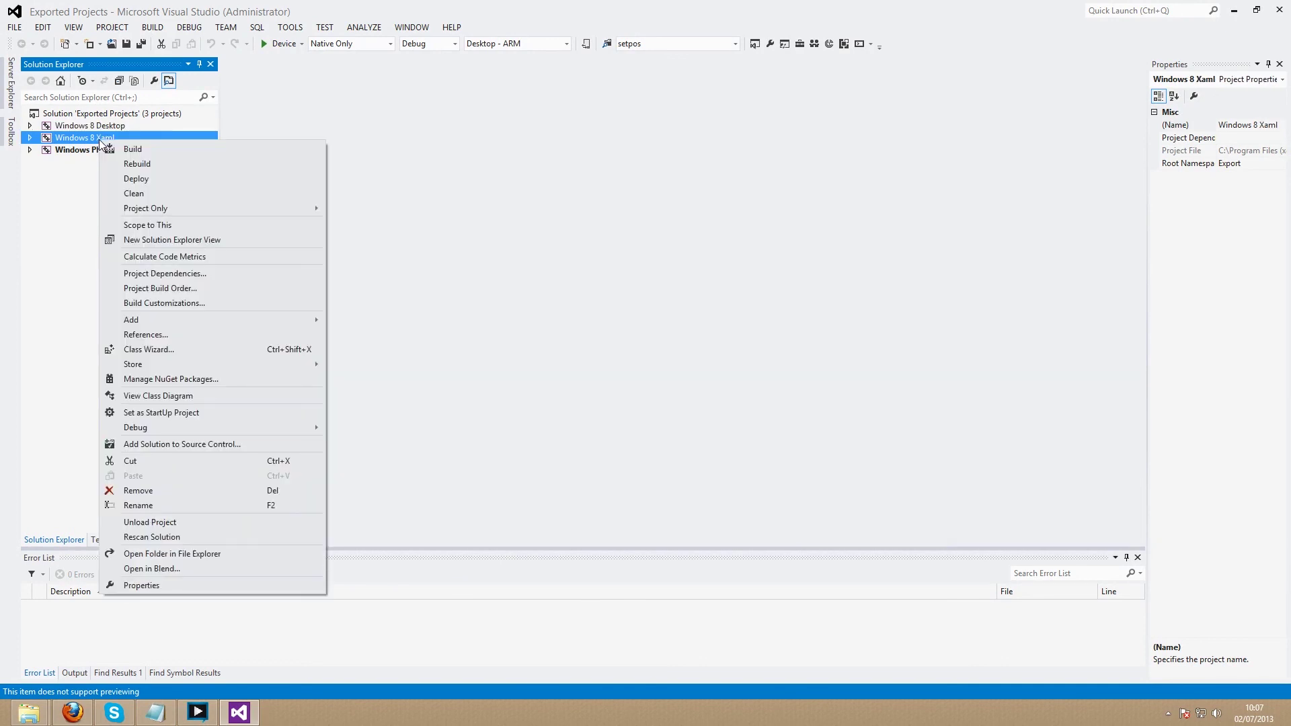
click(191, 413)
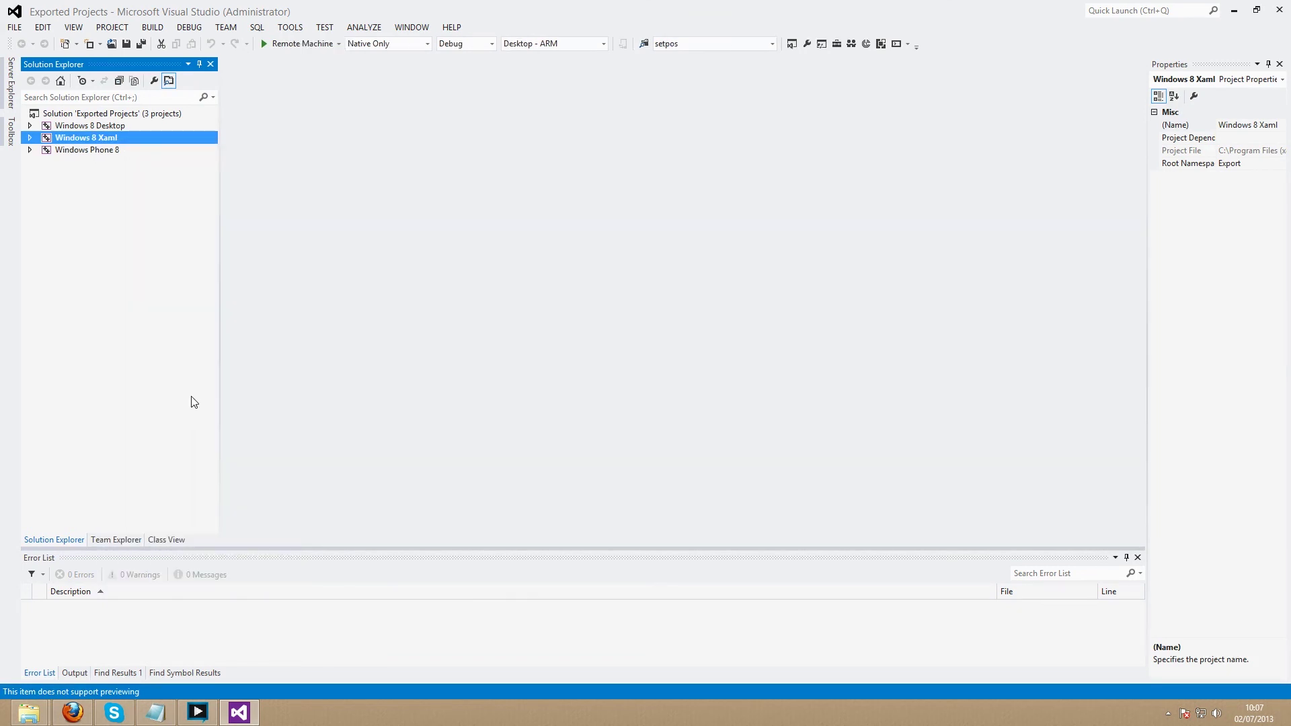